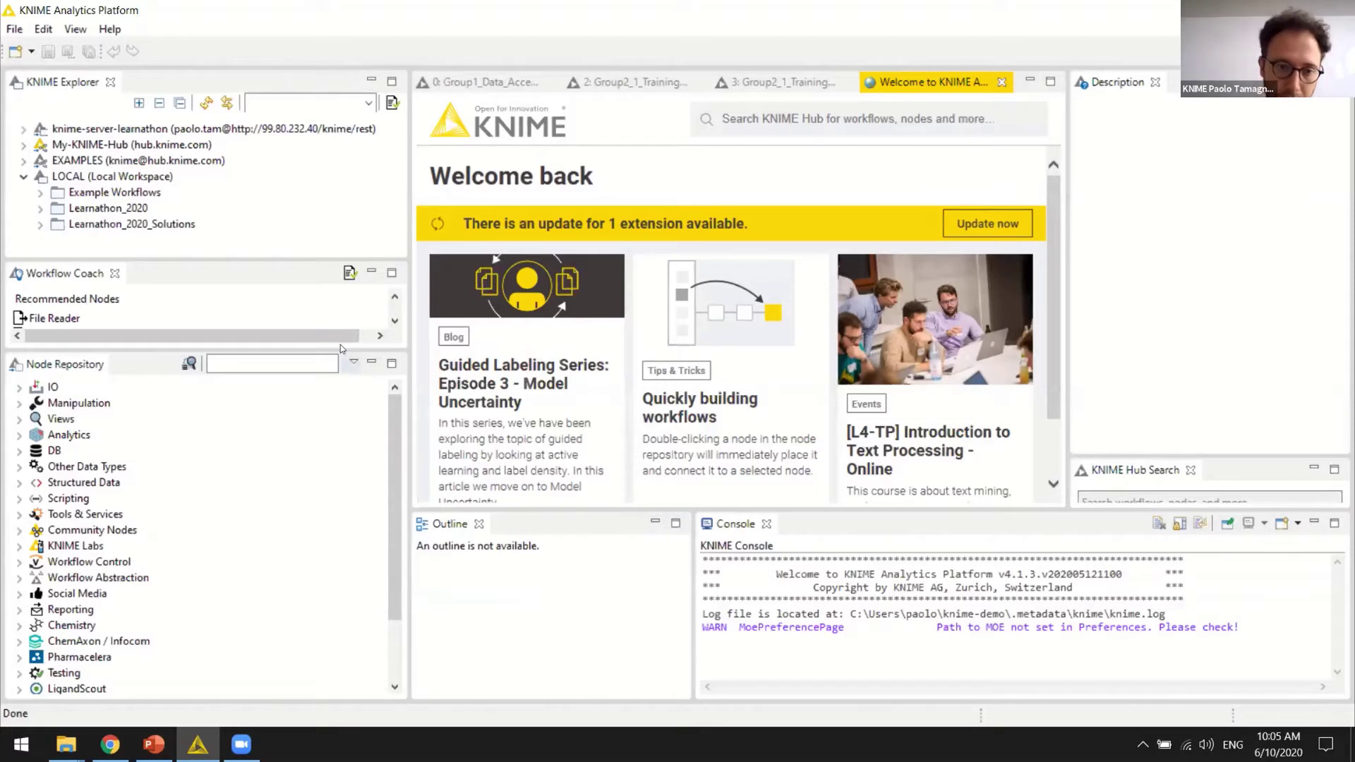
- Expand Example Workflows > Basic Examples and show the 'Building a Simple Classifier' description
{"action": "left_click_drag", "start_coordinate": [331, 357], "coordinate": [336, 419]}
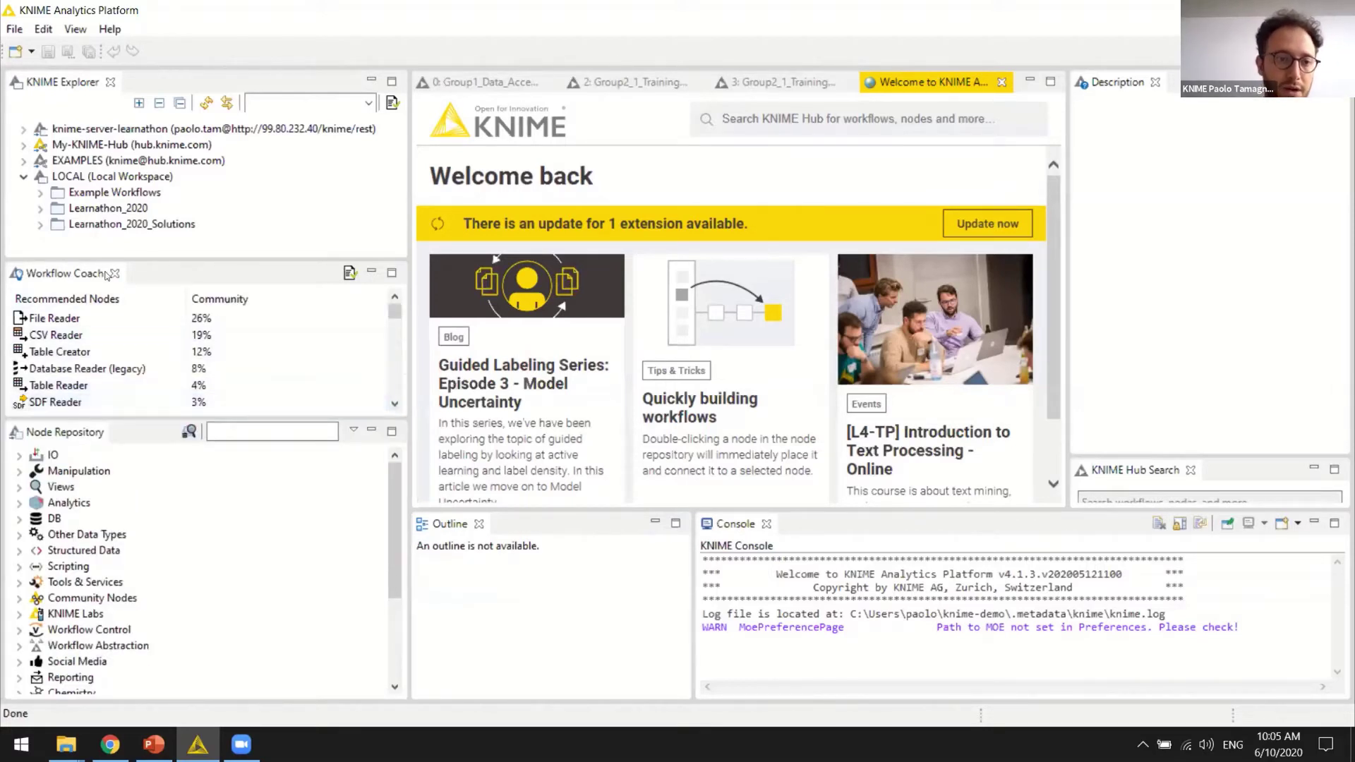
{"action": "left_click", "coordinate": [39, 193]}
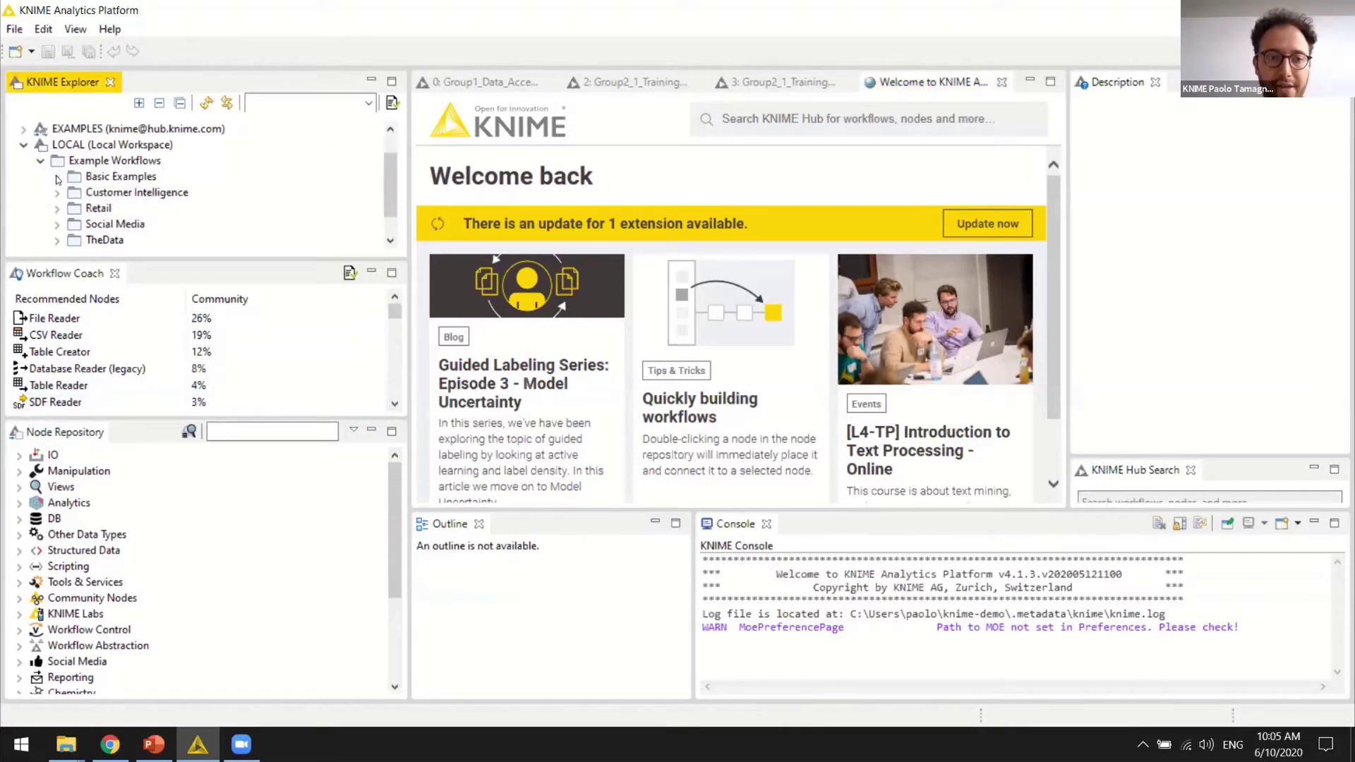
{"action": "left_click", "coordinate": [58, 179]}
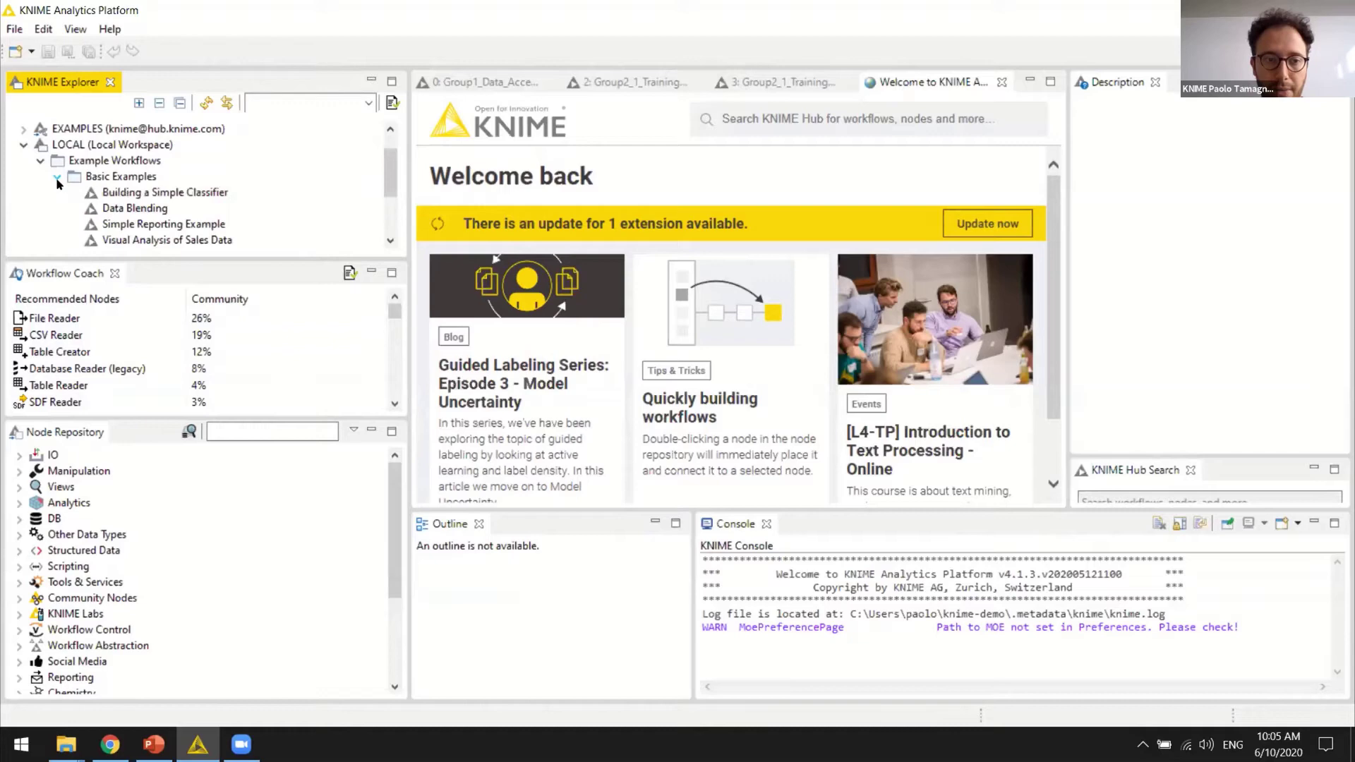
{"action": "left_click", "coordinate": [96, 195]}
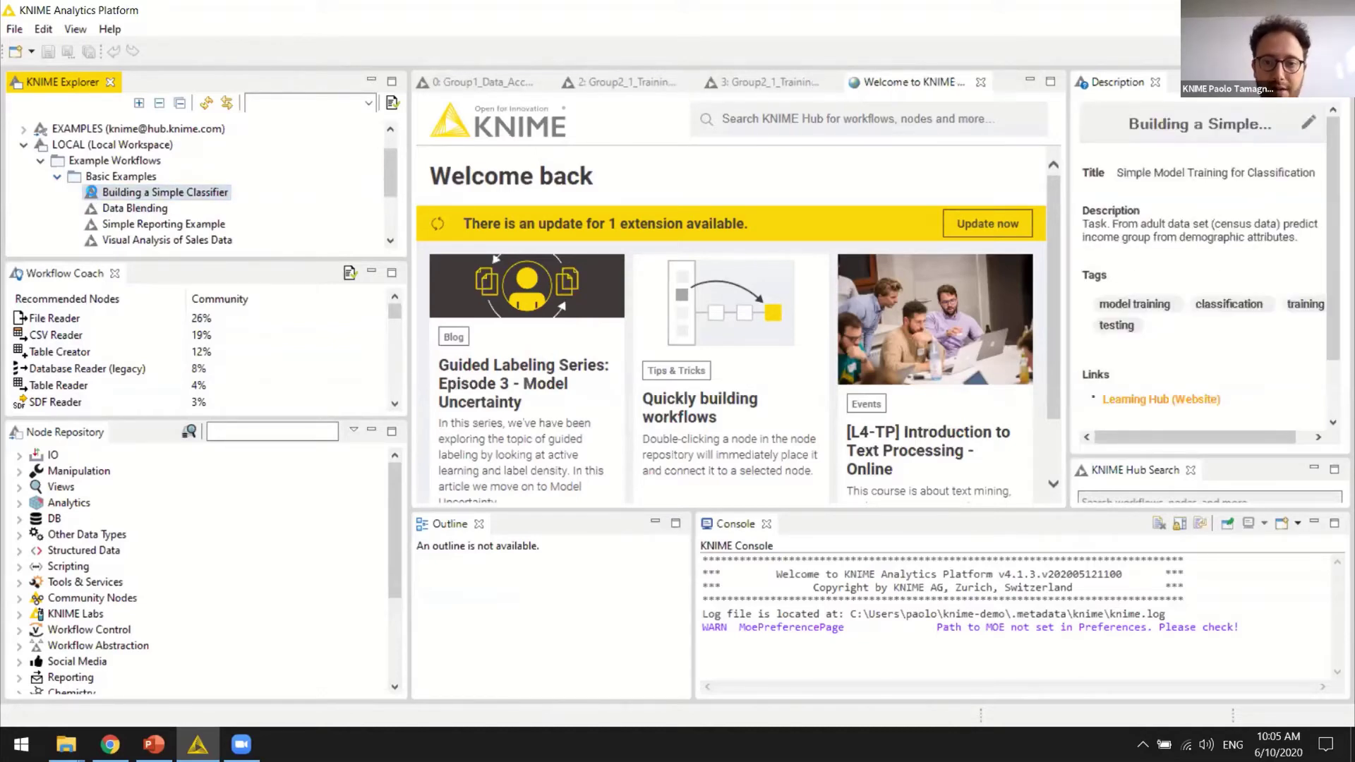
- Open 'Building a Simple Classifier' and maximize its canvas showing the File Reader-to-Scorer nodes
{"action": "double_click", "coordinate": [96, 193]}
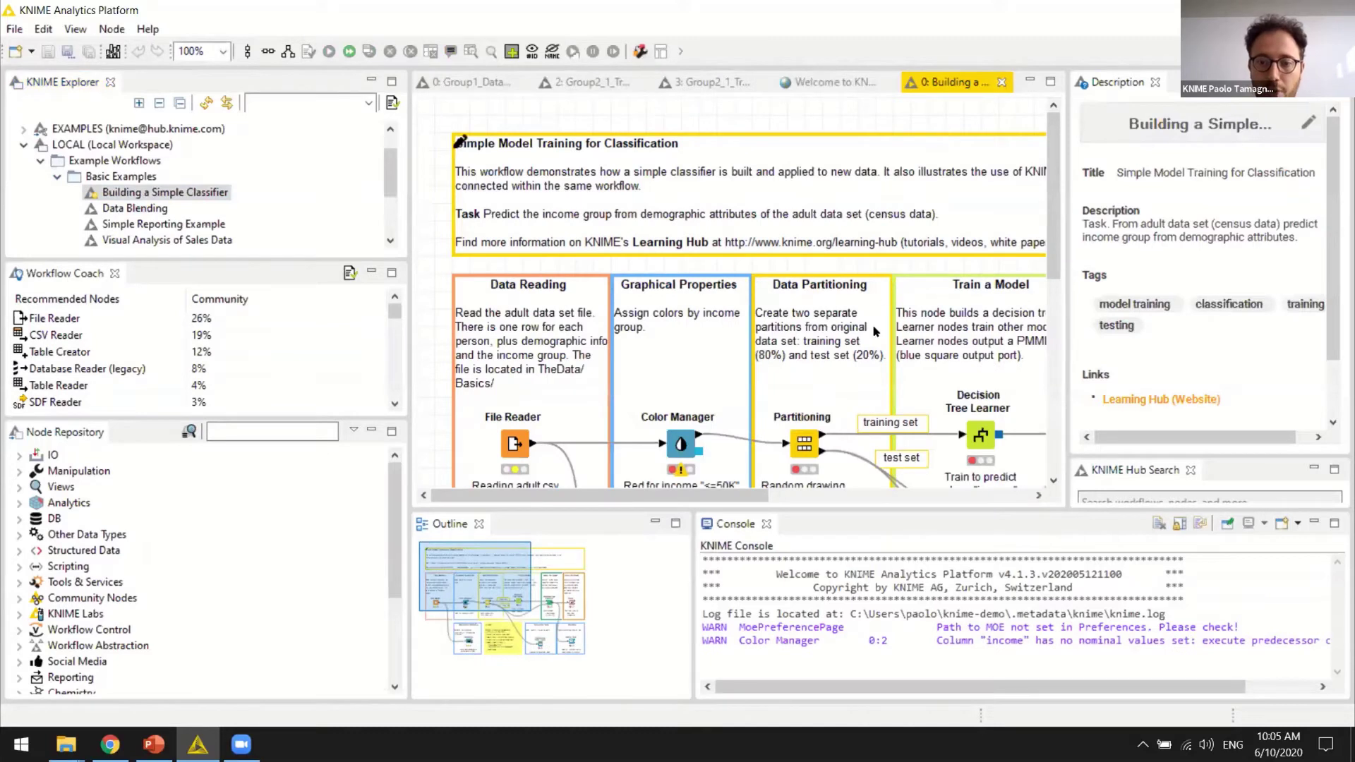
{"action": "scroll", "coordinate": [677, 491], "scroll_direction": "right", "scroll_amount": 1}
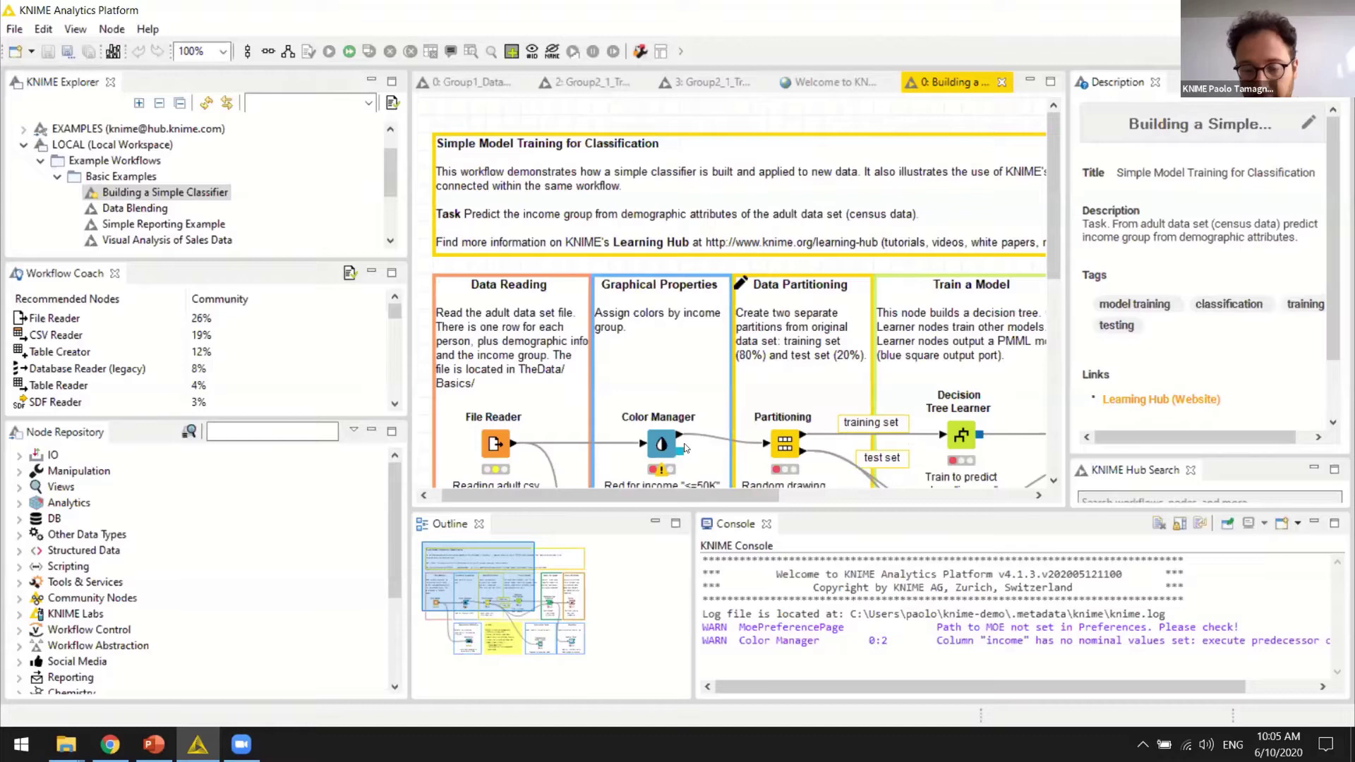
{"action": "double_click", "coordinate": [943, 83]}
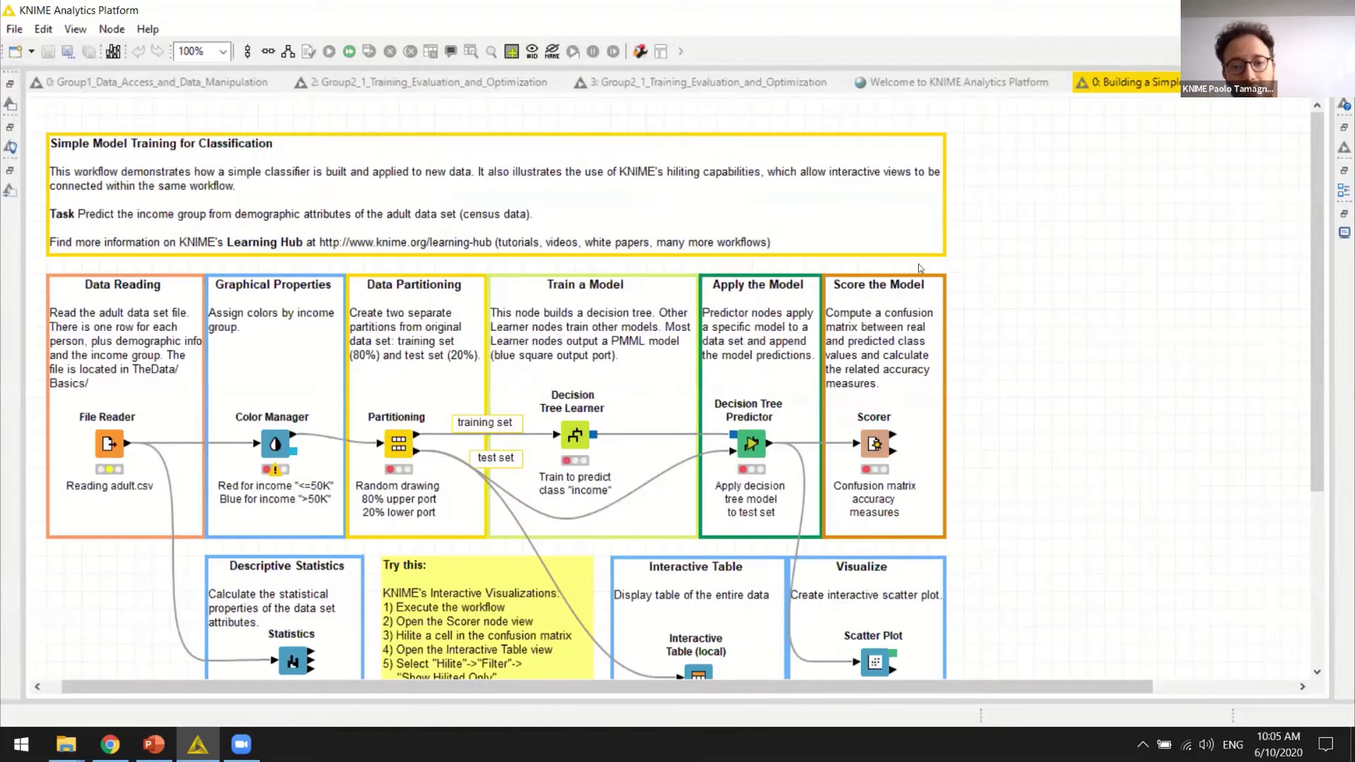
{"action": "left_click", "coordinate": [109, 446]}
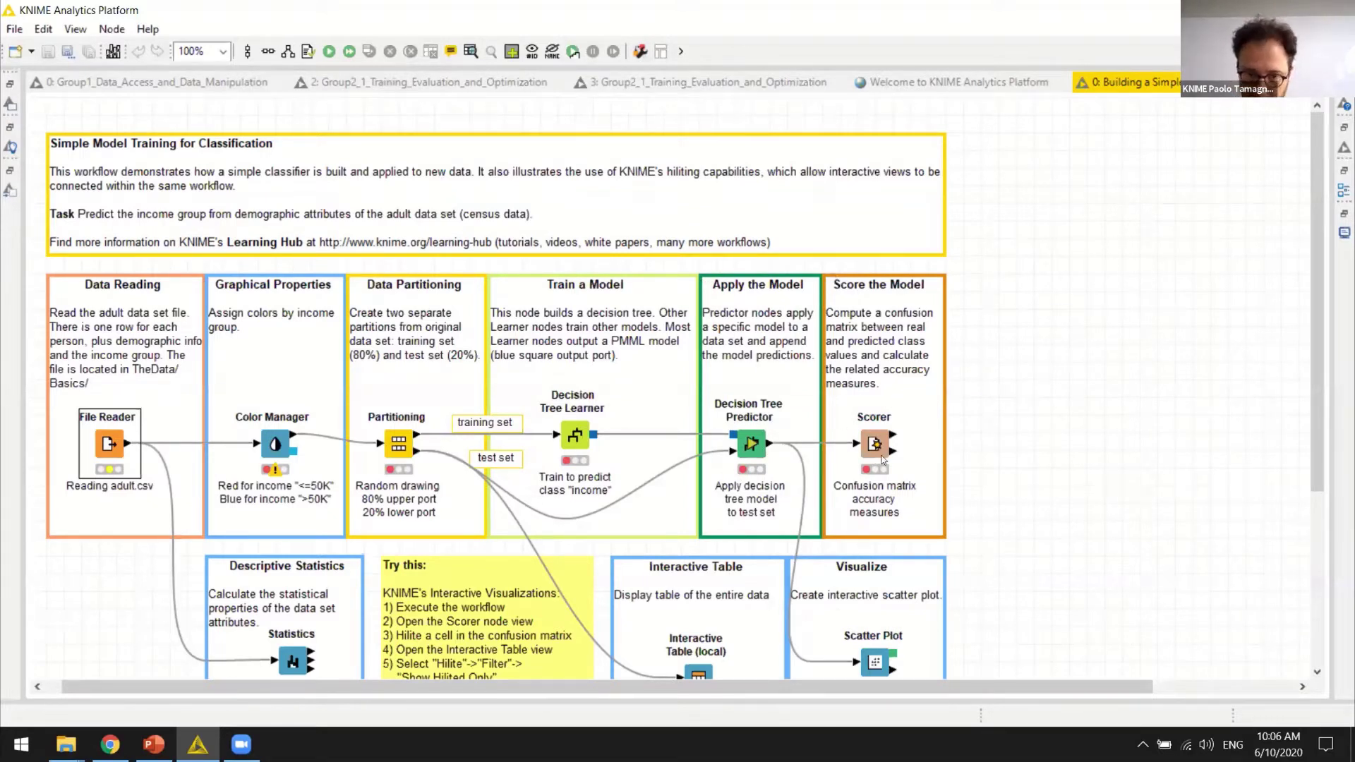
{"action": "left_click", "coordinate": [1087, 474]}
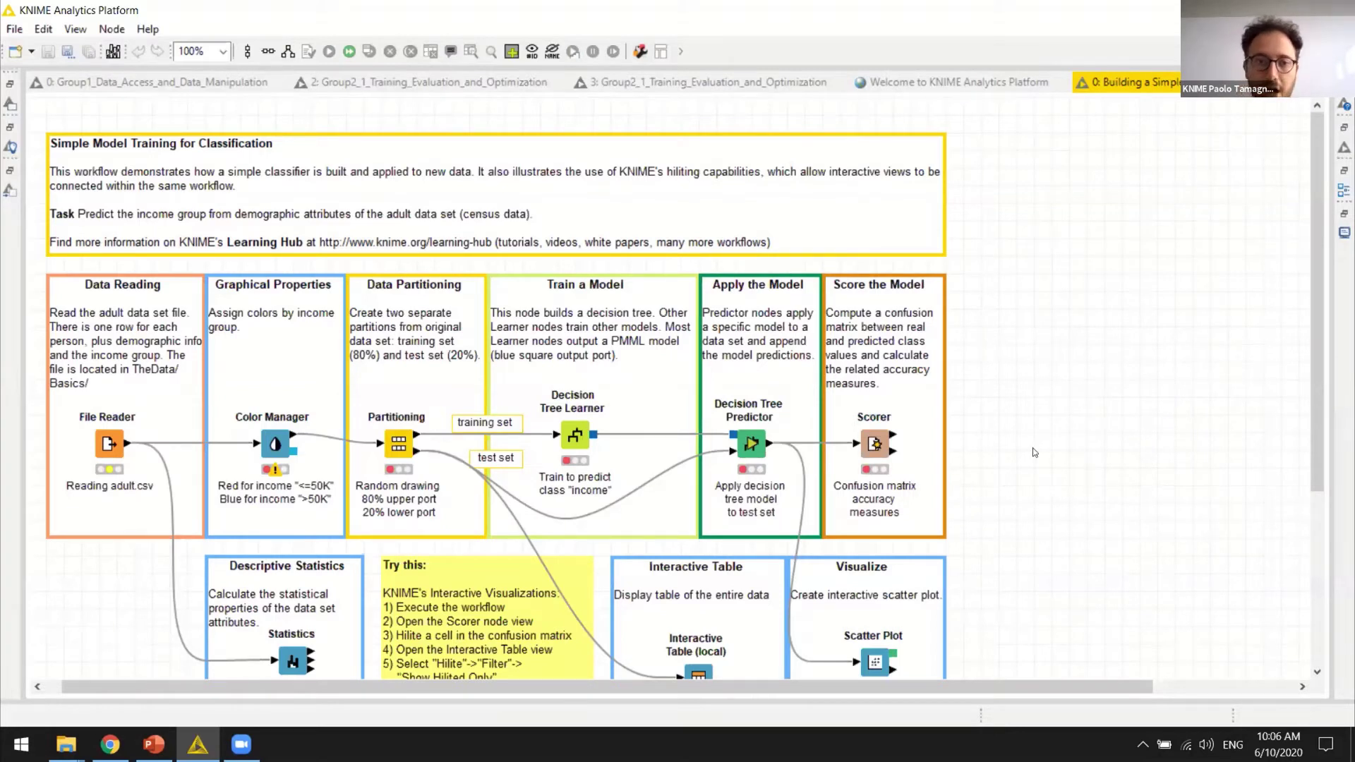
- Execute all workflow nodes and inspect the File Reader's adult.csv table
{"action": "left_click", "coordinate": [351, 51]}
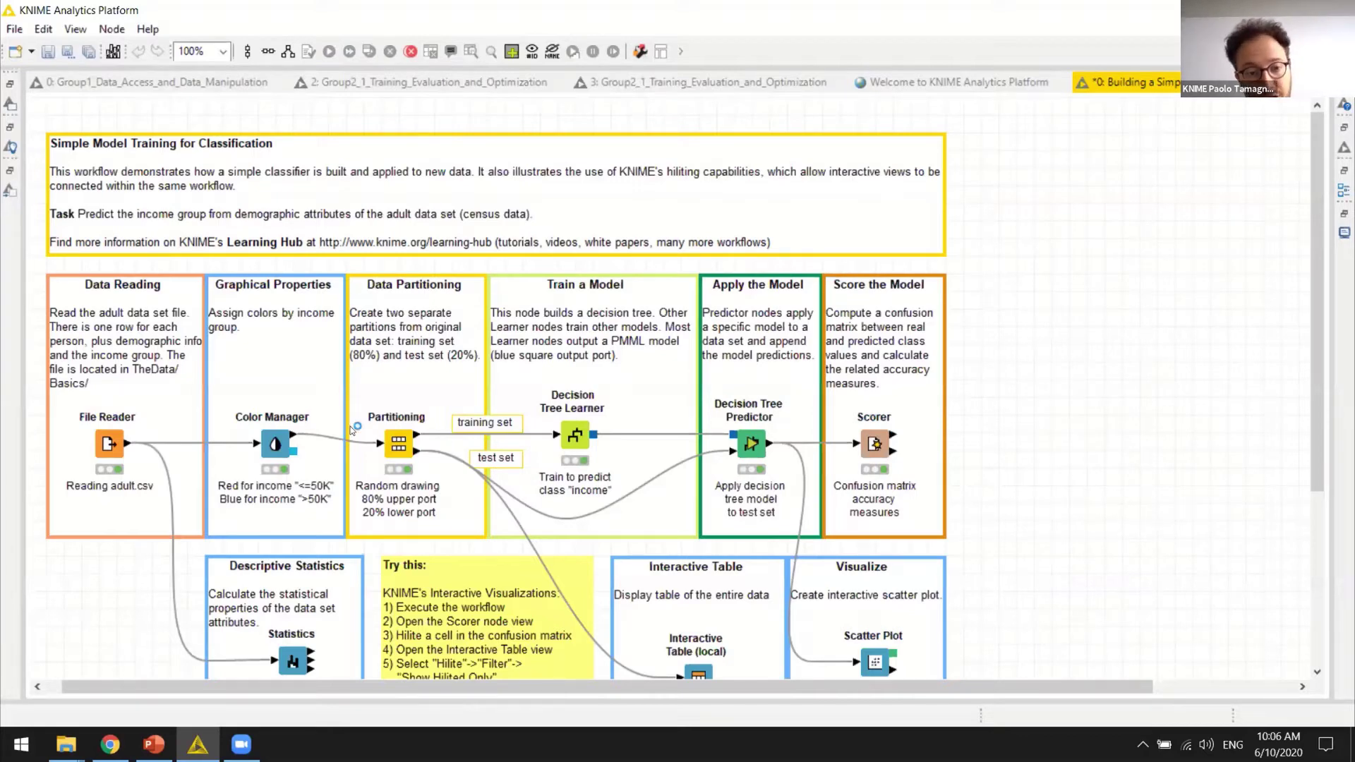
{"action": "right_click", "coordinate": [111, 443]}
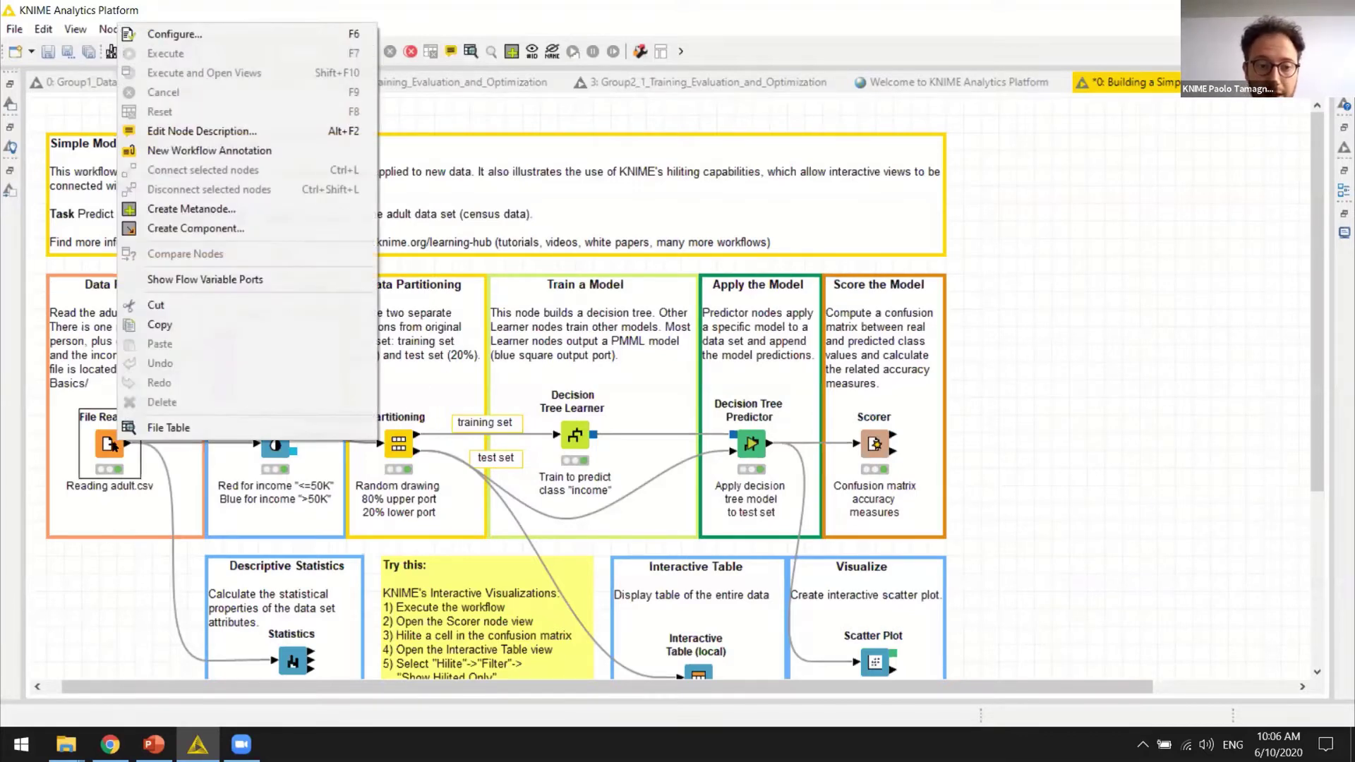
{"action": "left_click", "coordinate": [172, 428]}
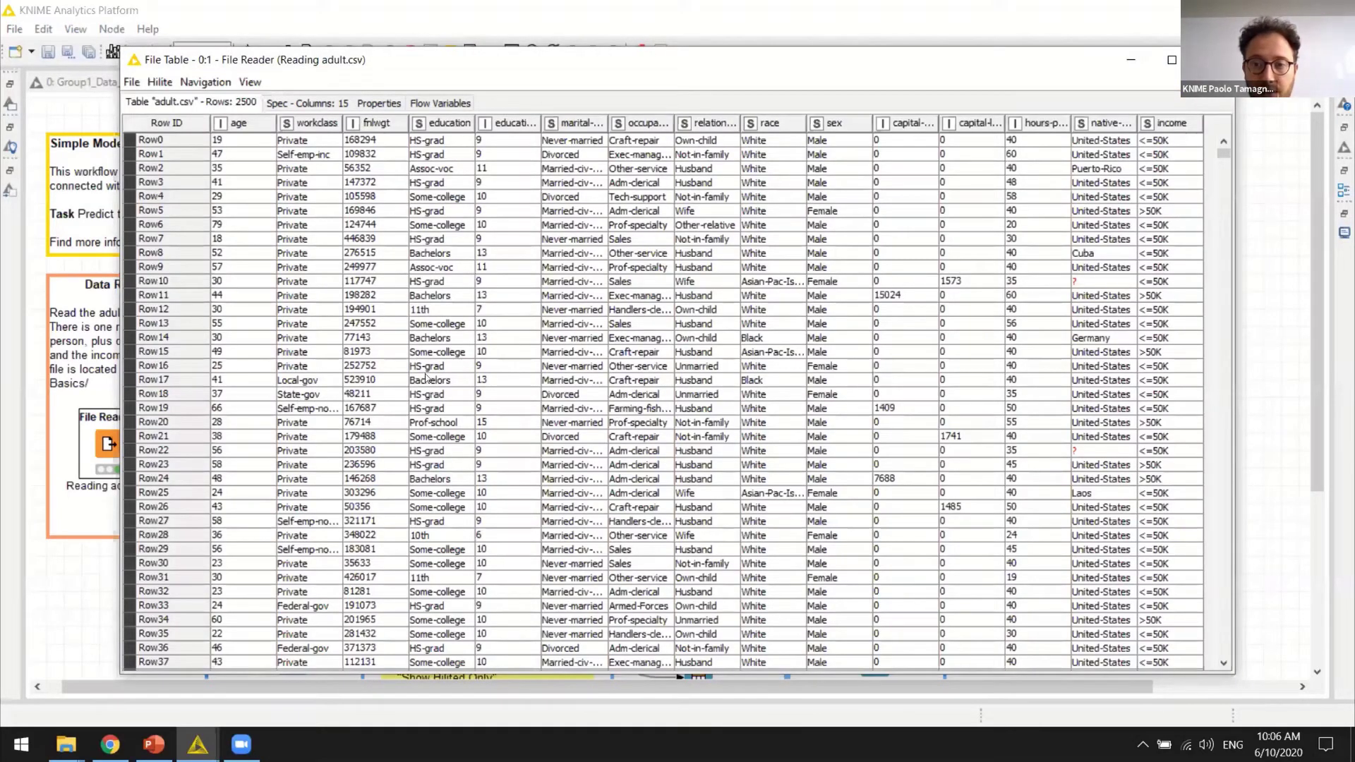
{"action": "left_click", "coordinate": [1213, 60]}
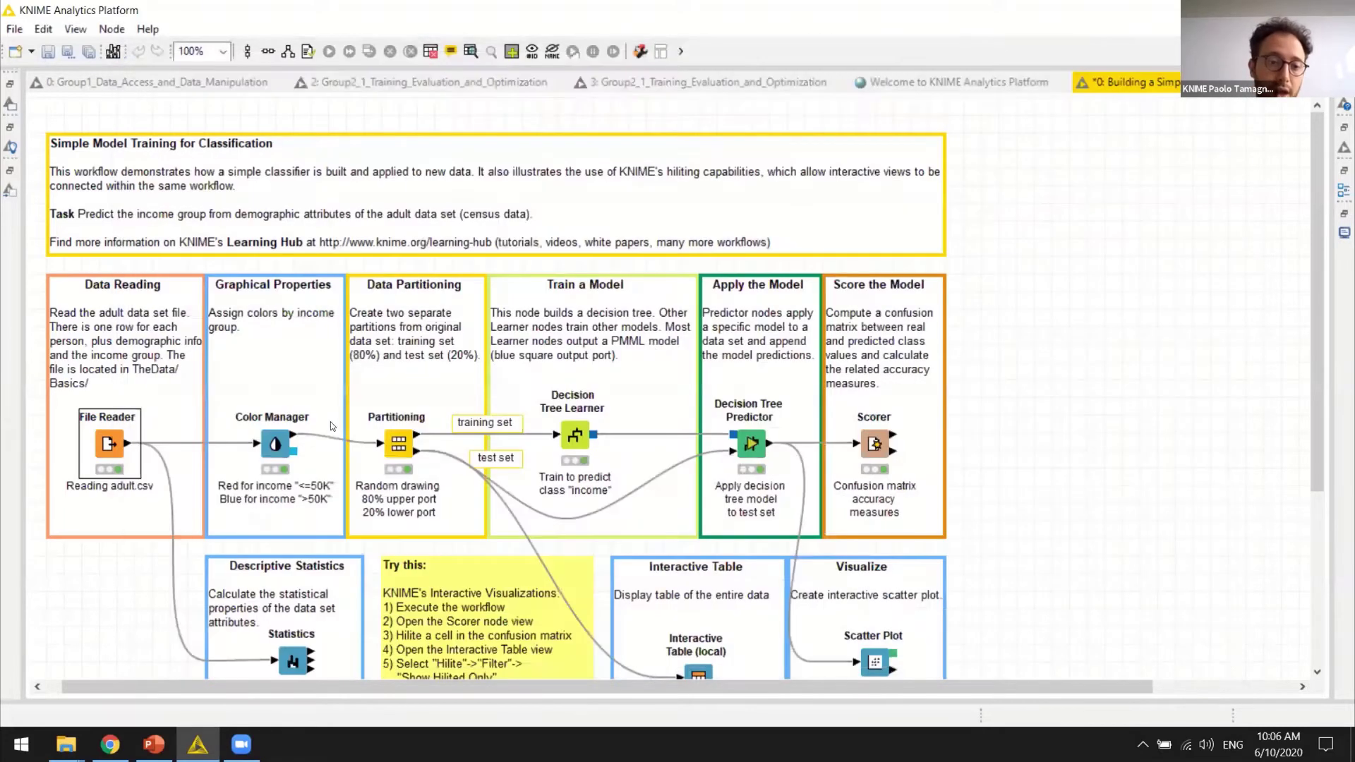
- Inspect the Color Manager's table, coloured red for income <=50K and blue for >50K
{"action": "right_click", "coordinate": [277, 441]}
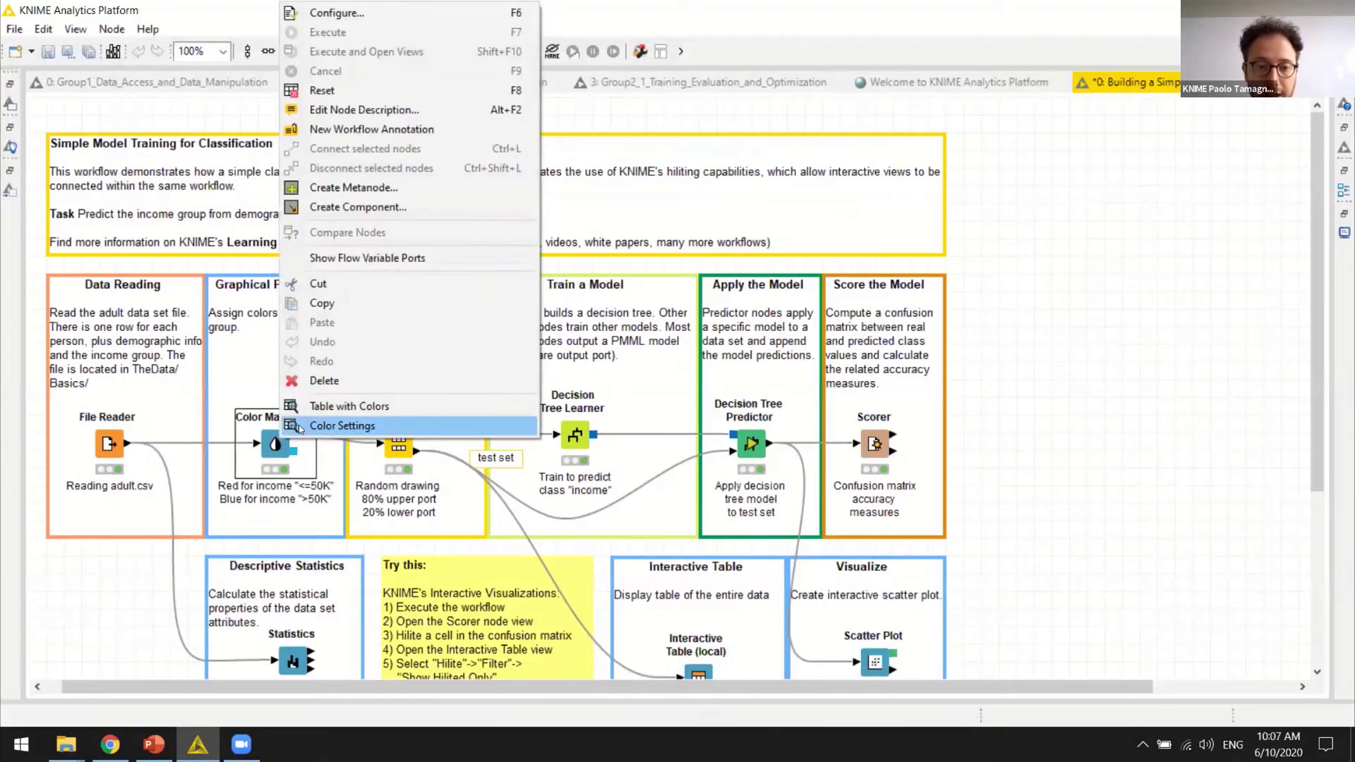
{"action": "left_click", "coordinate": [318, 411]}
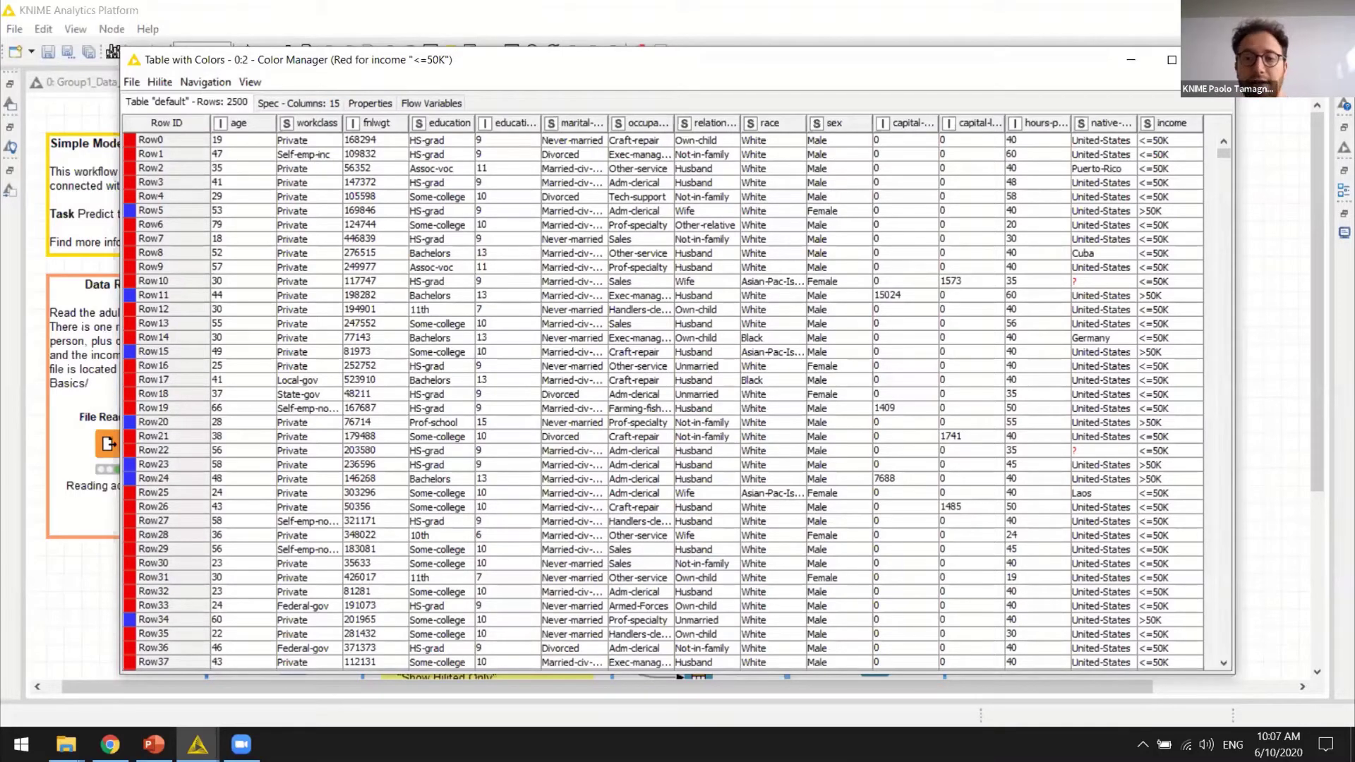
{"action": "left_click", "coordinate": [1212, 59]}
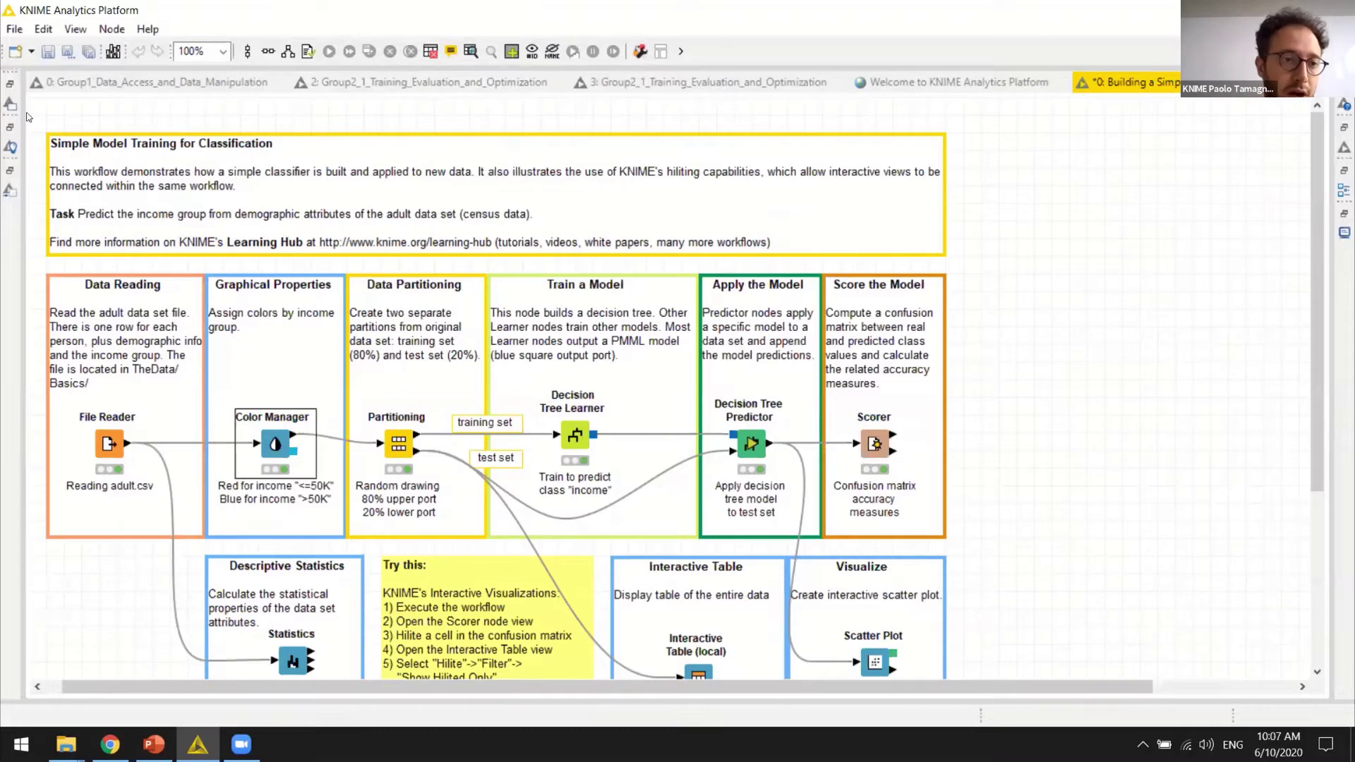
- Restore the panels around the canvas and collapse the Example Workflows folder
{"action": "double_click", "coordinate": [1129, 81]}
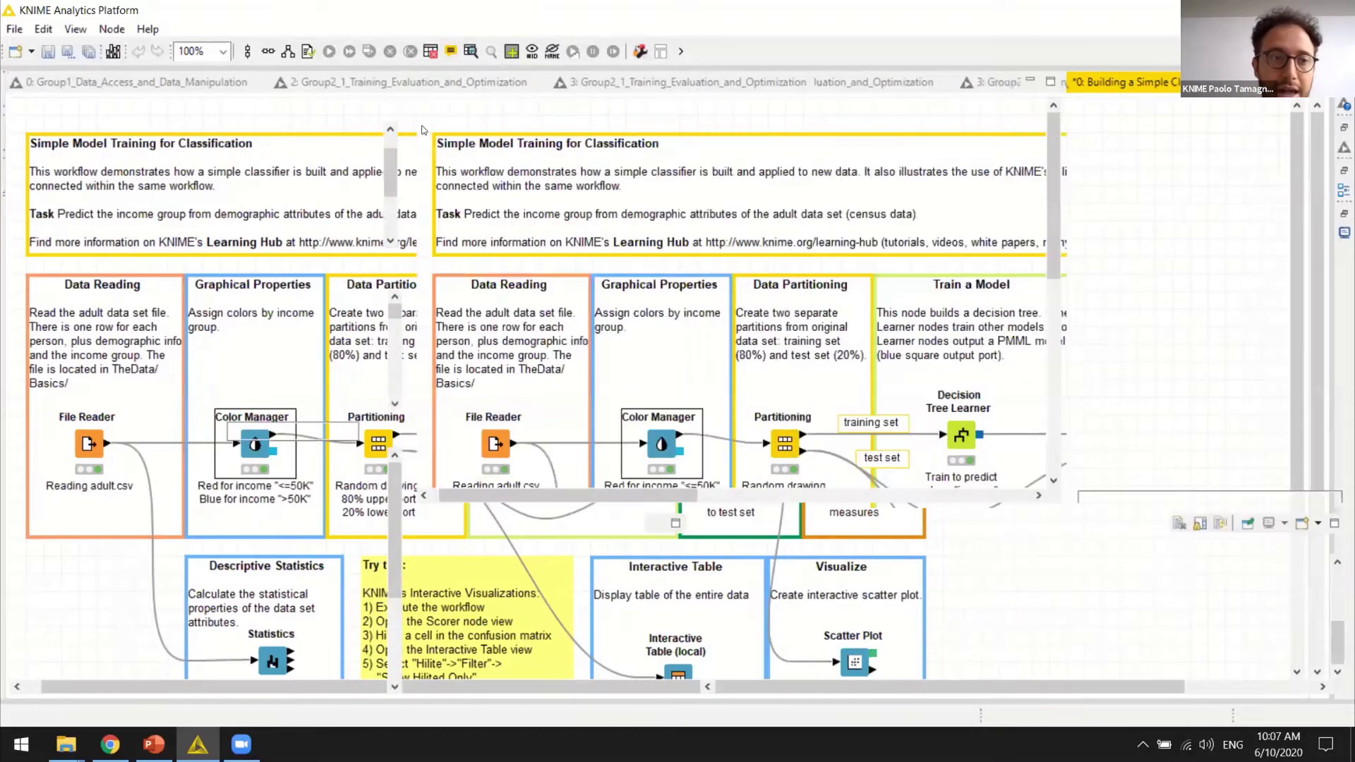
{"action": "left_click_drag", "start_coordinate": [392, 258], "coordinate": [397, 371]}
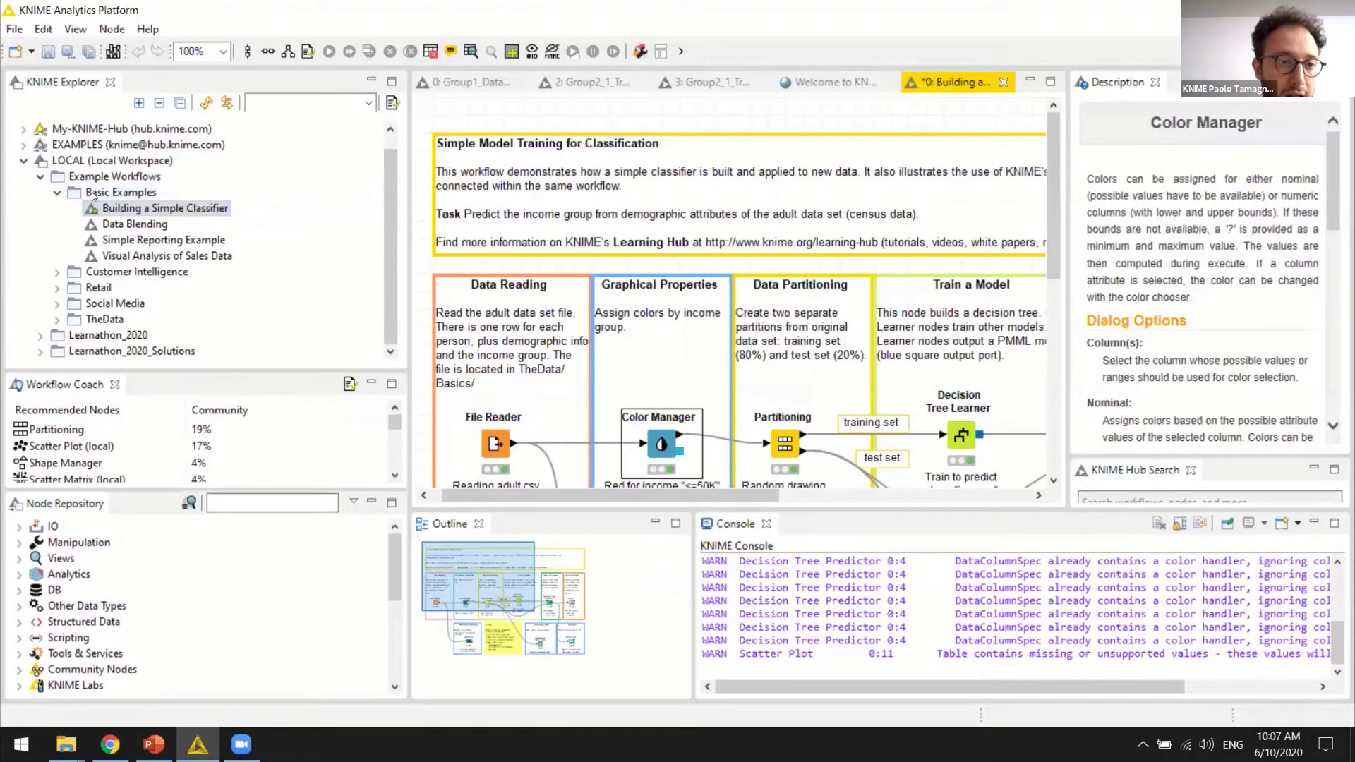
{"action": "left_click", "coordinate": [40, 177]}
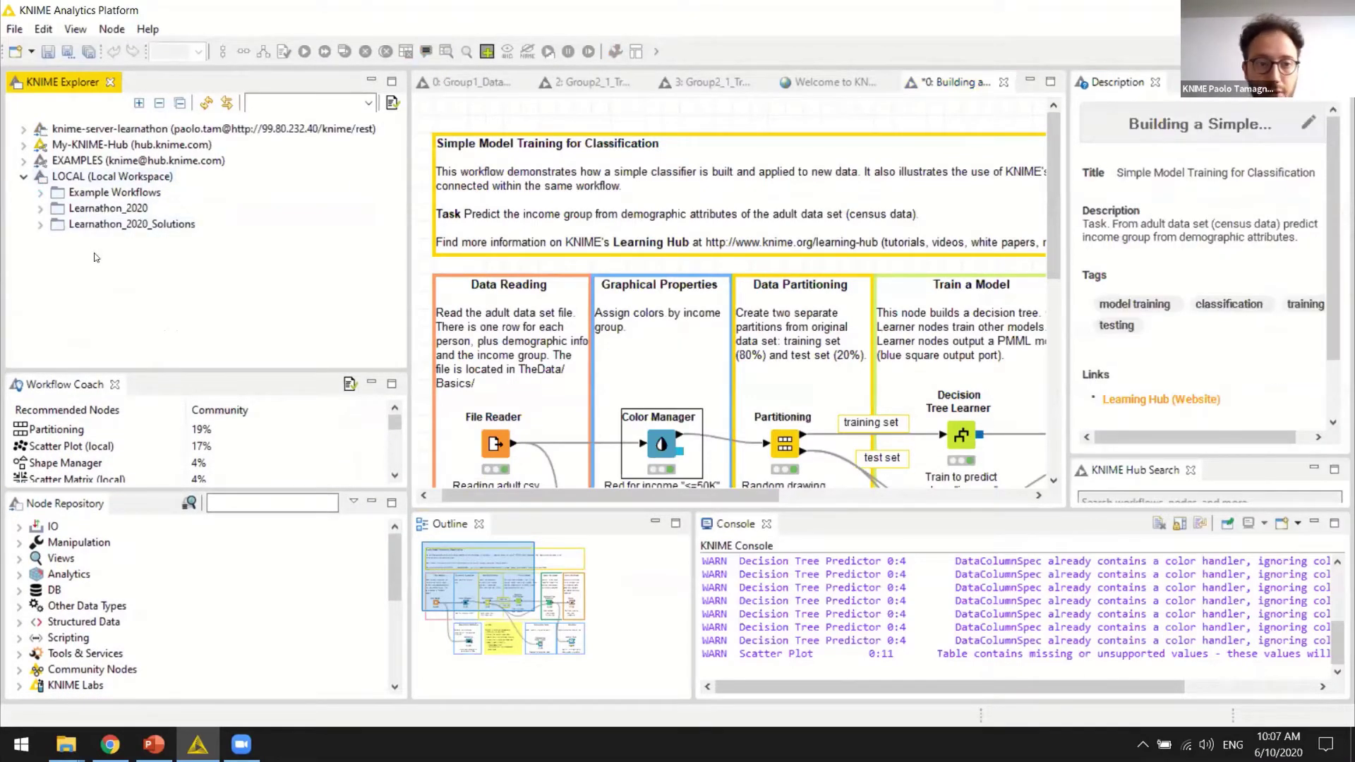
- Create a new workflow named 'virtual-learnathon' in the Local Workspace
{"action": "right_click", "coordinate": [110, 180]}
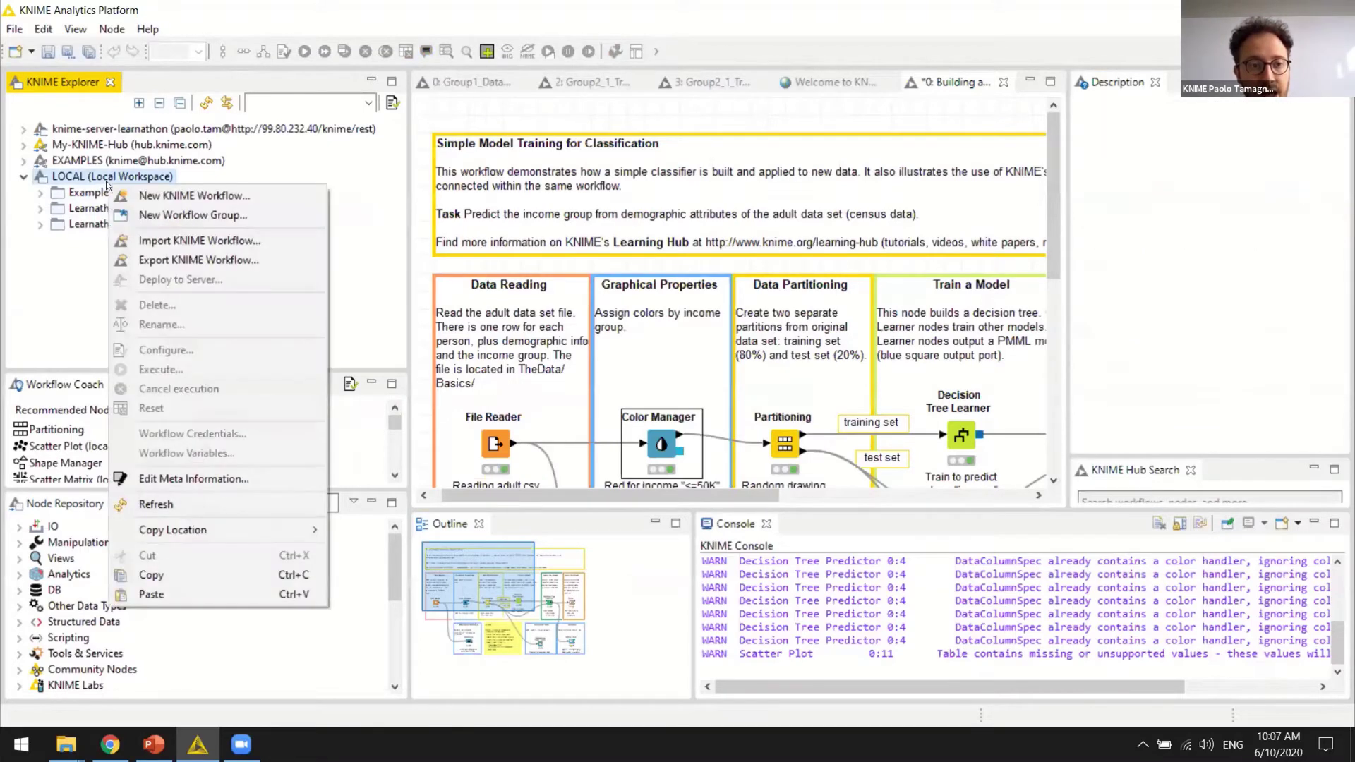
{"action": "left_click", "coordinate": [141, 198]}
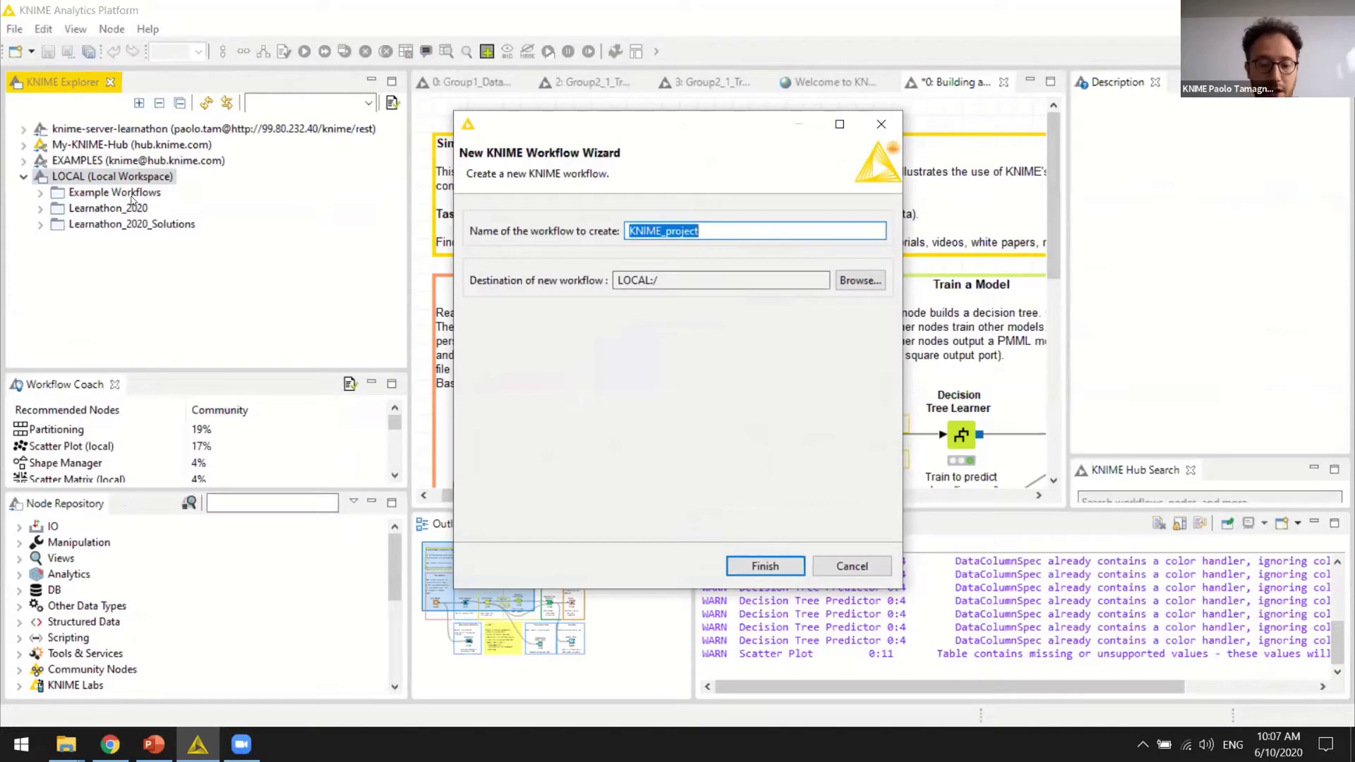
{"action": "type", "text": "virtual"}
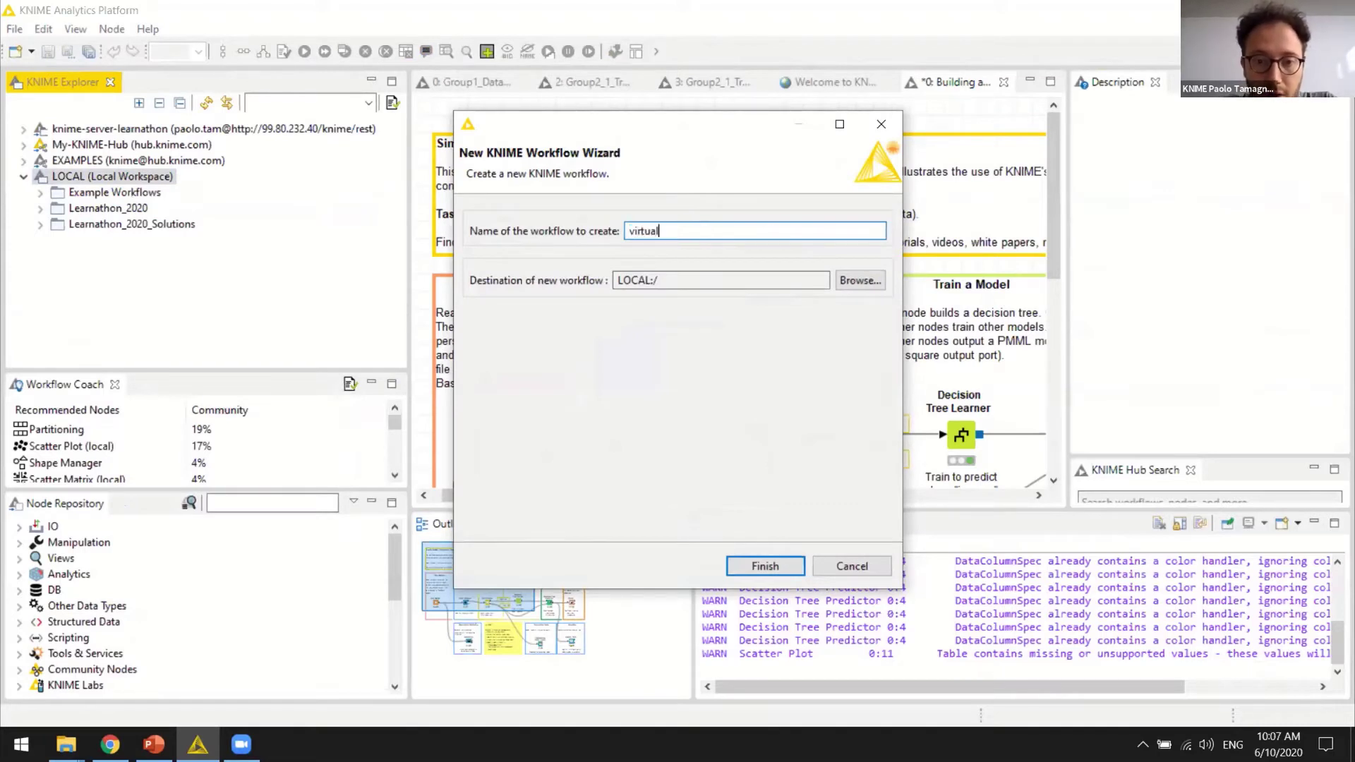
{"action": "type", "text": "-learnathon"}
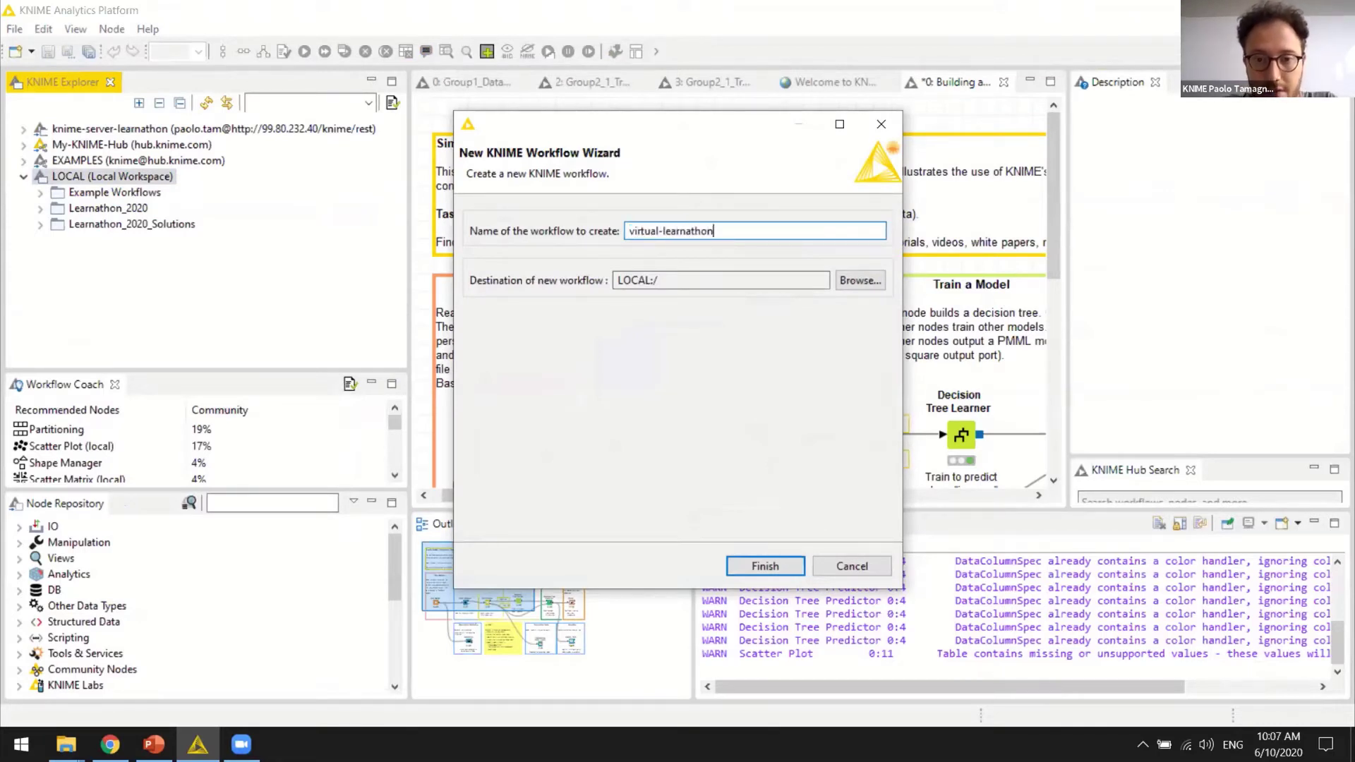
{"action": "key", "text": "Return"}
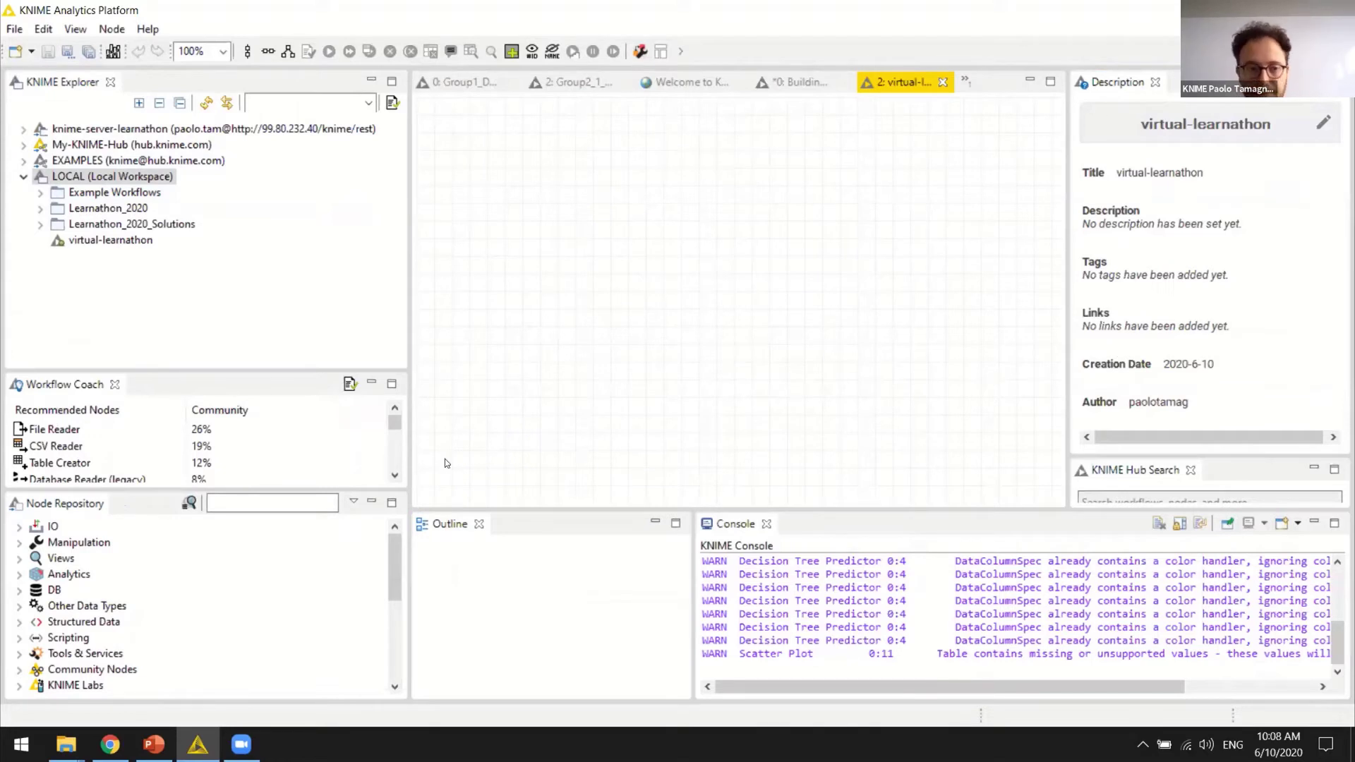
- Expand Example Workflows > TheData > Basics and select adult.csv
{"action": "left_click", "coordinate": [41, 196]}
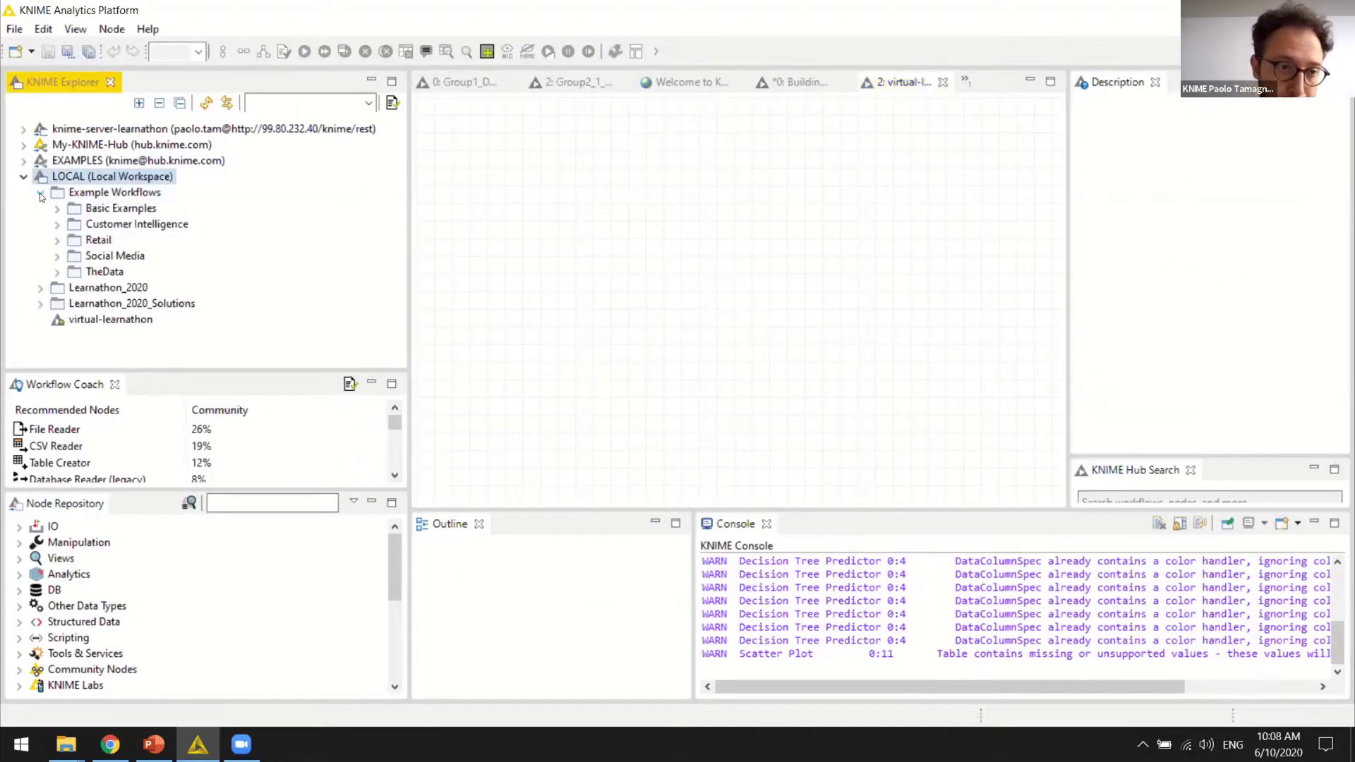
{"action": "left_click", "coordinate": [61, 273]}
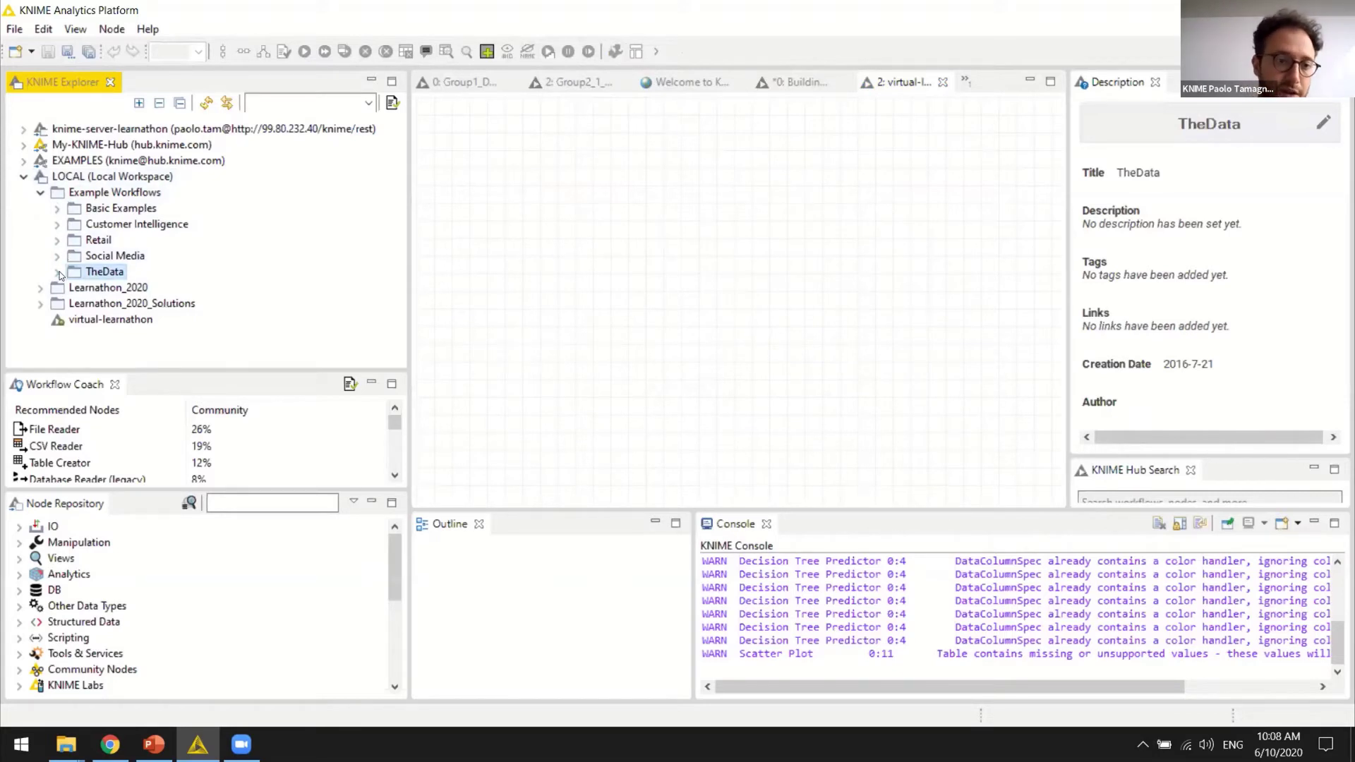
{"action": "left_click", "coordinate": [59, 273]}
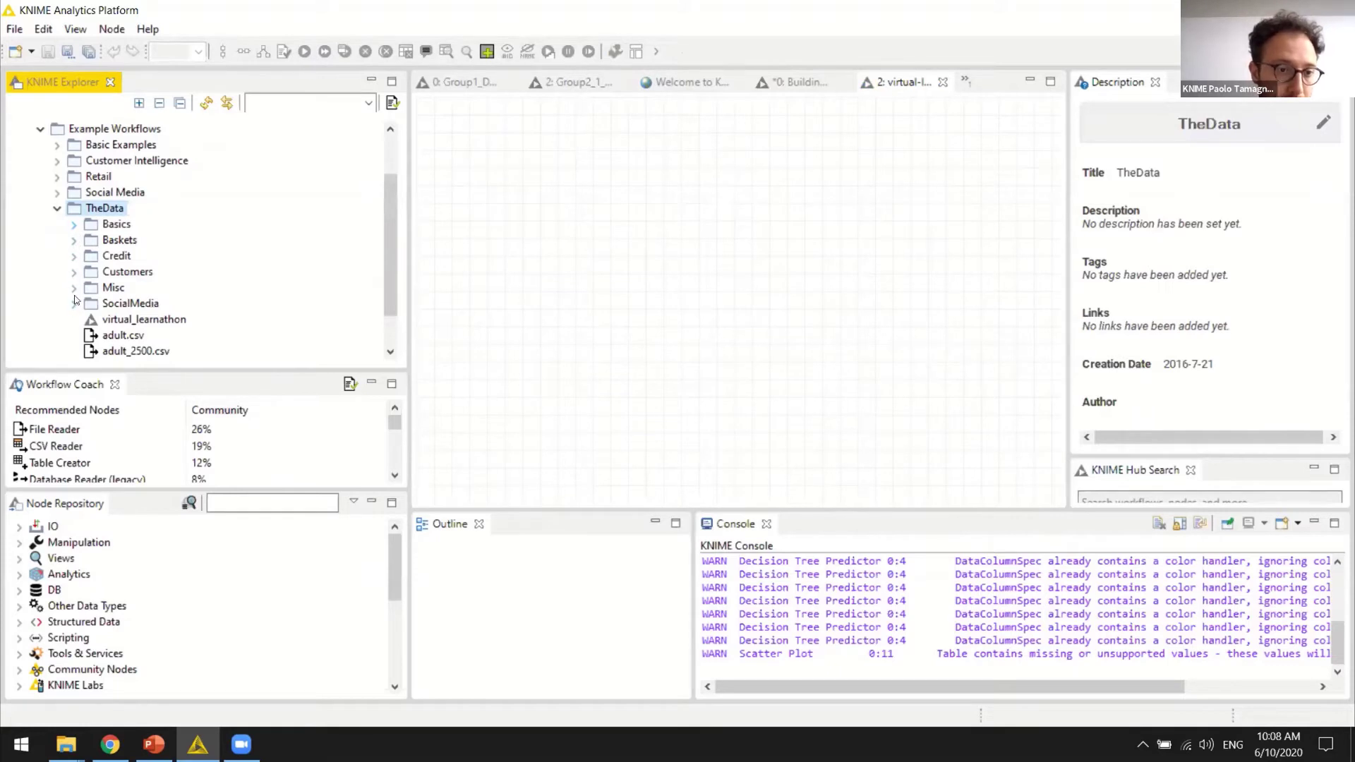
{"action": "left_click", "coordinate": [74, 224]}
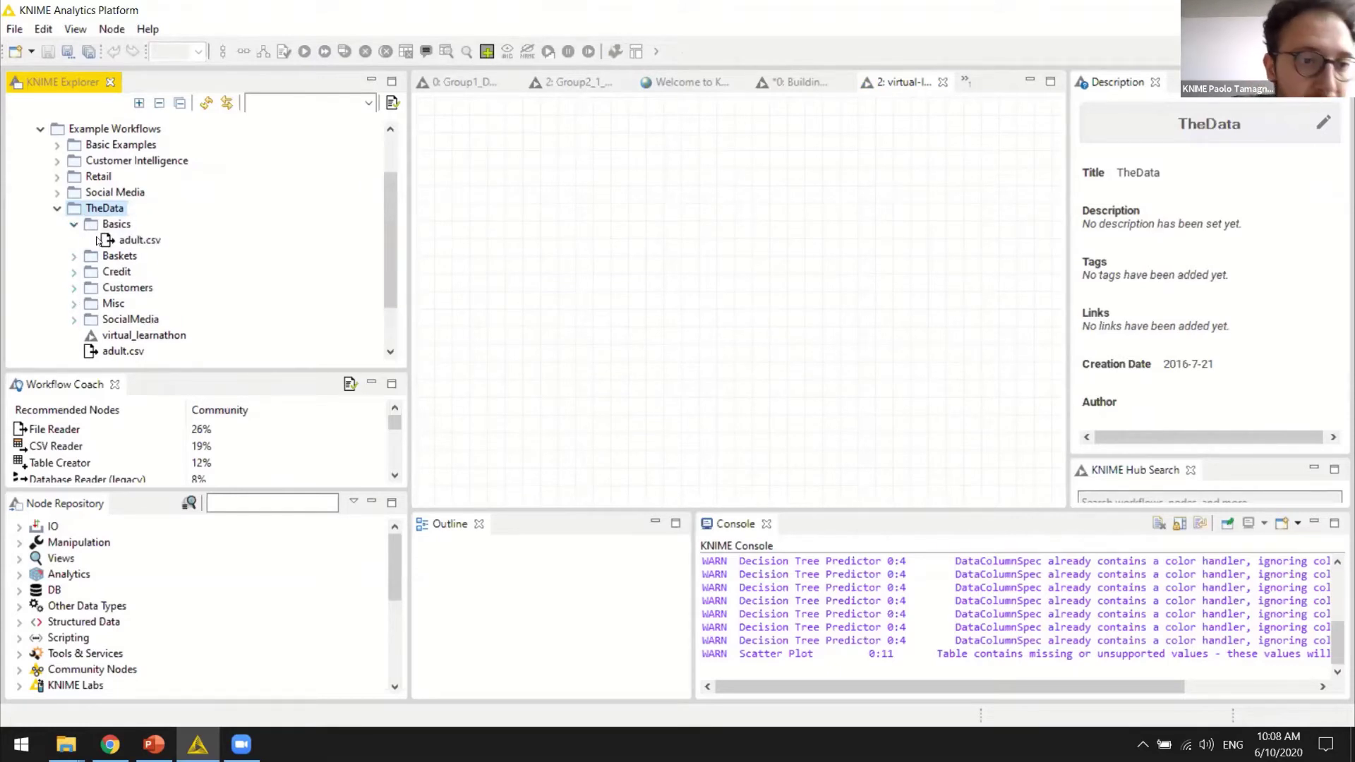
{"action": "left_click", "coordinate": [135, 241]}
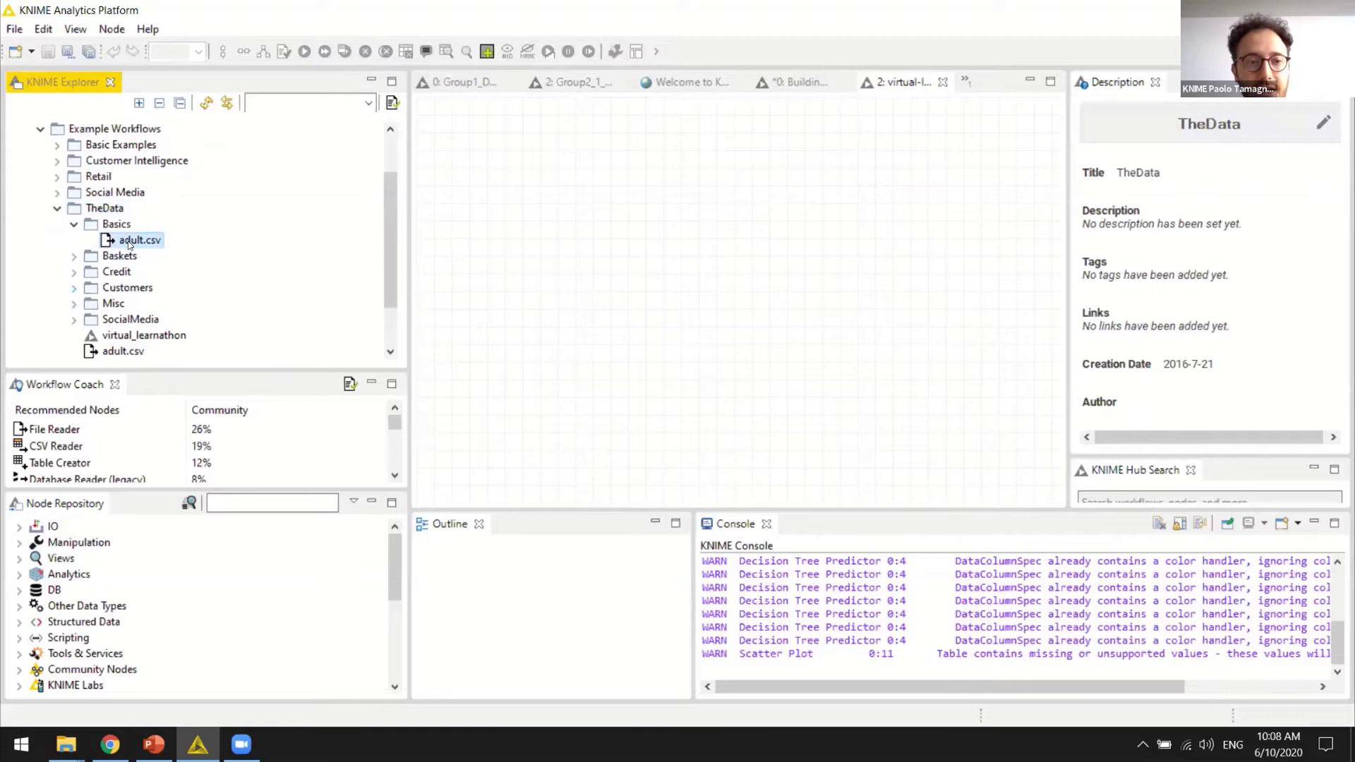
- Drop adult.csv onto the canvas as a File Reader node, accepting its default settings
{"action": "left_click_drag", "start_coordinate": [118, 242], "coordinate": [493, 250]}
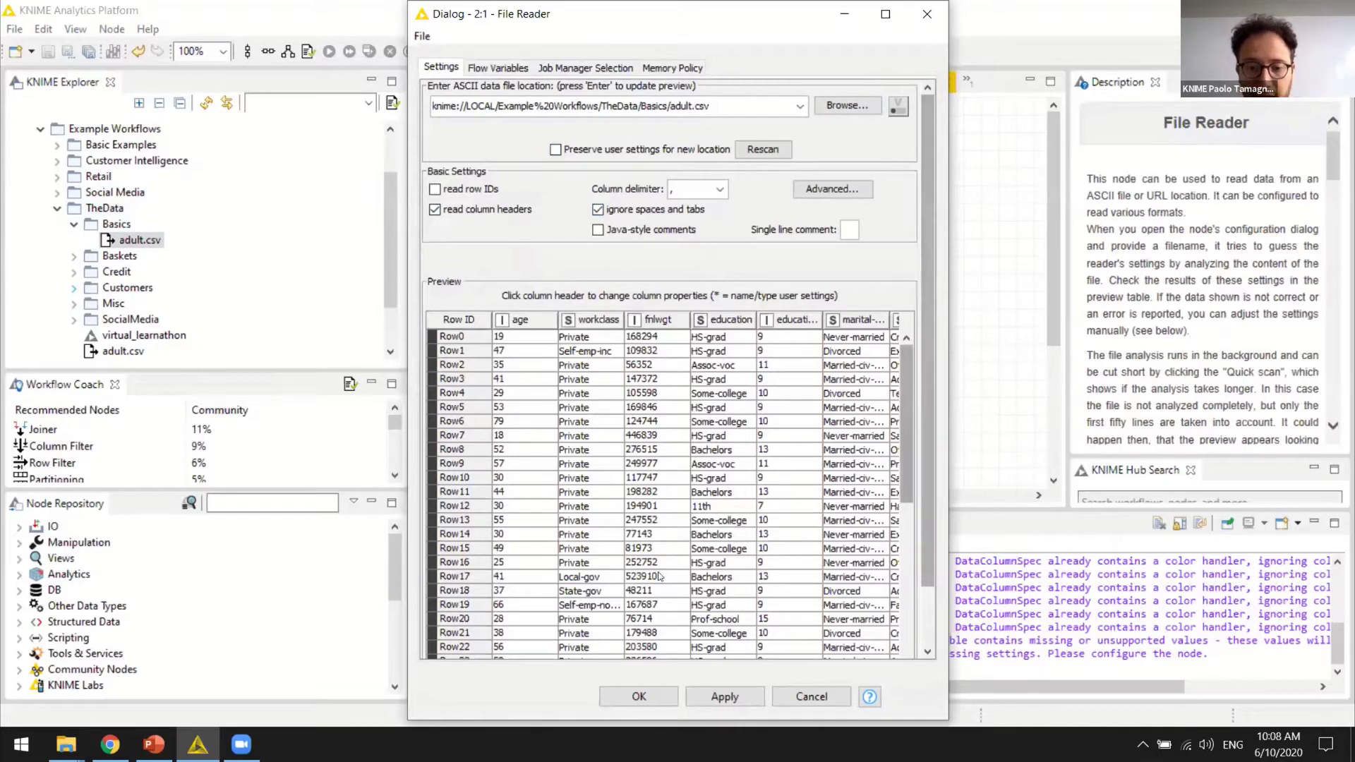
{"action": "left_click", "coordinate": [639, 696]}
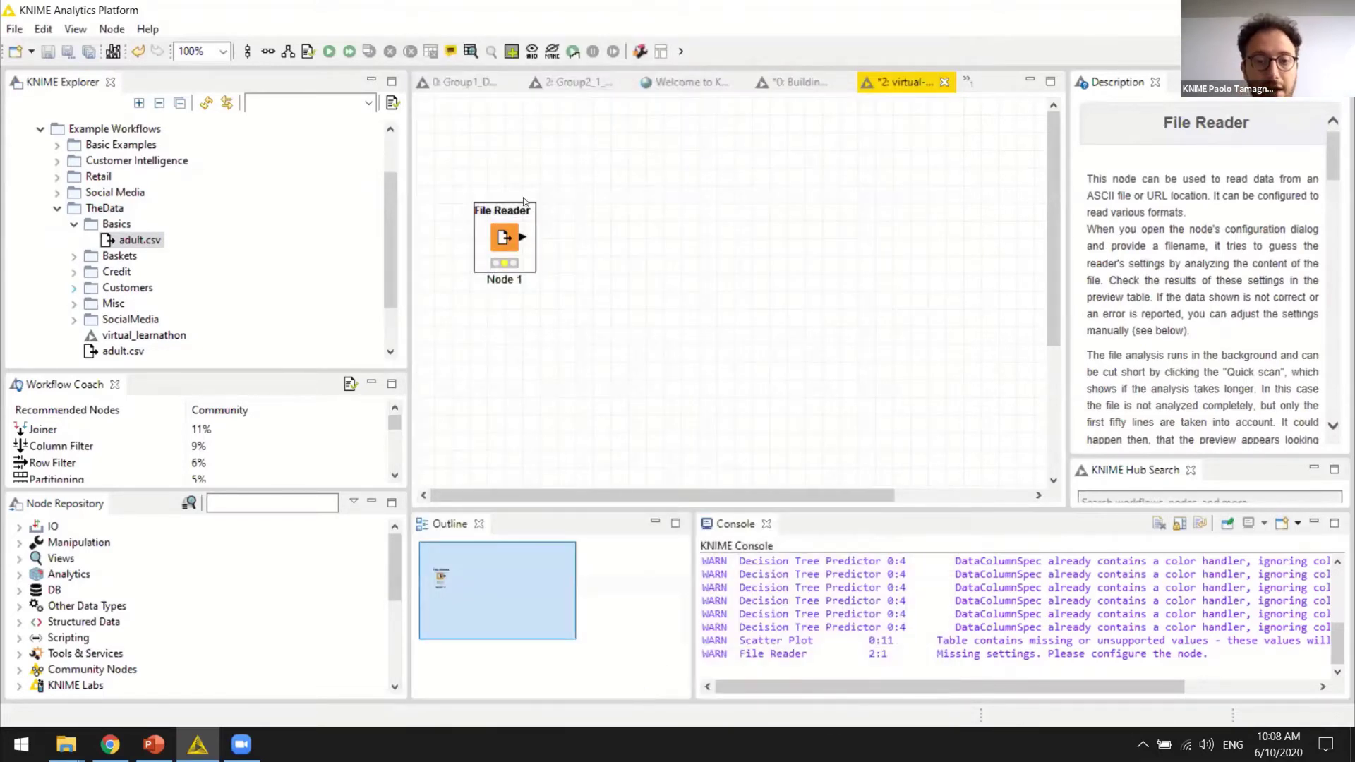
{"action": "left_click", "coordinate": [534, 295]}
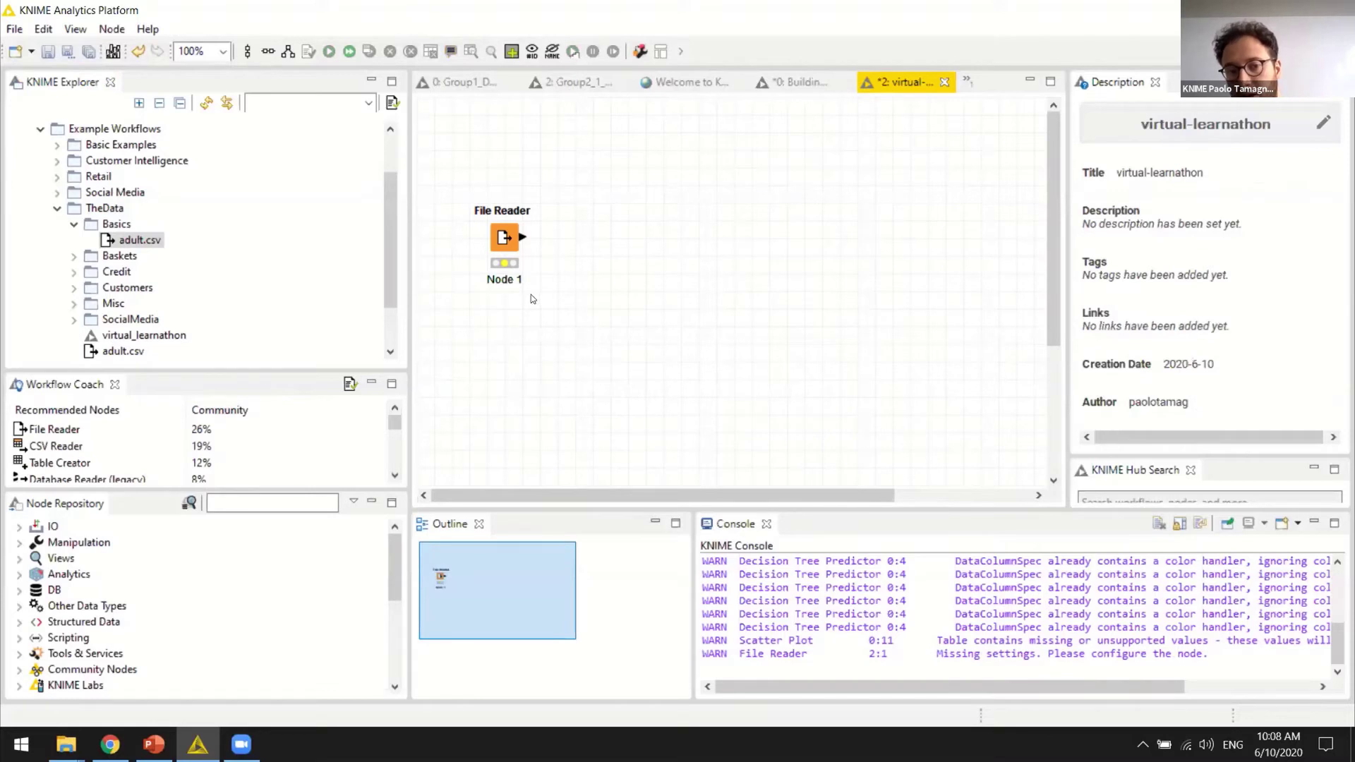
- Execute the File Reader node
{"action": "right_click", "coordinate": [503, 238]}
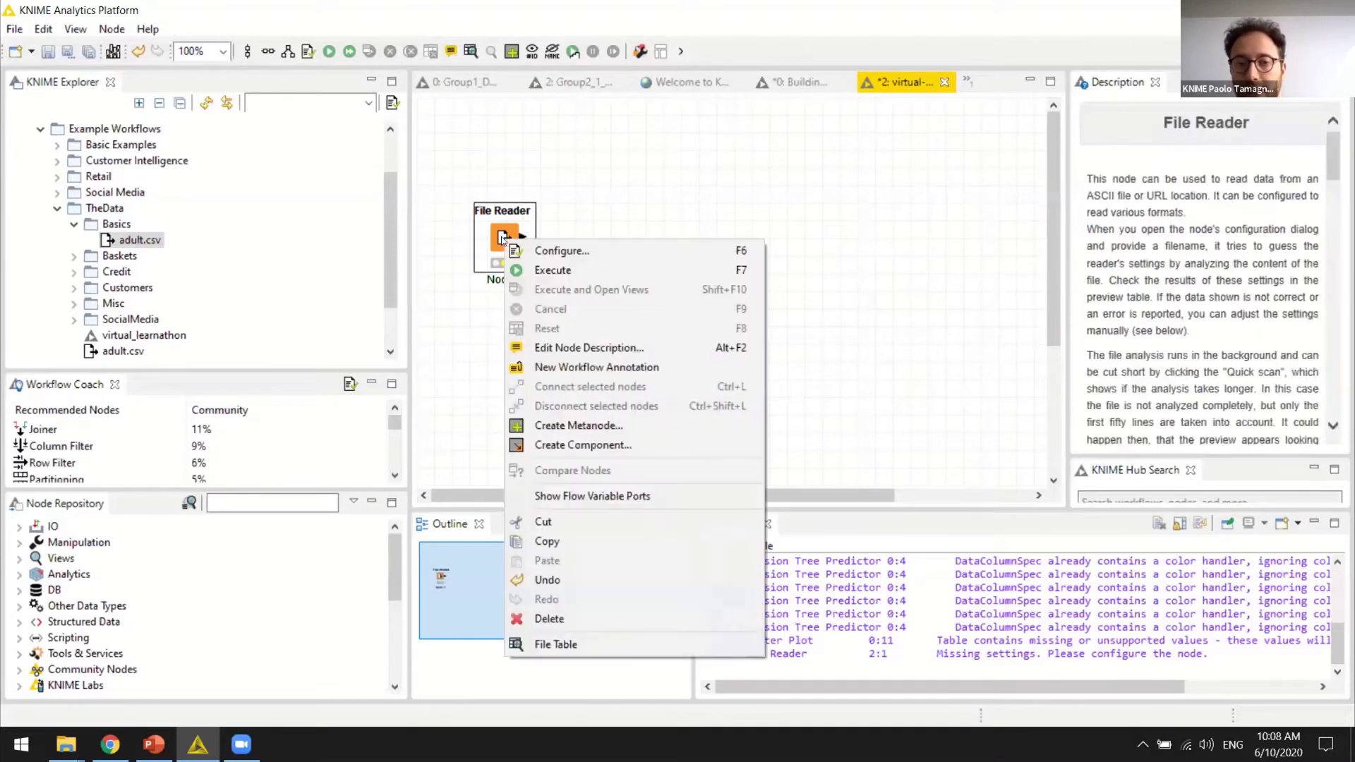
{"action": "left_click", "coordinate": [552, 270]}
{"action": "left_click", "coordinate": [534, 321]}
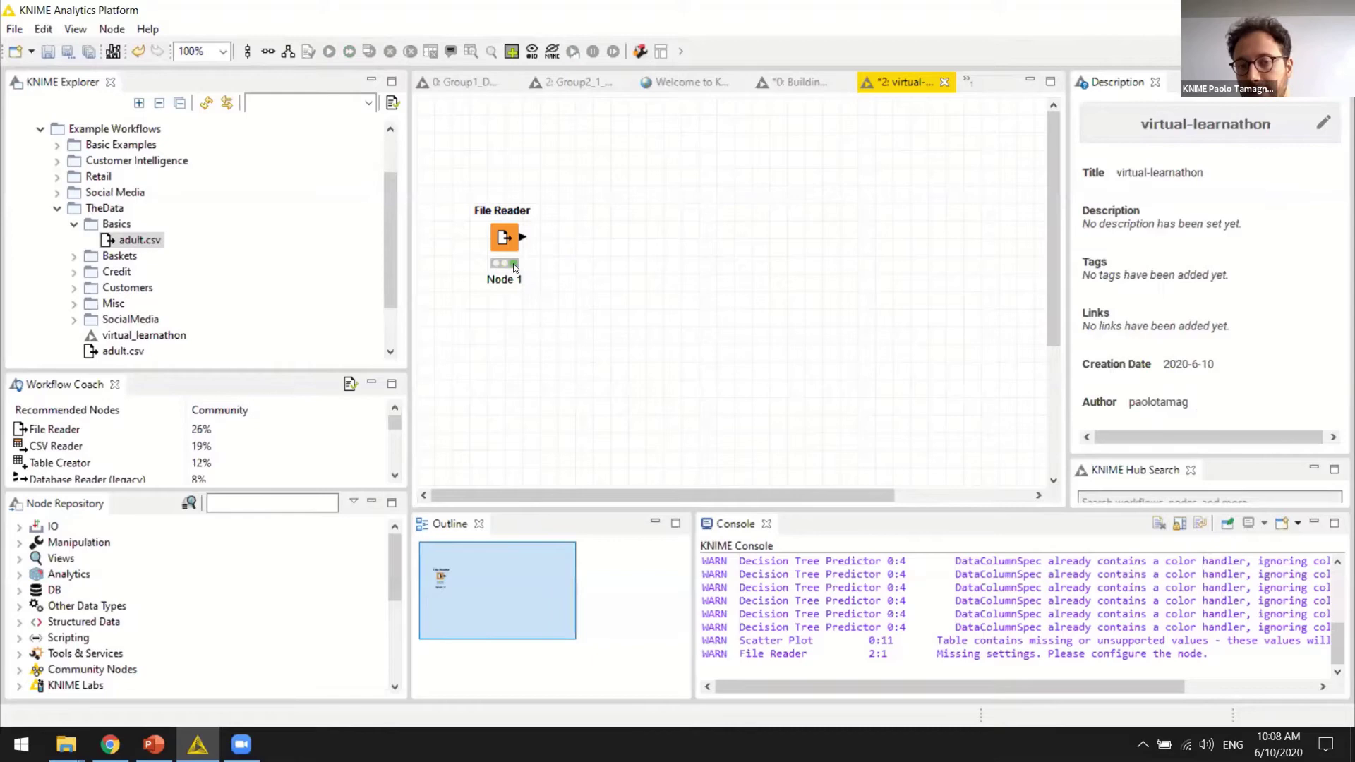
- Check the File Reader's 2500-row, 15-column output table, then close it
{"action": "left_click", "coordinate": [502, 237]}
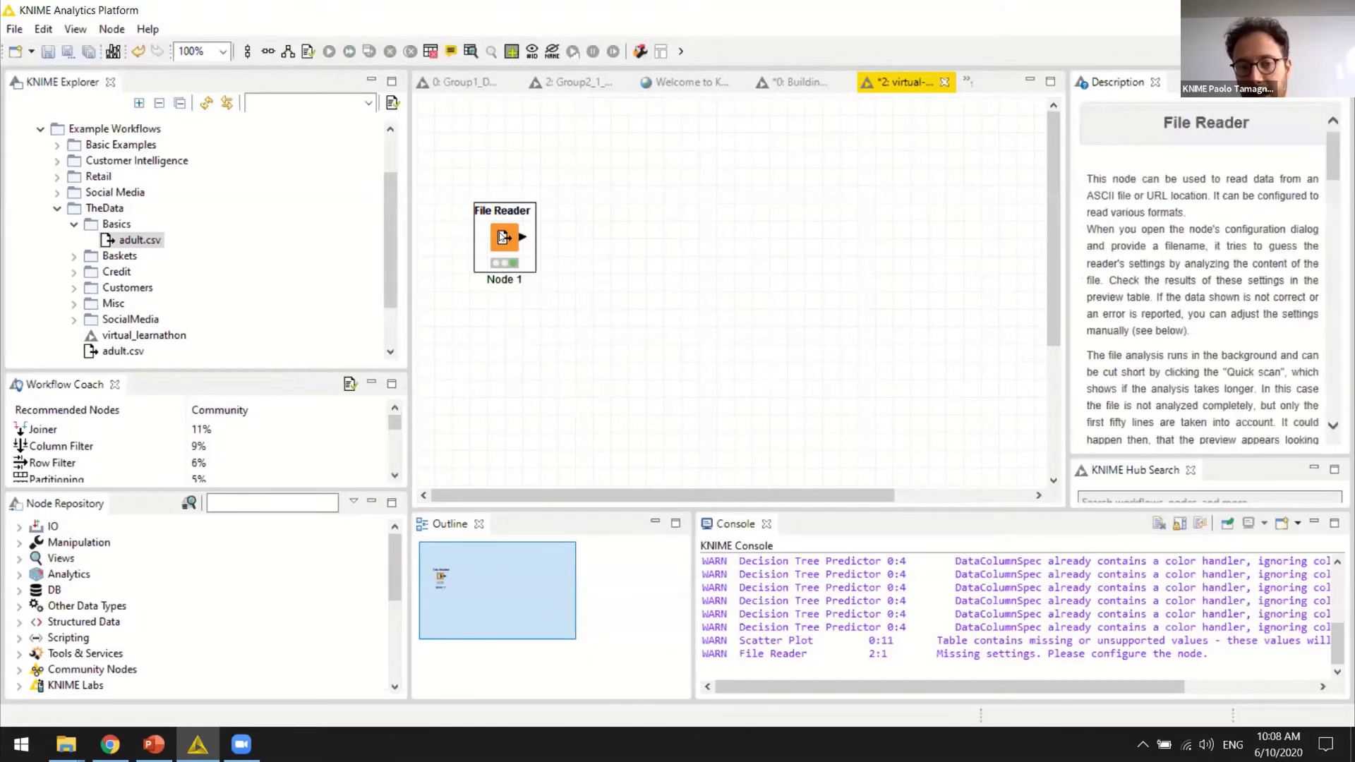
{"action": "right_click", "coordinate": [501, 237]}
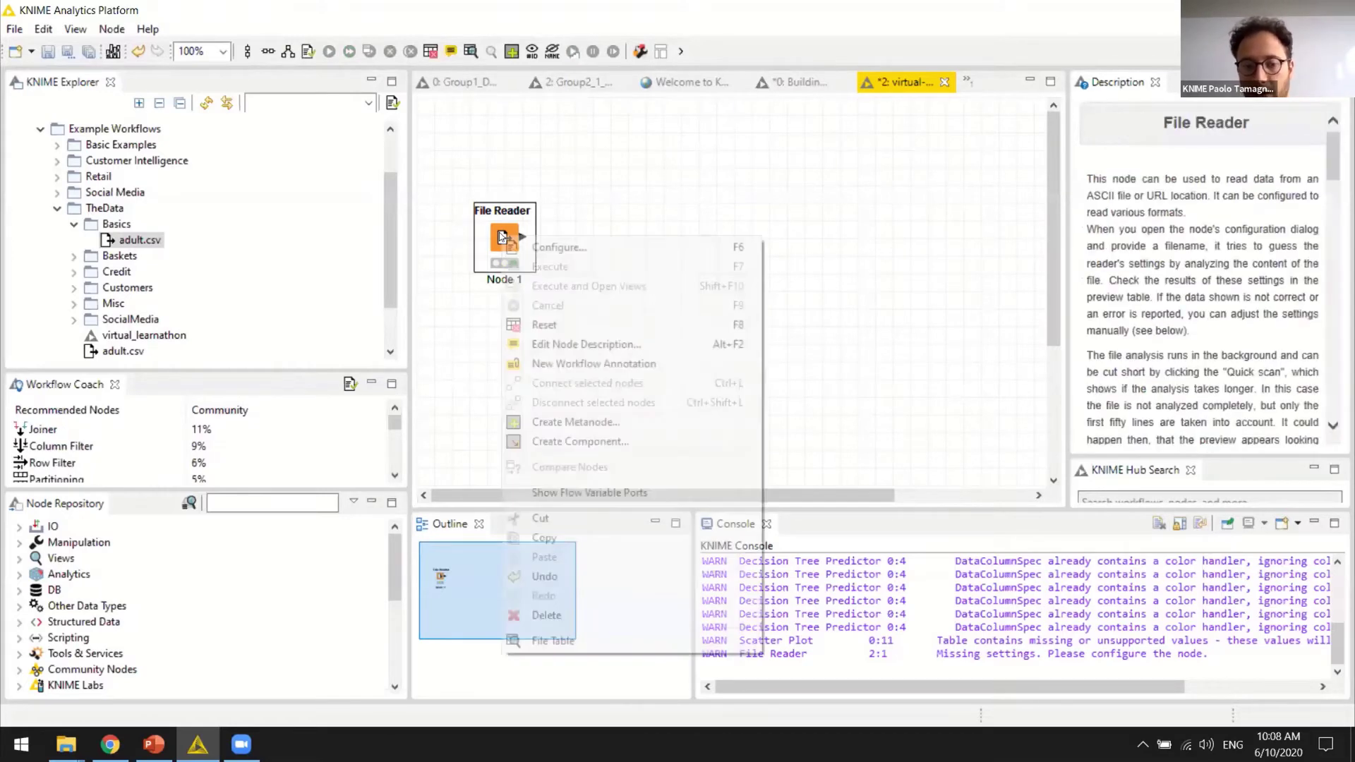
{"action": "left_click", "coordinate": [561, 641]}
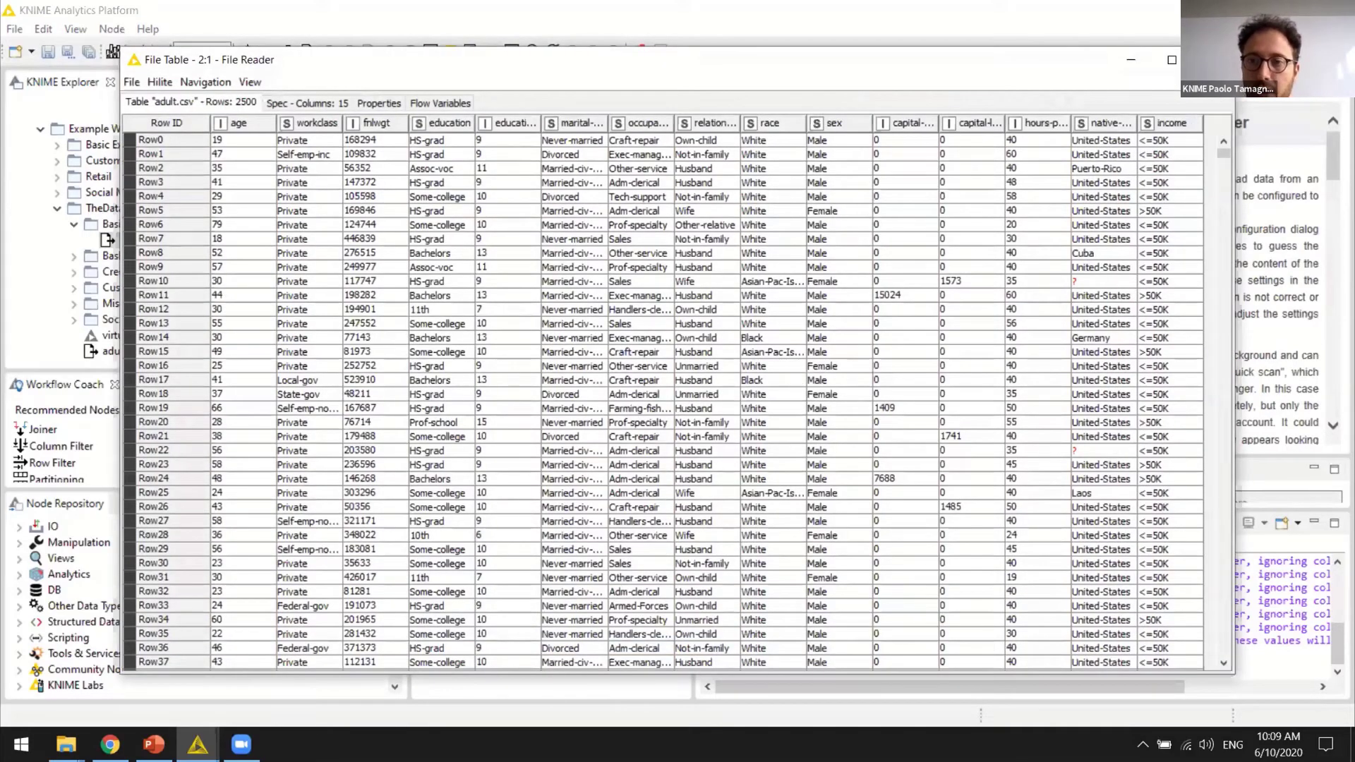
{"action": "left_click", "coordinate": [1225, 59]}
{"action": "left_click_drag", "start_coordinate": [524, 236], "coordinate": [589, 293]}
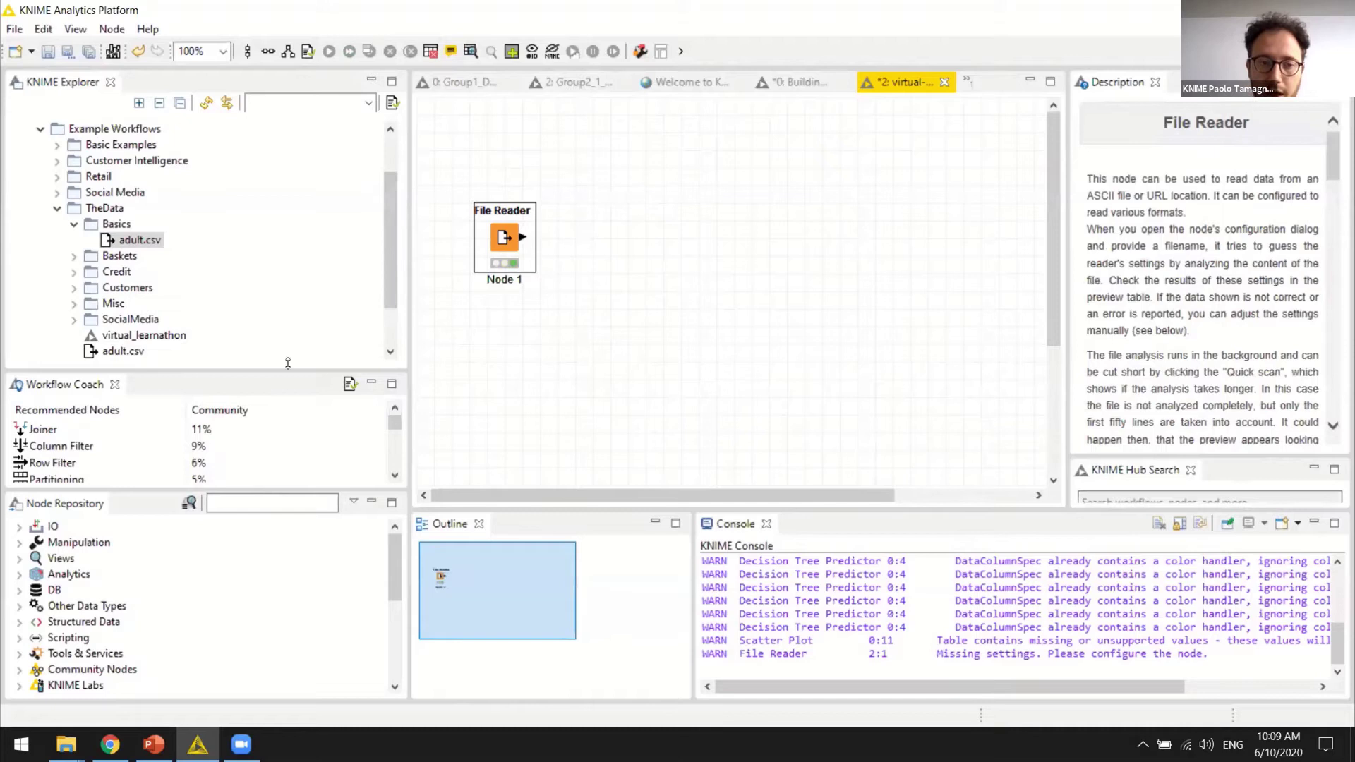
- Enlarge the node lists and search the Node Repository for 'groupby'
{"action": "left_click_drag", "start_coordinate": [285, 366], "coordinate": [285, 242]}
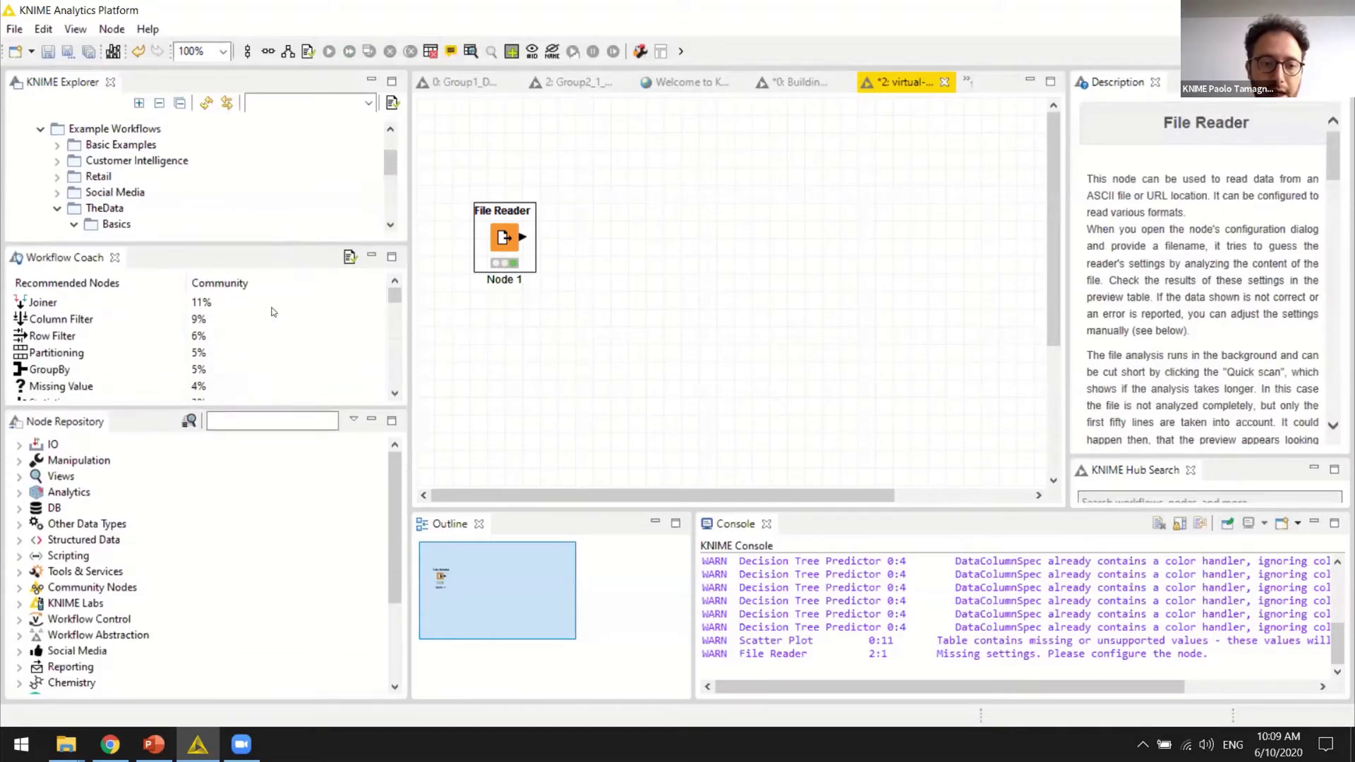
{"action": "left_click", "coordinate": [213, 421]}
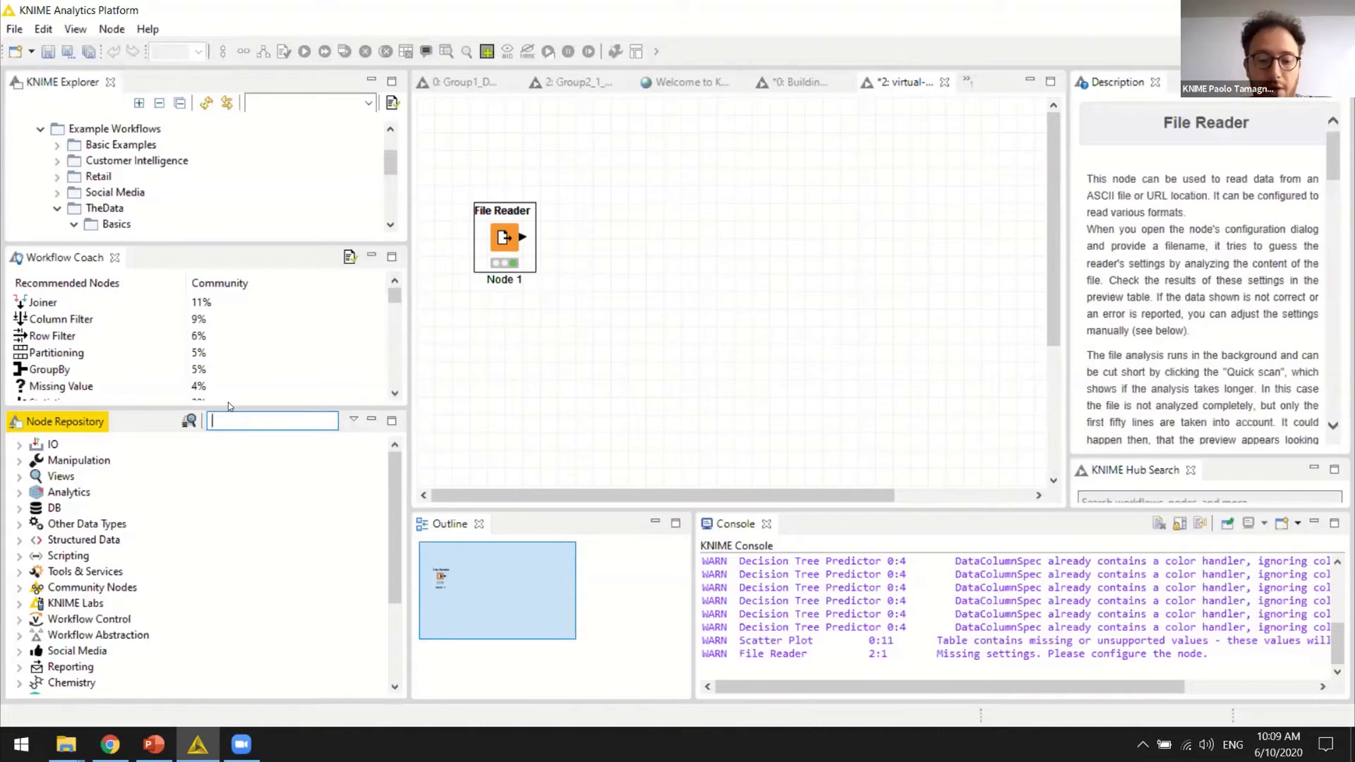
{"action": "type", "text": "group"}
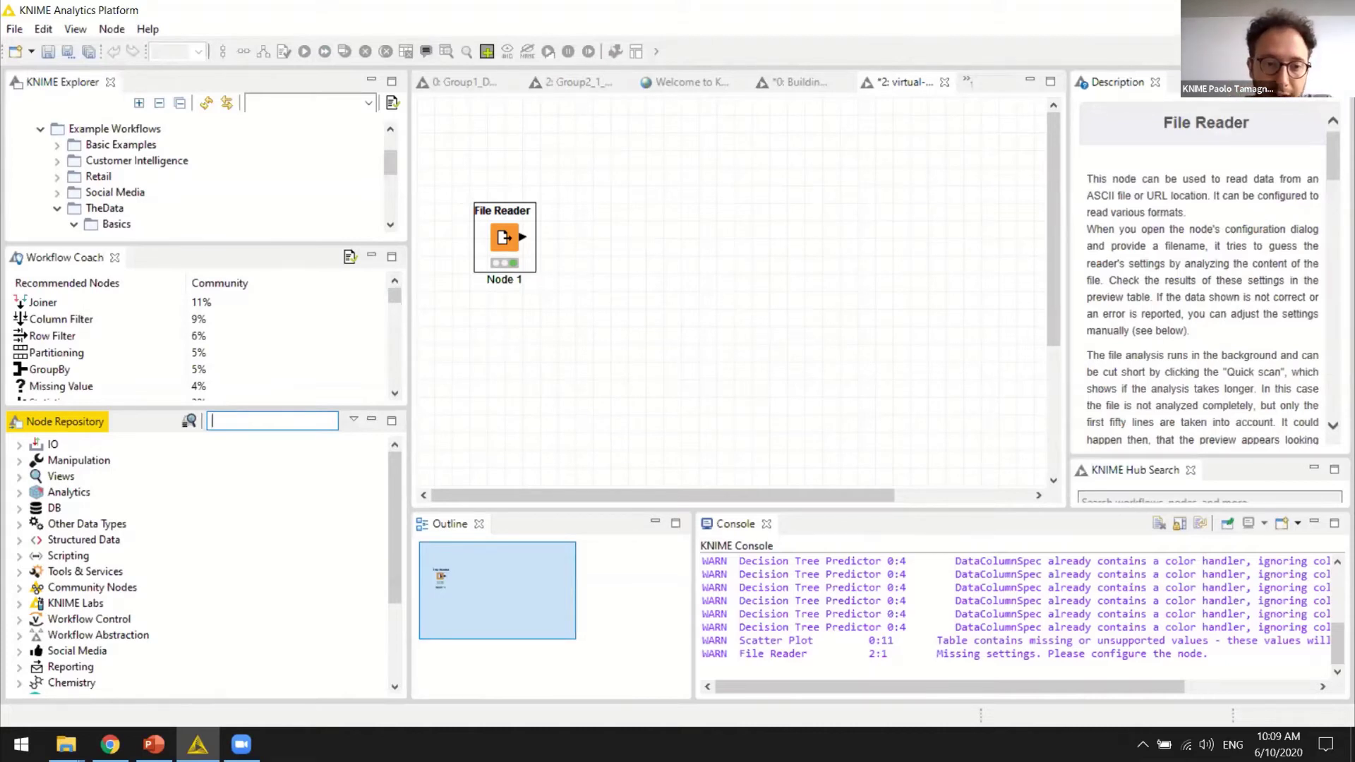
{"action": "type", "text": "by"}
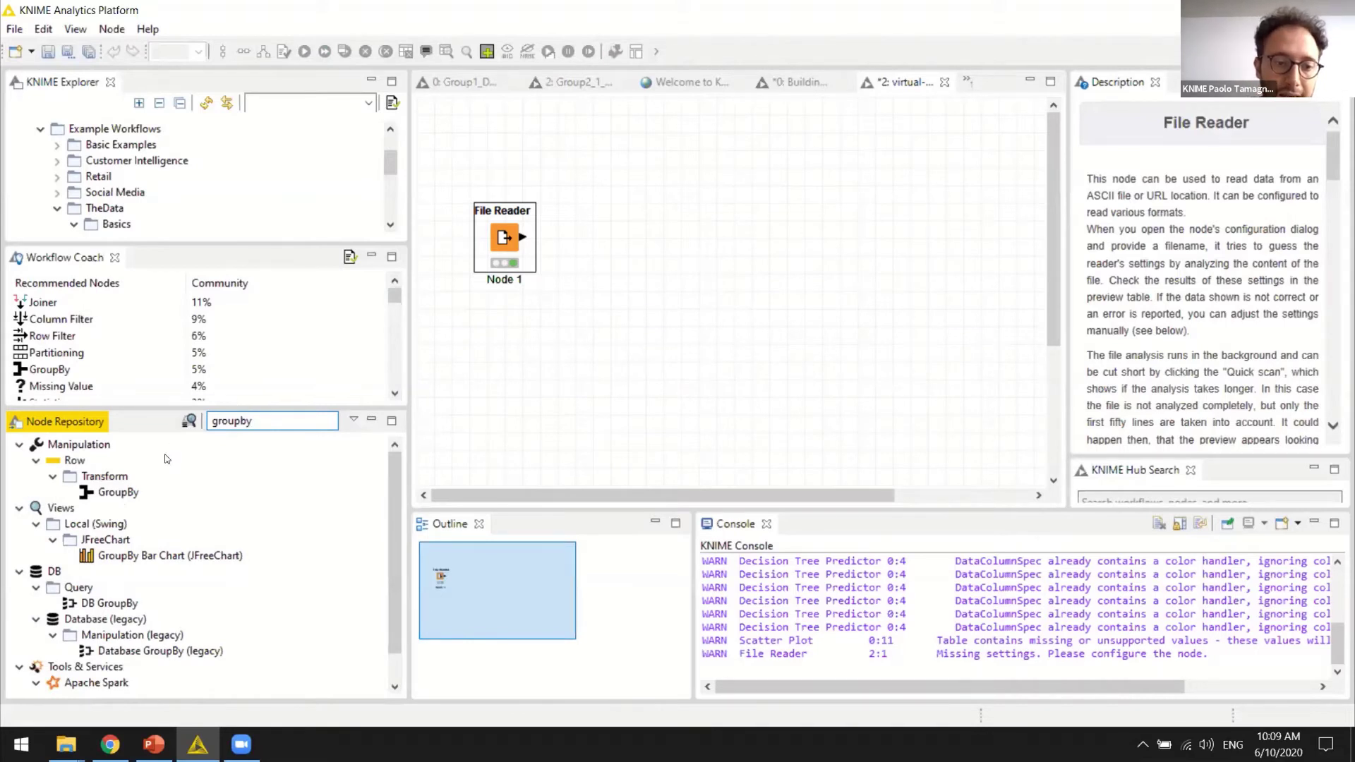
- Add a GroupBy node to the canvas, deleting the accidental duplicate Node 3
{"action": "left_click_drag", "start_coordinate": [118, 491], "coordinate": [644, 239]}
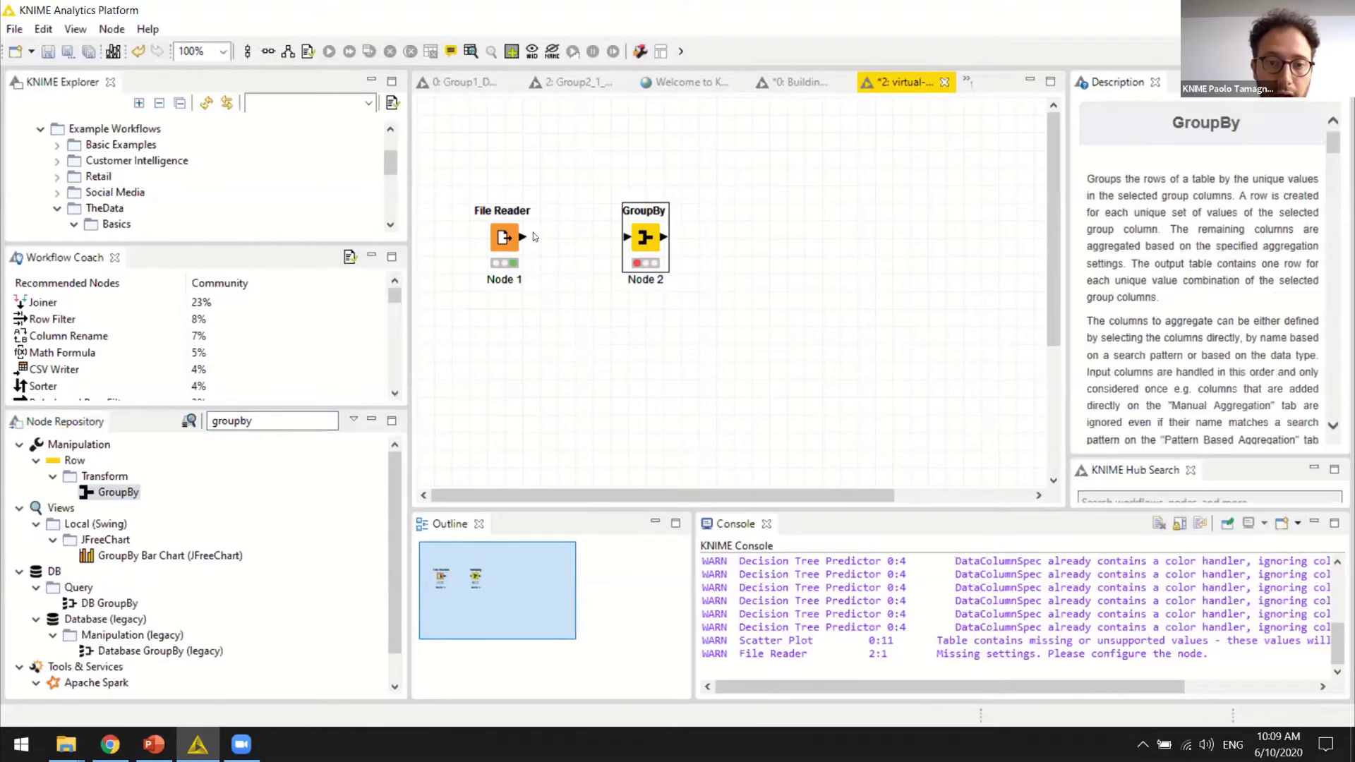
{"action": "left_click", "coordinate": [507, 244]}
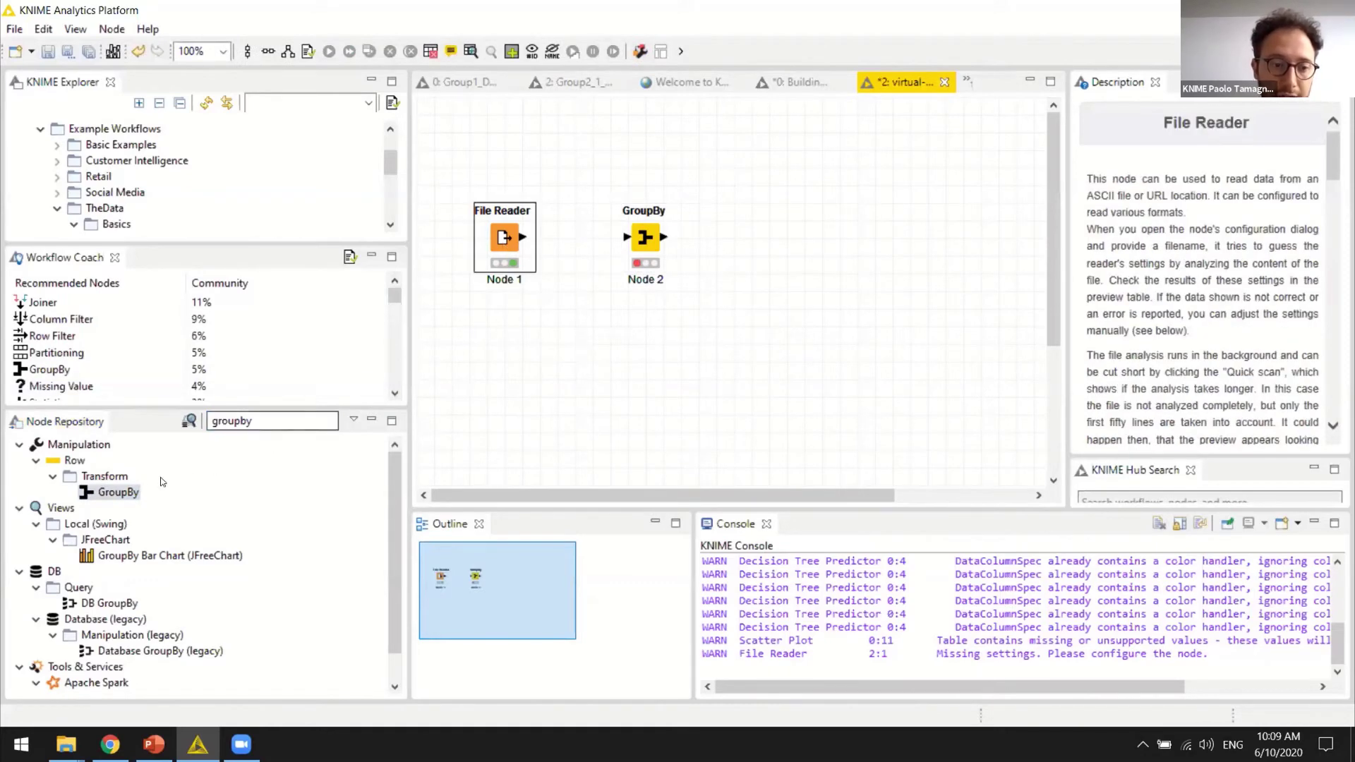
{"action": "double_click", "coordinate": [118, 492]}
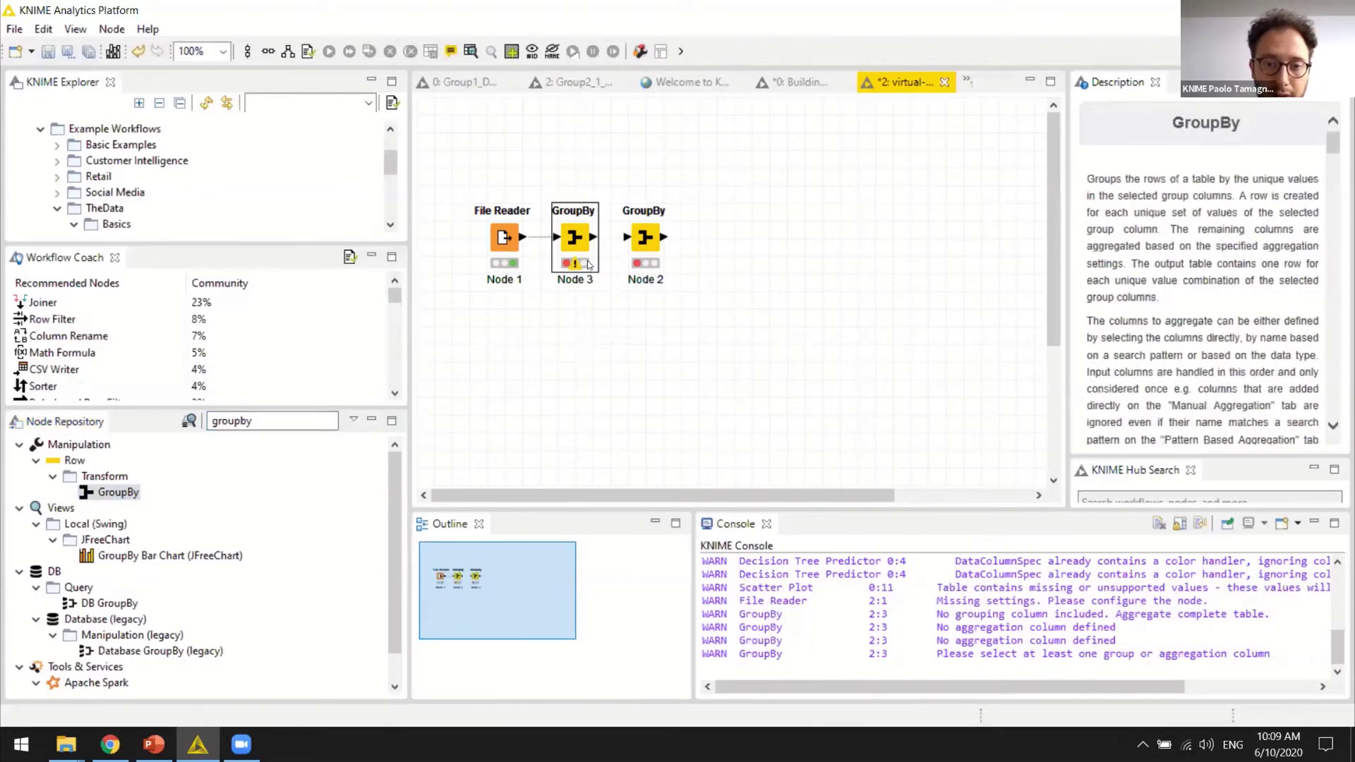
{"action": "left_click", "coordinate": [651, 233]}
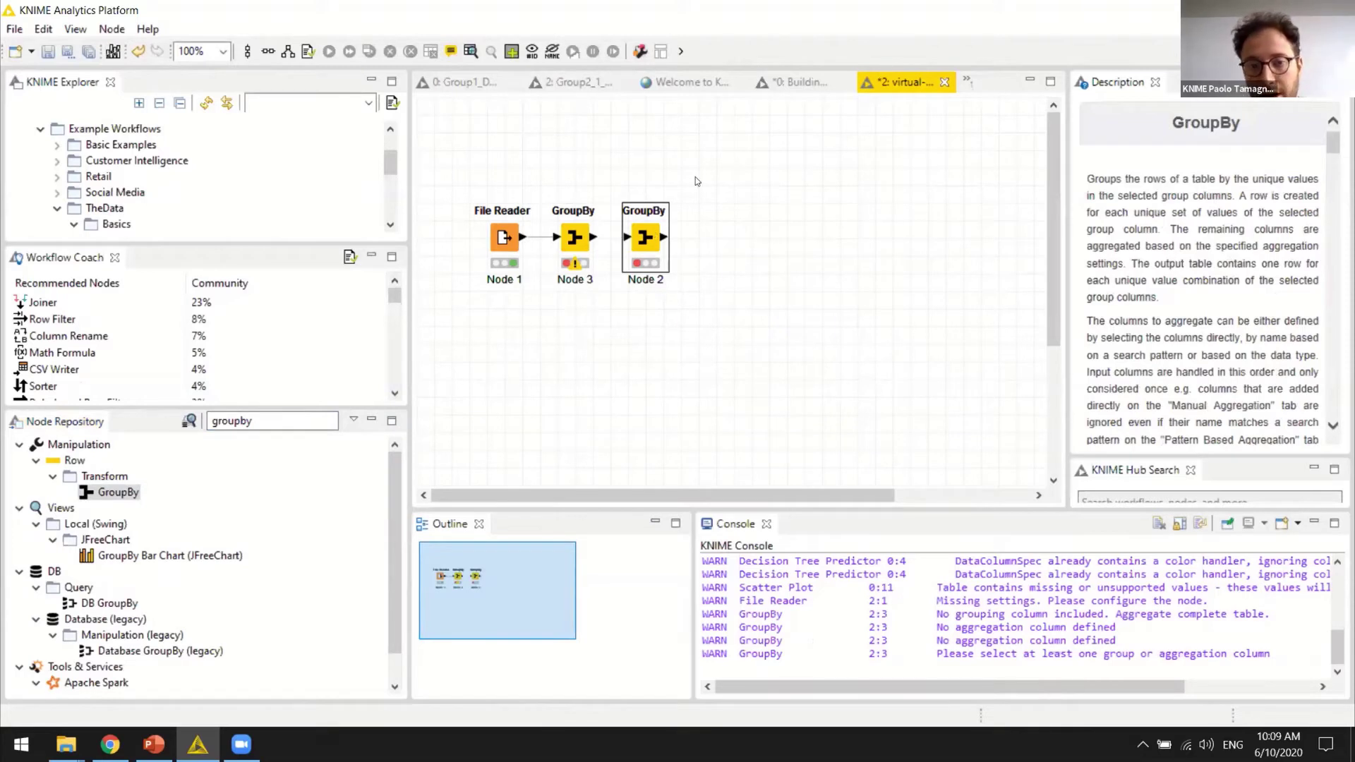
{"action": "left_click", "coordinate": [577, 234]}
{"action": "key", "text": "Delete"}
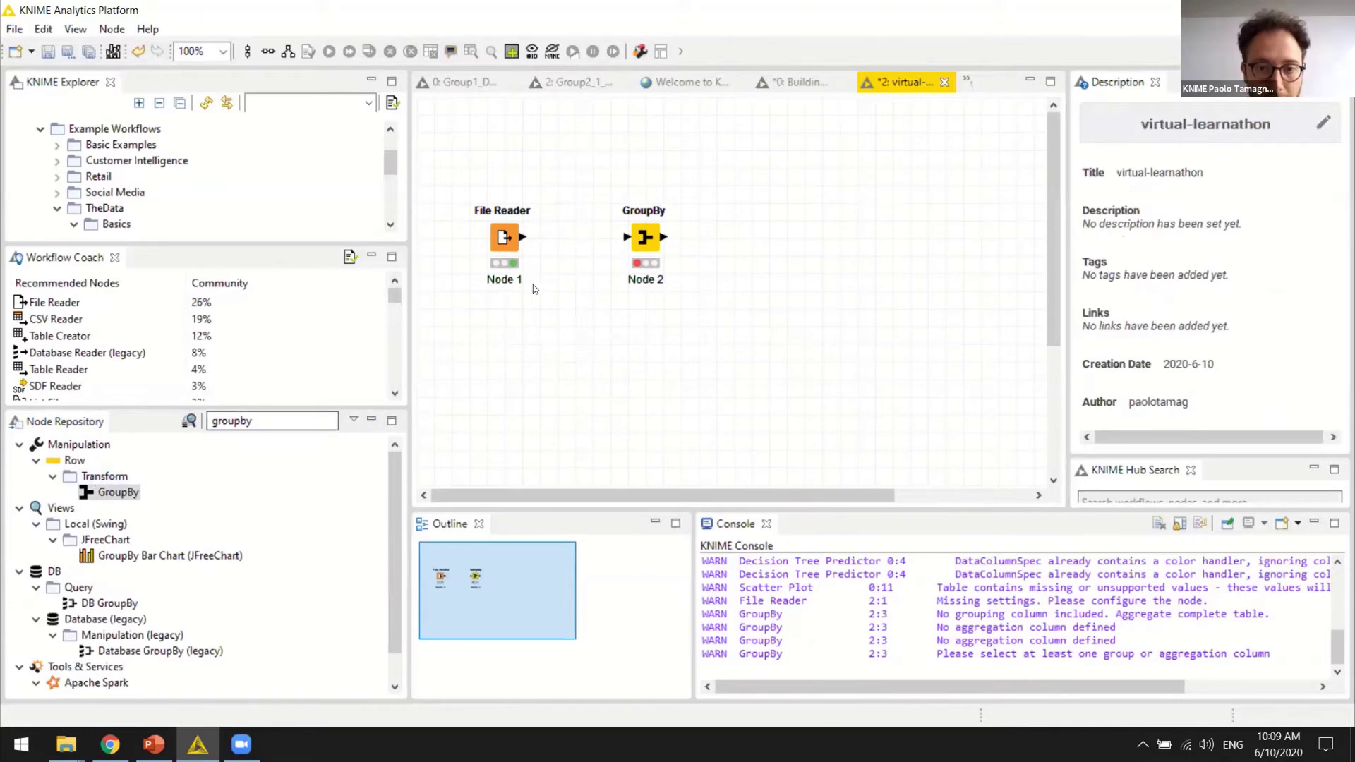
- Connect the File Reader's output to the GroupBy node and move it closer
{"action": "left_click_drag", "start_coordinate": [523, 237], "coordinate": [638, 238]}
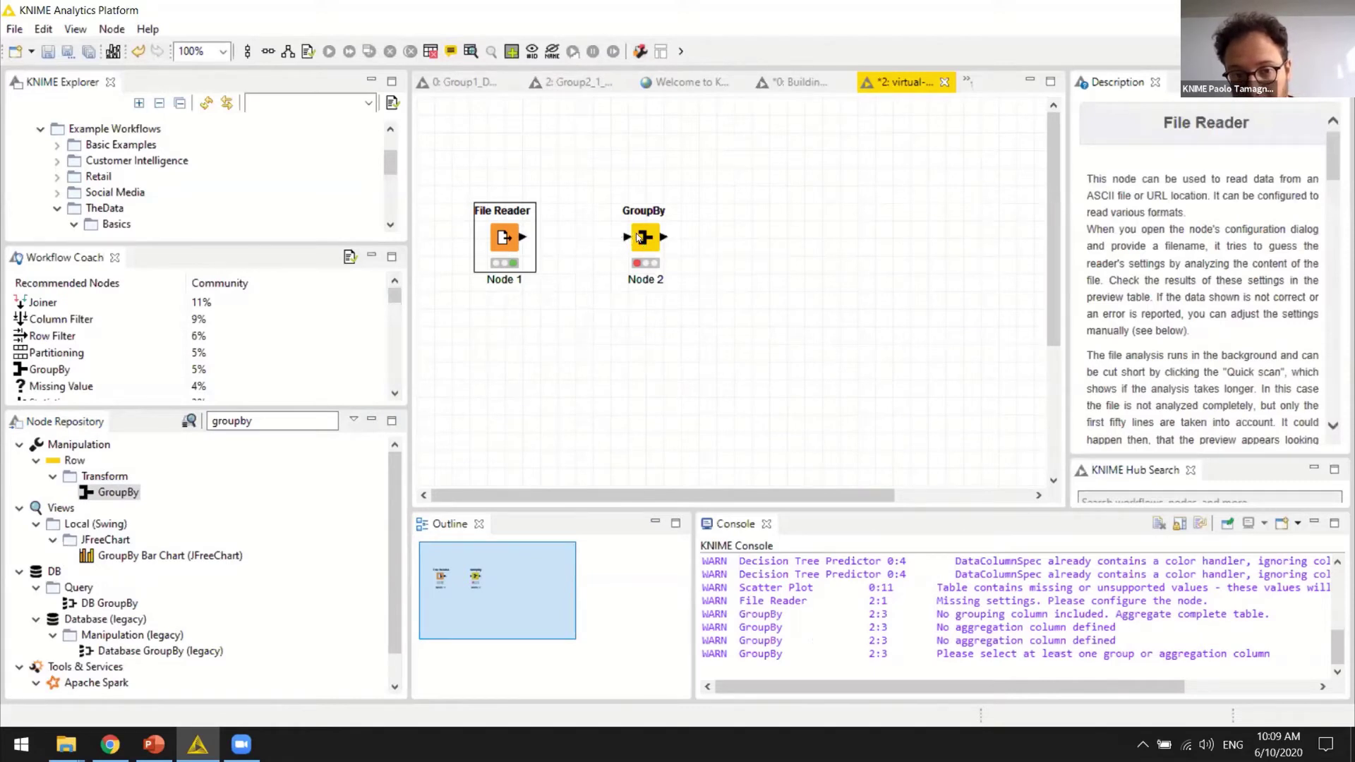
{"action": "left_click", "coordinate": [612, 392]}
{"action": "left_click_drag", "start_coordinate": [636, 255], "coordinate": [584, 256]}
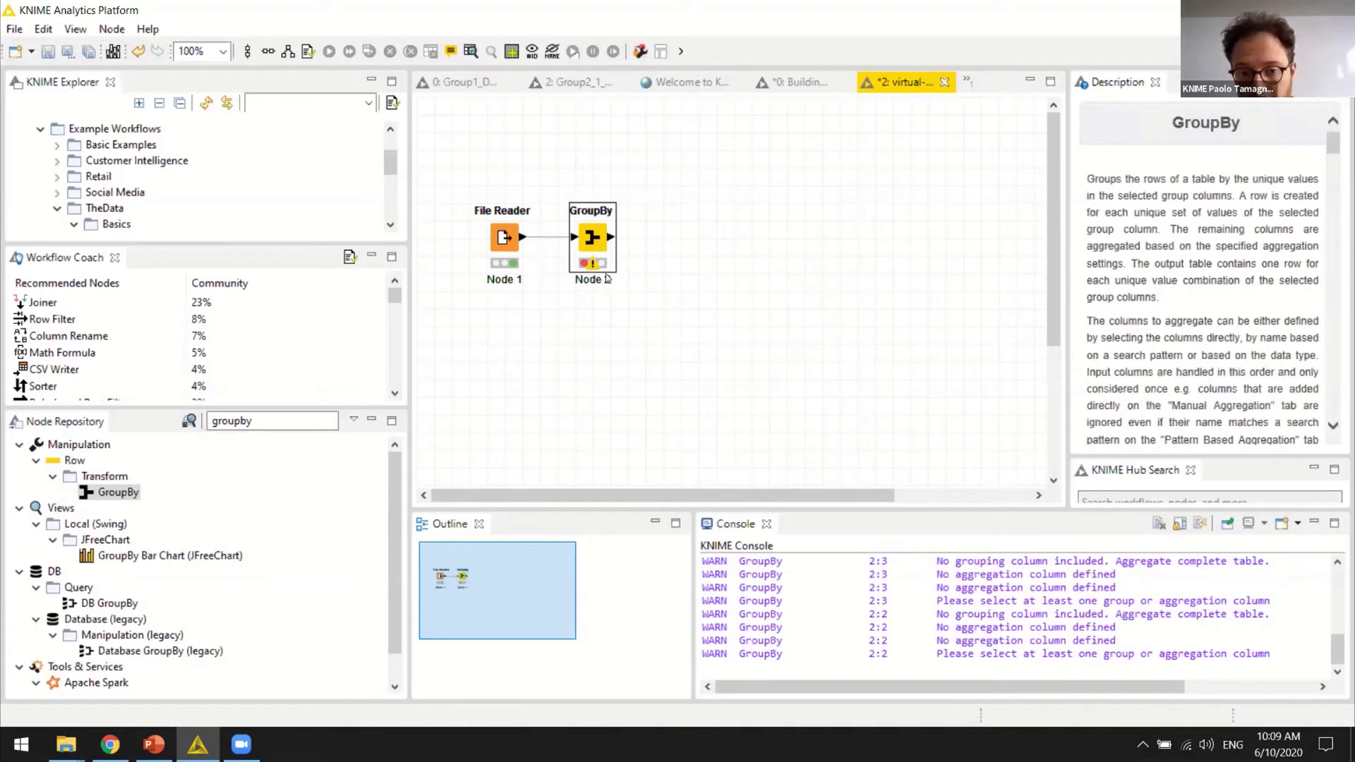
{"action": "left_click", "coordinate": [600, 318]}
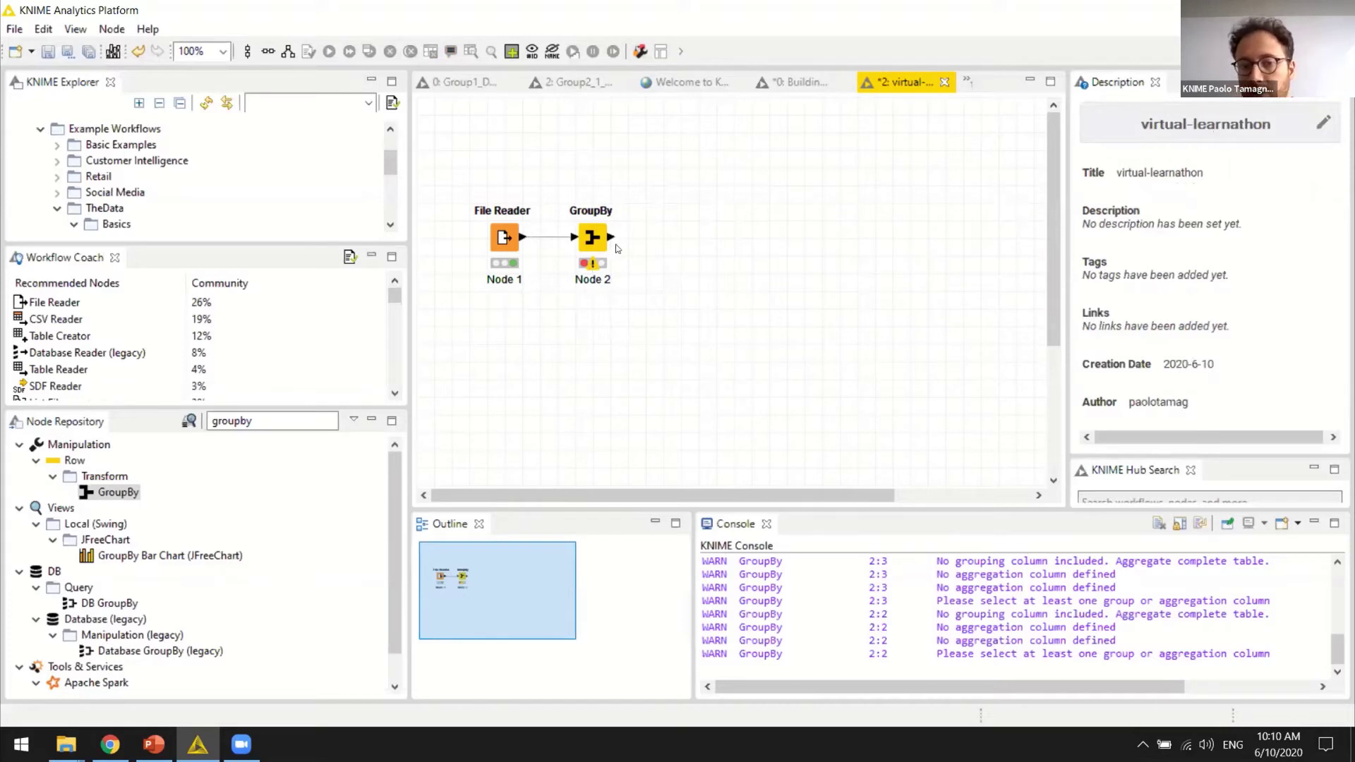
- Configure GroupBy to group by workclass, aggregate age by Mean, and enable hiliting
{"action": "left_click", "coordinate": [590, 239]}
{"action": "right_click", "coordinate": [590, 239]}
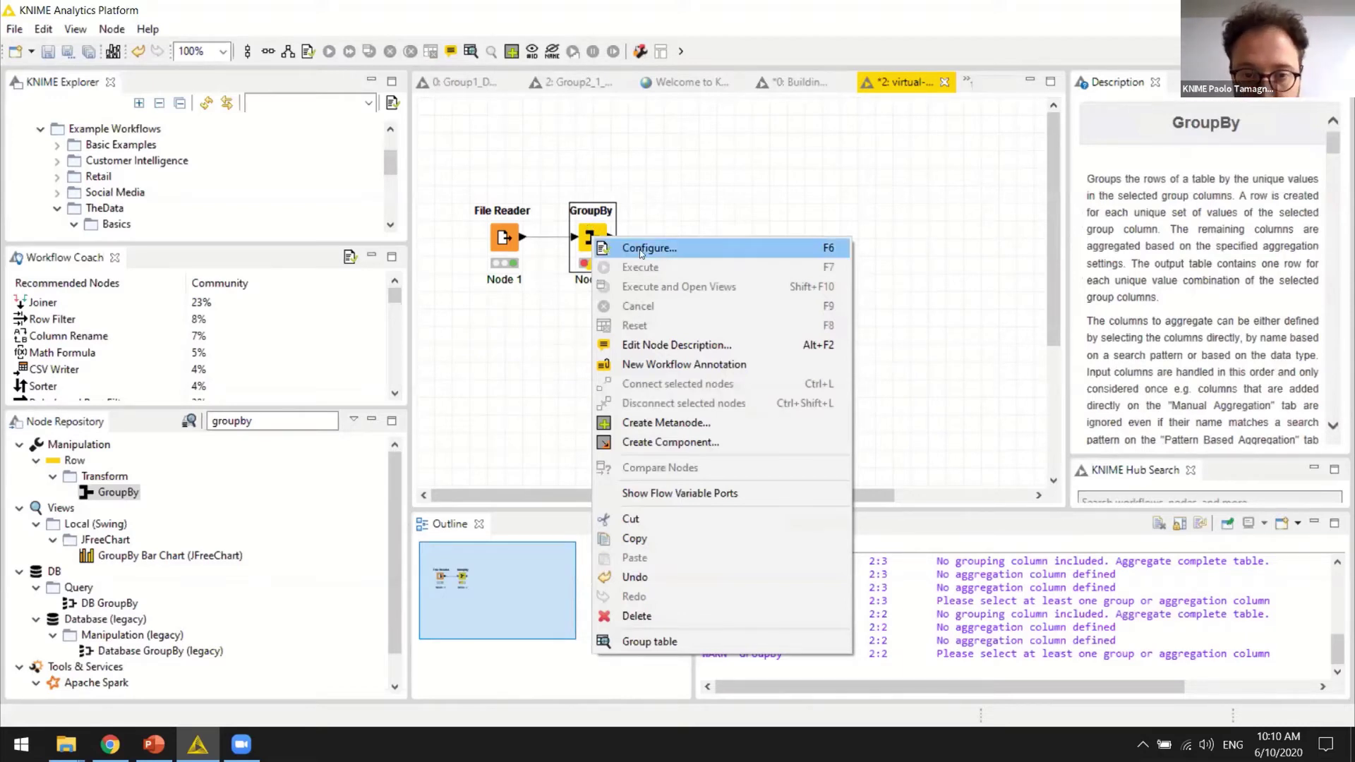
{"action": "left_click", "coordinate": [677, 246]}
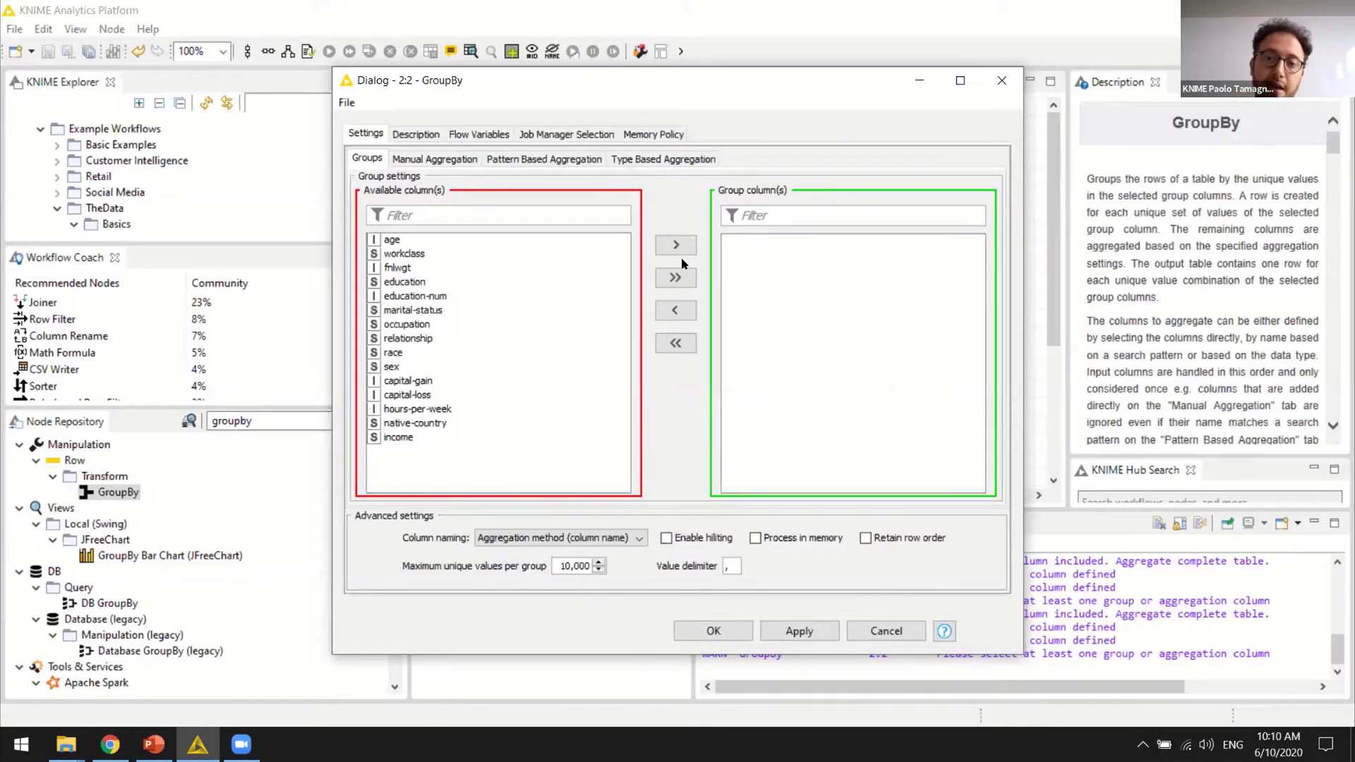
{"action": "double_click", "coordinate": [398, 255]}
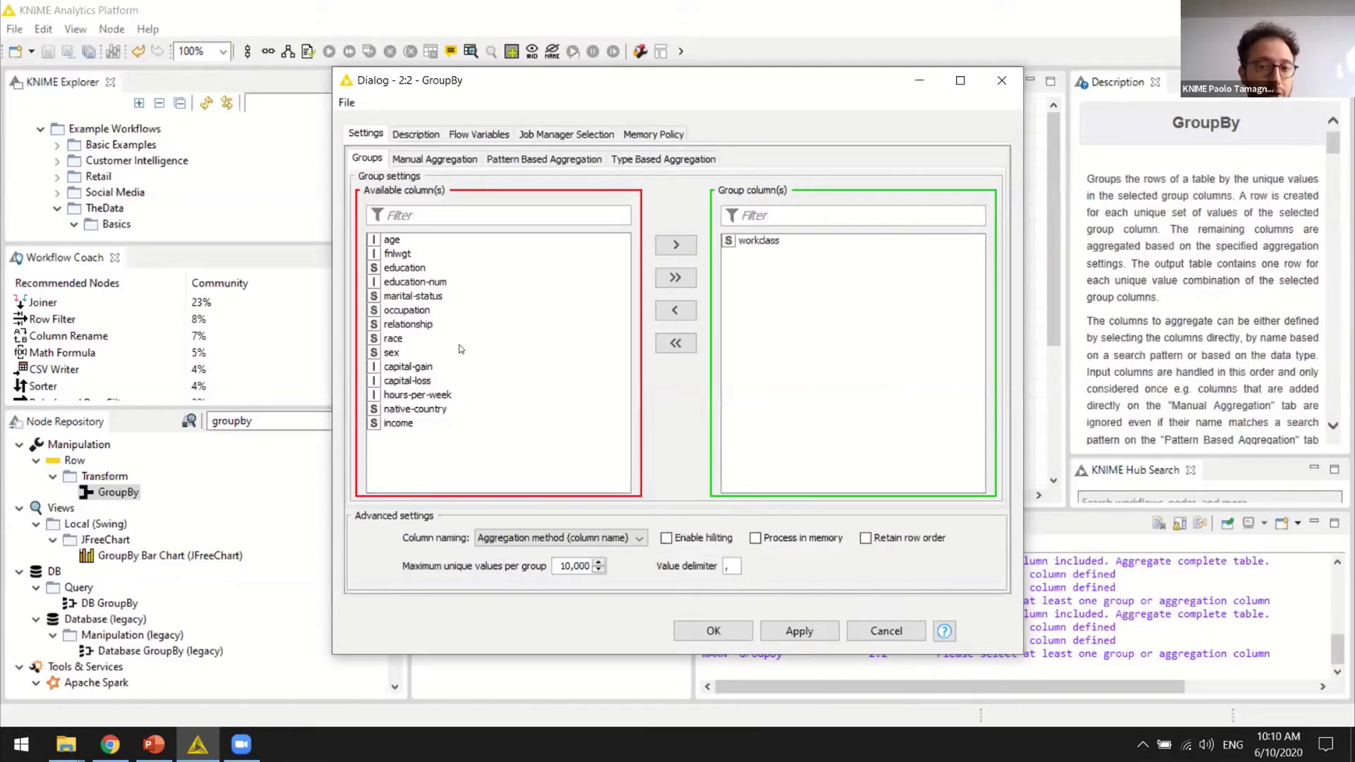
{"action": "left_click", "coordinate": [433, 152]}
{"action": "double_click", "coordinate": [391, 210]}
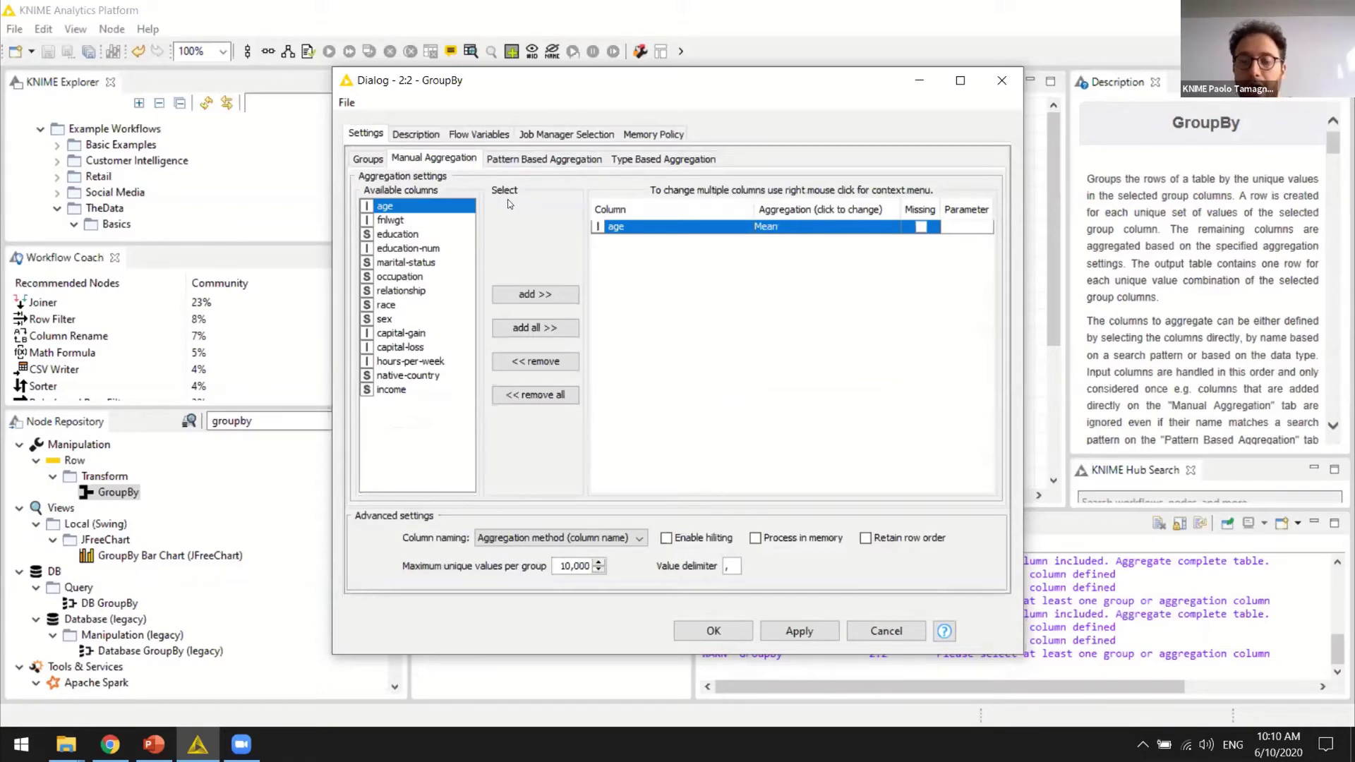
{"action": "left_click", "coordinate": [688, 539]}
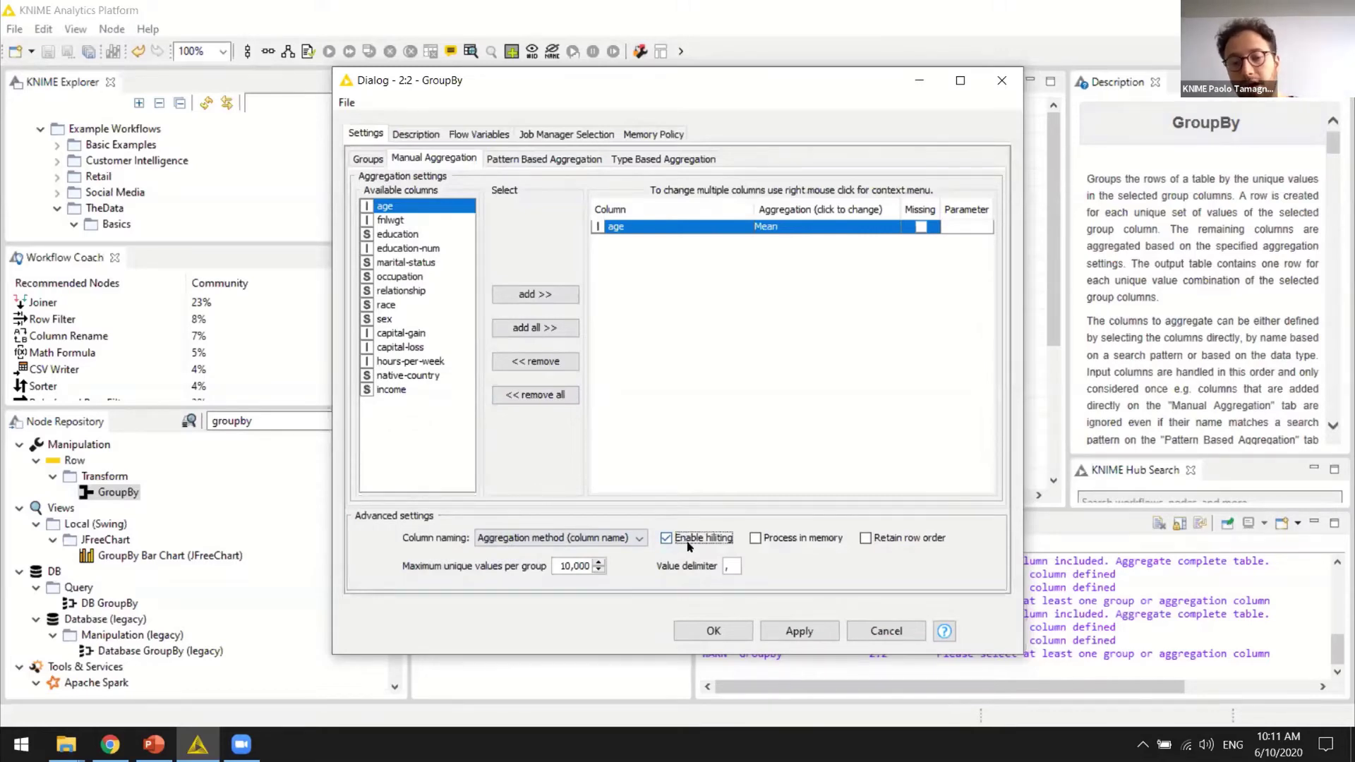
{"action": "left_click", "coordinate": [711, 630]}
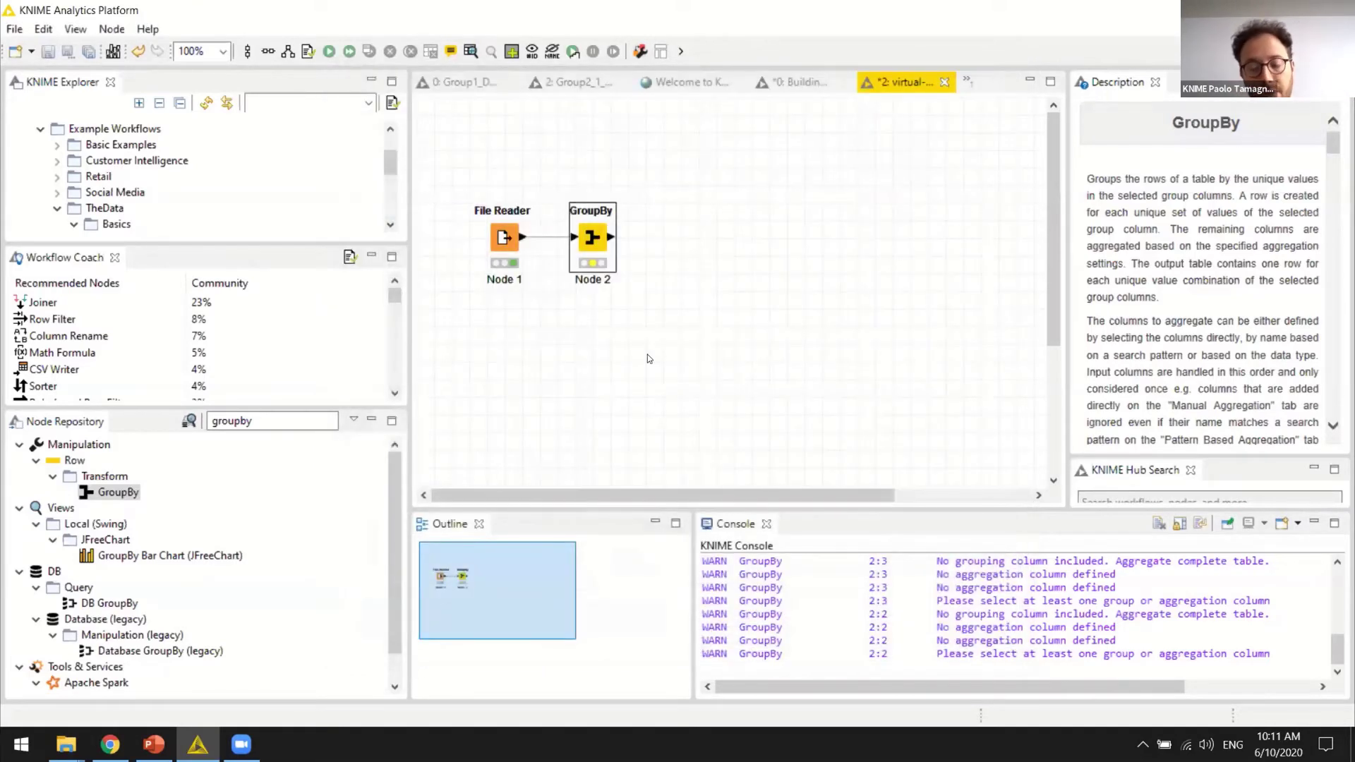
- Execute GroupBy, show its group table, and widen the workclass and Mean(age) columns
{"action": "right_click", "coordinate": [603, 242]}
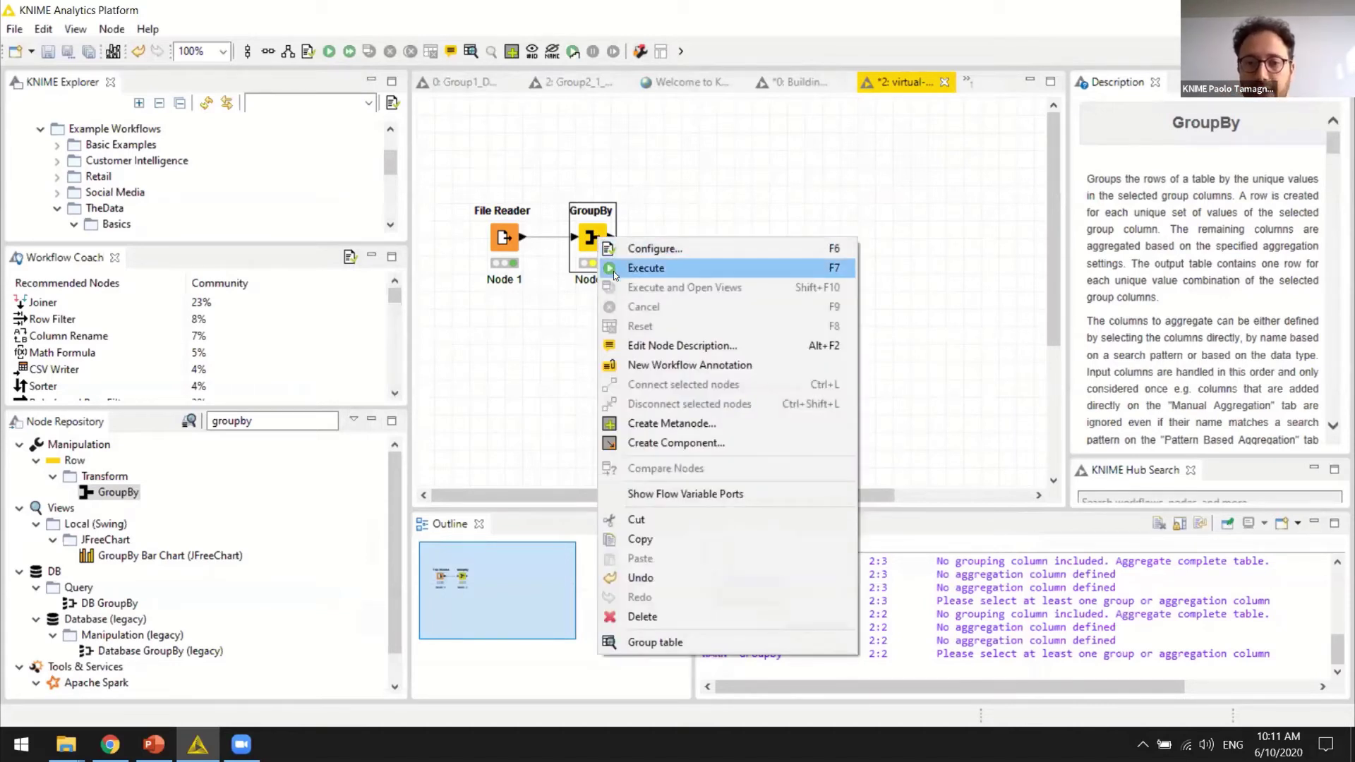
{"action": "left_click", "coordinate": [644, 268]}
{"action": "right_click", "coordinate": [601, 240]}
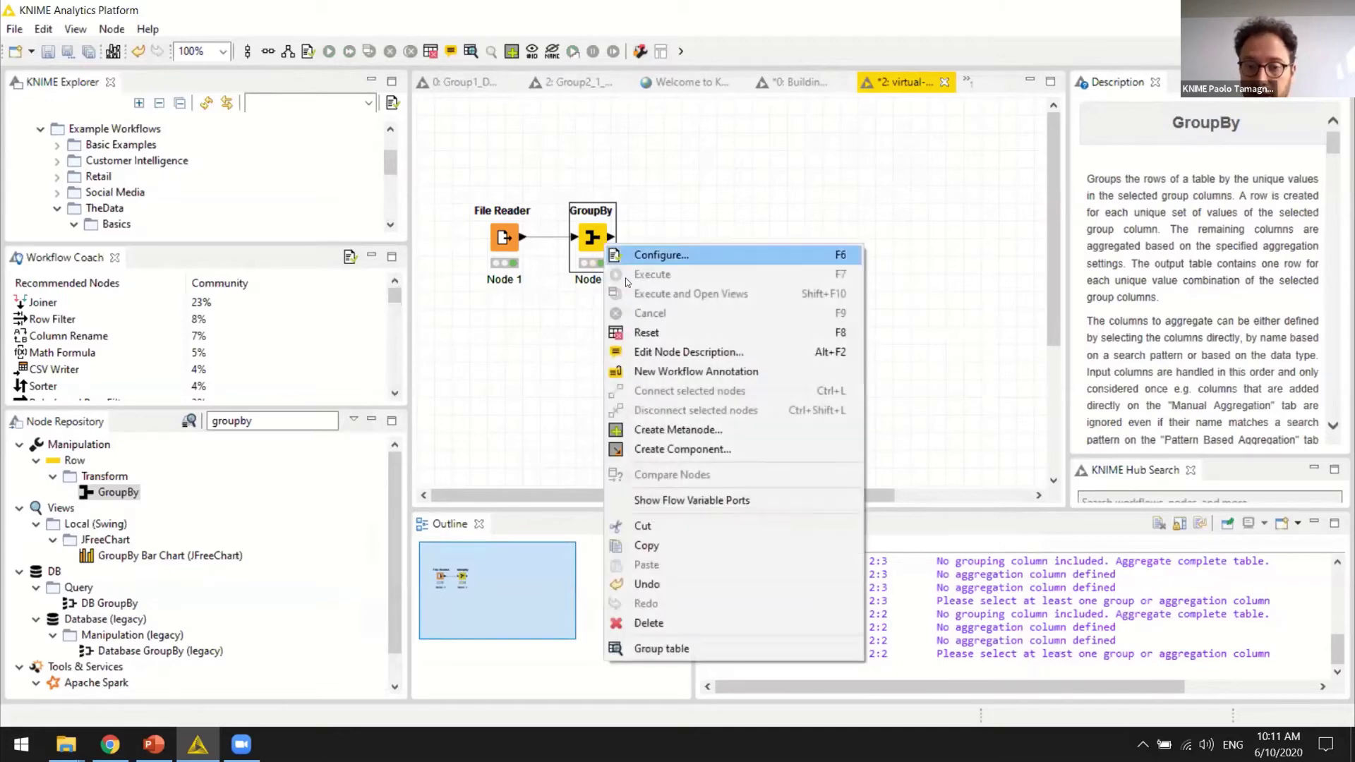
{"action": "left_click", "coordinate": [715, 644]}
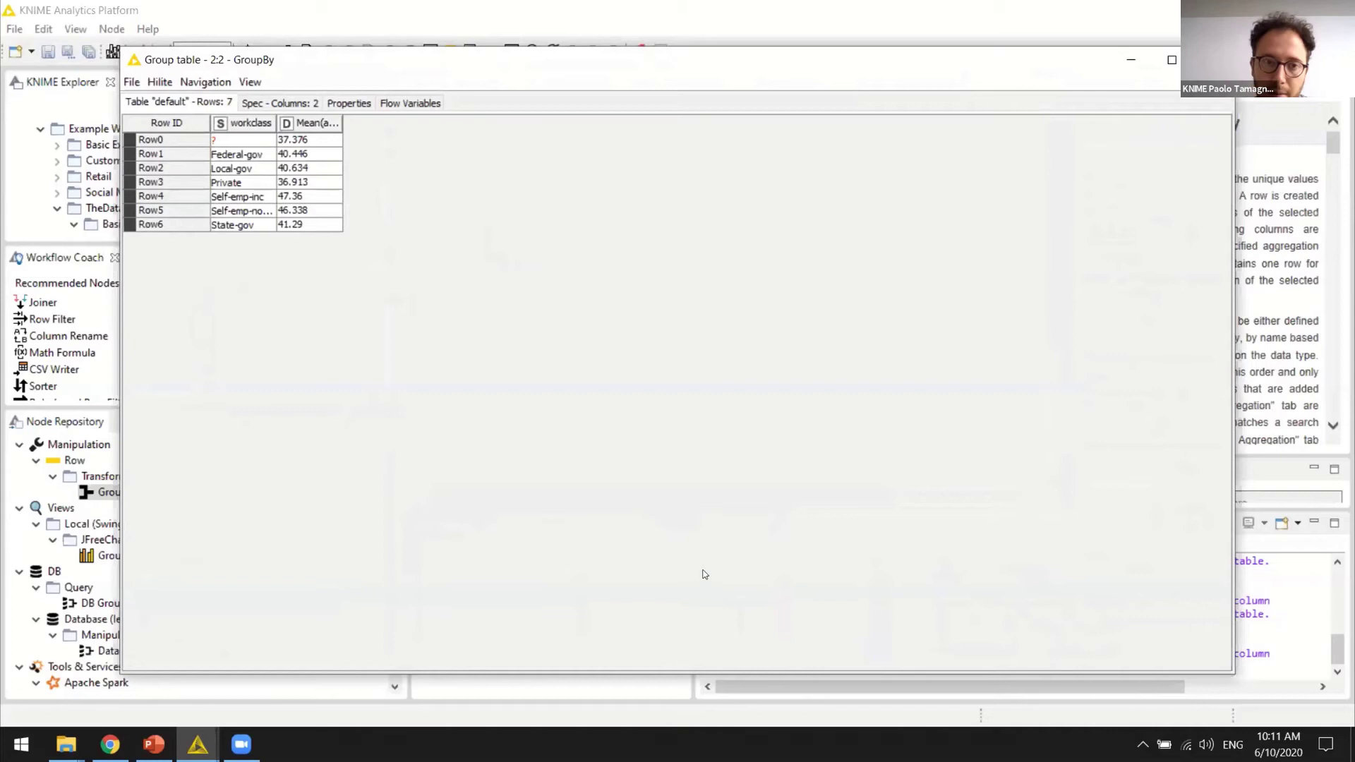
{"action": "scroll", "coordinate": [704, 574], "scroll_direction": "up", "scroll_amount": 8}
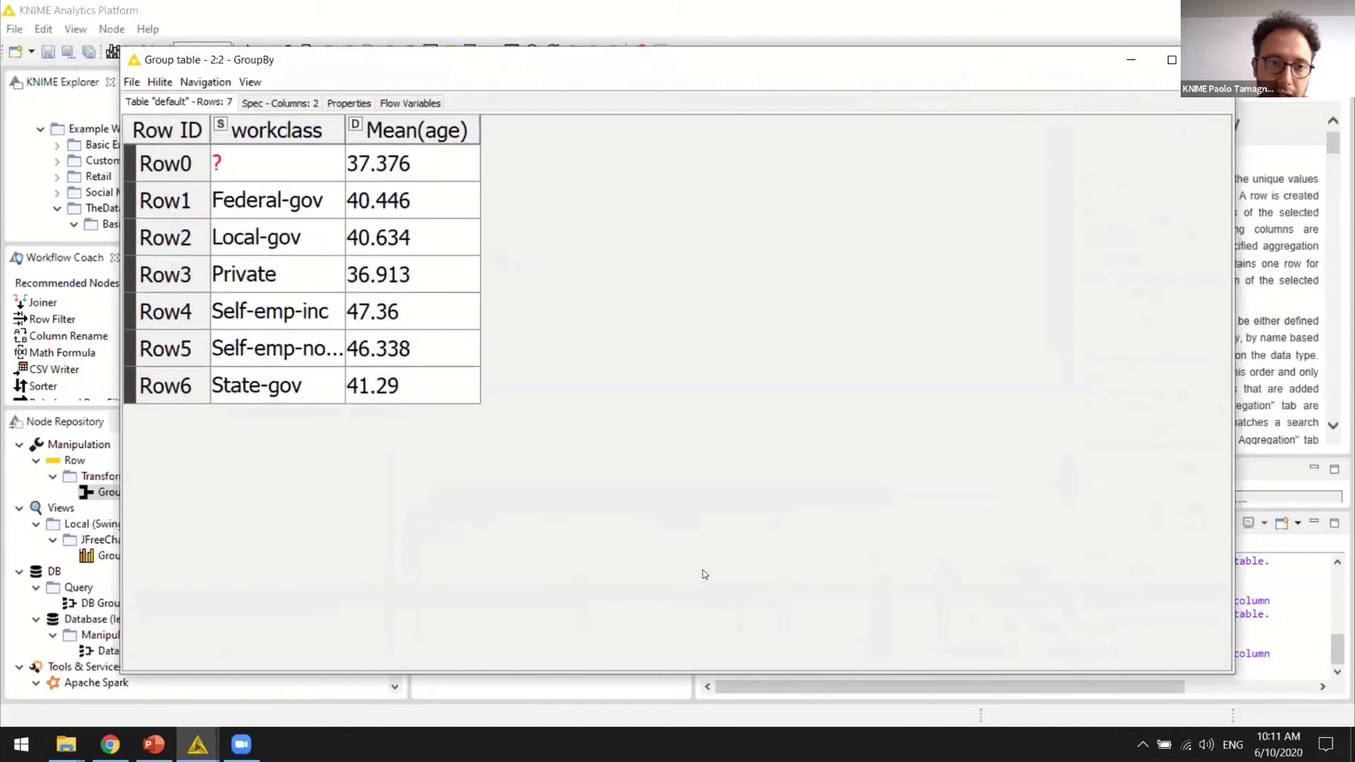
{"action": "scroll", "coordinate": [703, 575], "scroll_direction": "up", "scroll_amount": 2}
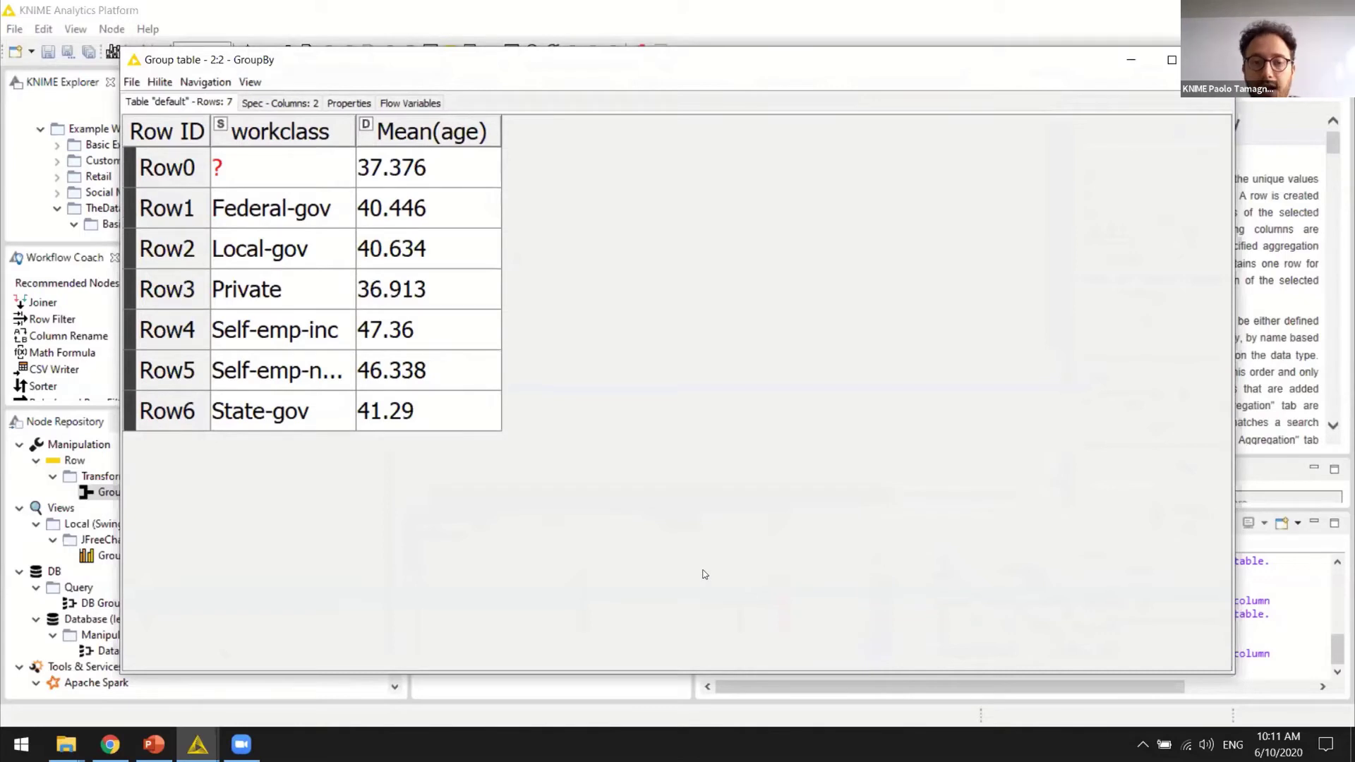
{"action": "left_click_drag", "start_coordinate": [355, 131], "coordinate": [408, 131]}
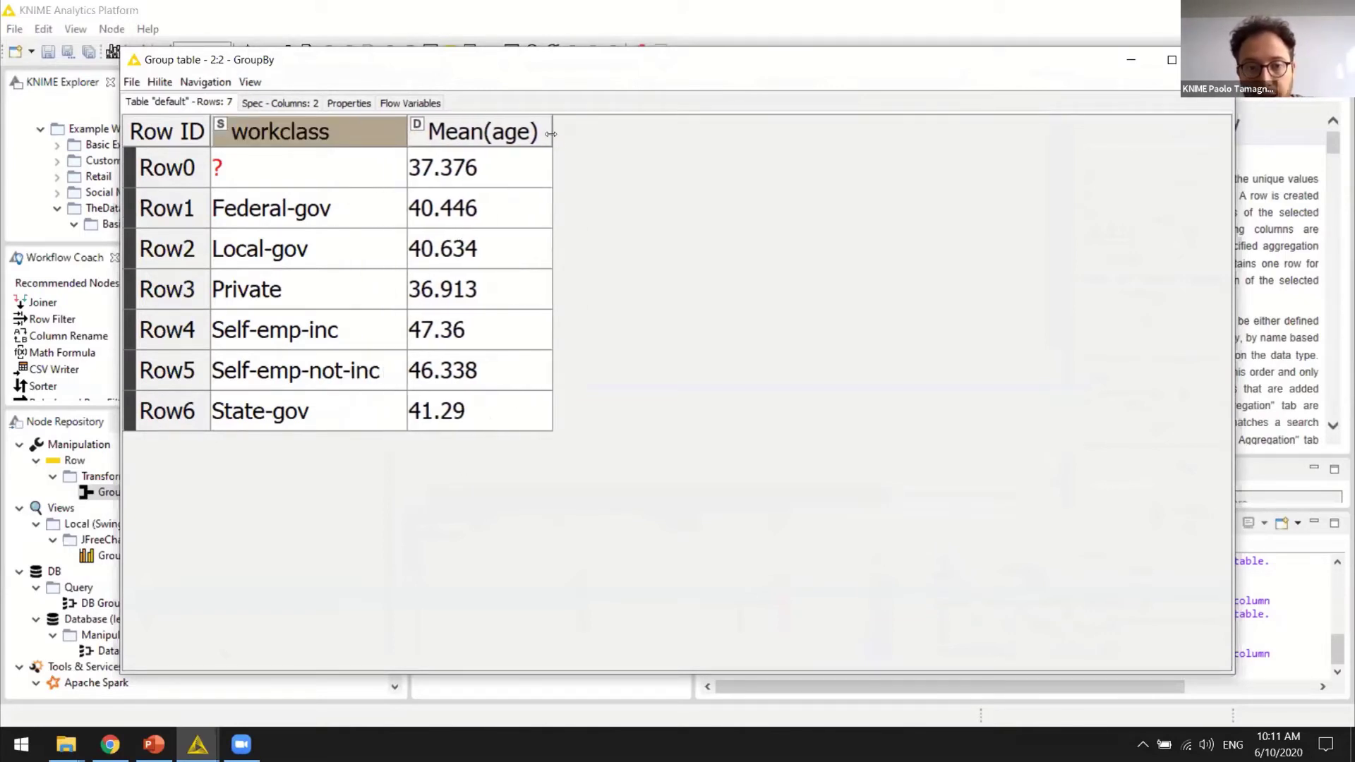
{"action": "left_click_drag", "start_coordinate": [551, 131], "coordinate": [569, 131]}
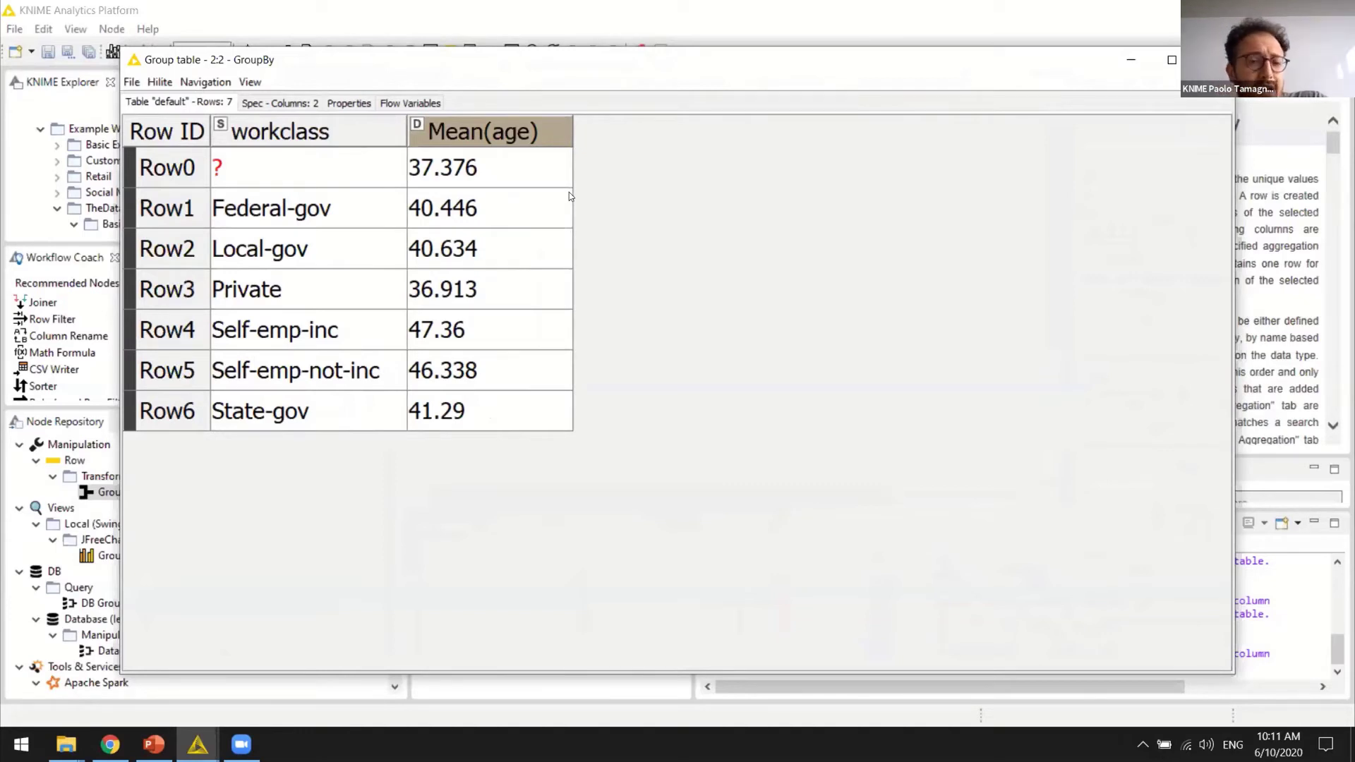
- Review the Federal-gov, Local-gov, Private and Self-emp-inc mean ages, then close the table
{"action": "left_click", "coordinate": [273, 206]}
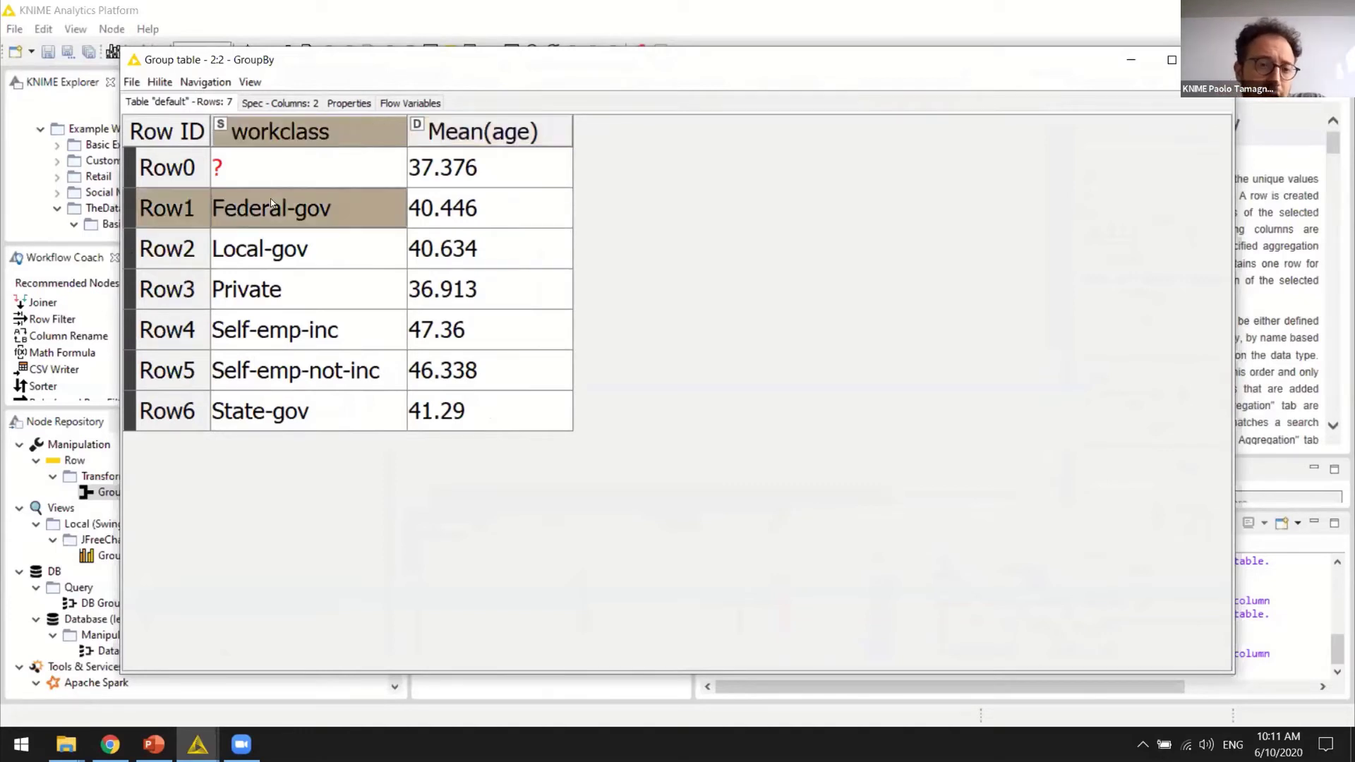
{"action": "left_click", "coordinate": [257, 259]}
{"action": "left_click", "coordinate": [255, 289]}
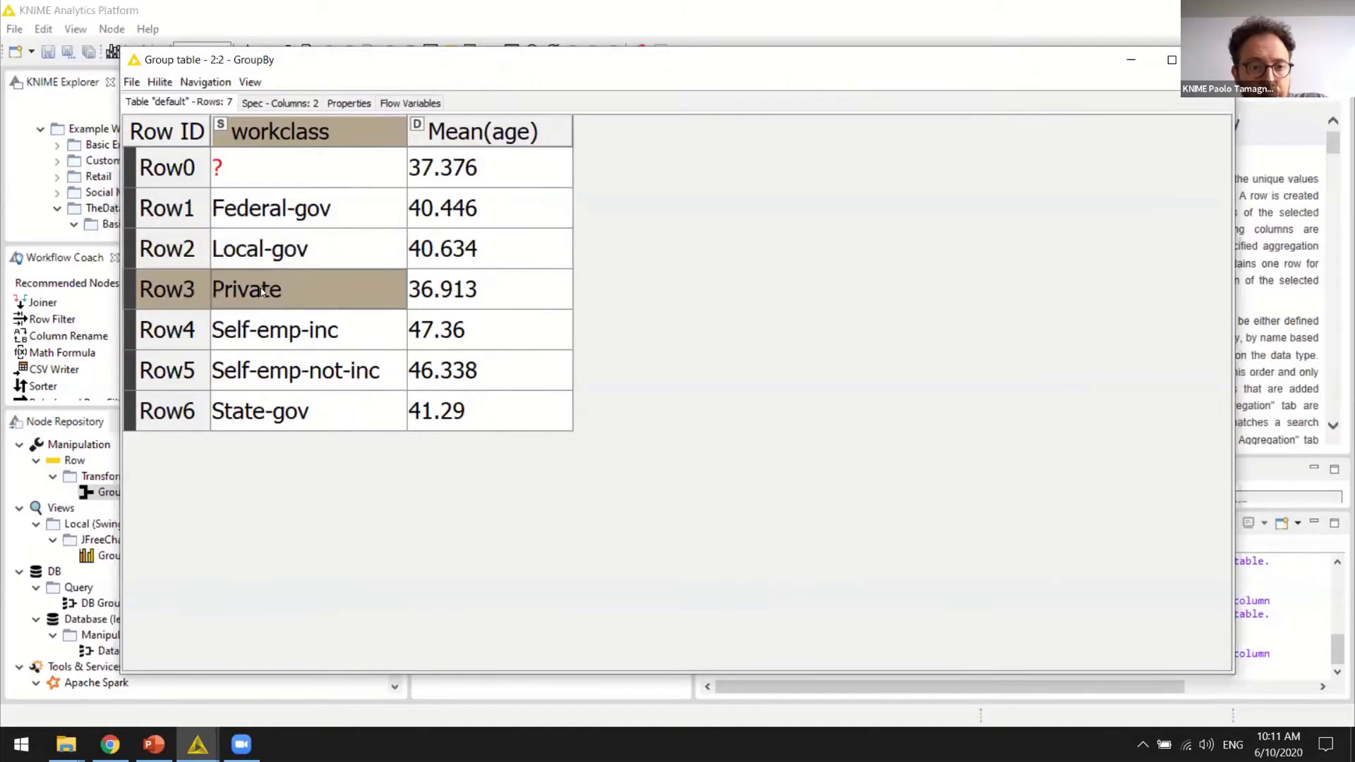
{"action": "left_click", "coordinate": [277, 249]}
{"action": "left_click", "coordinate": [275, 206]}
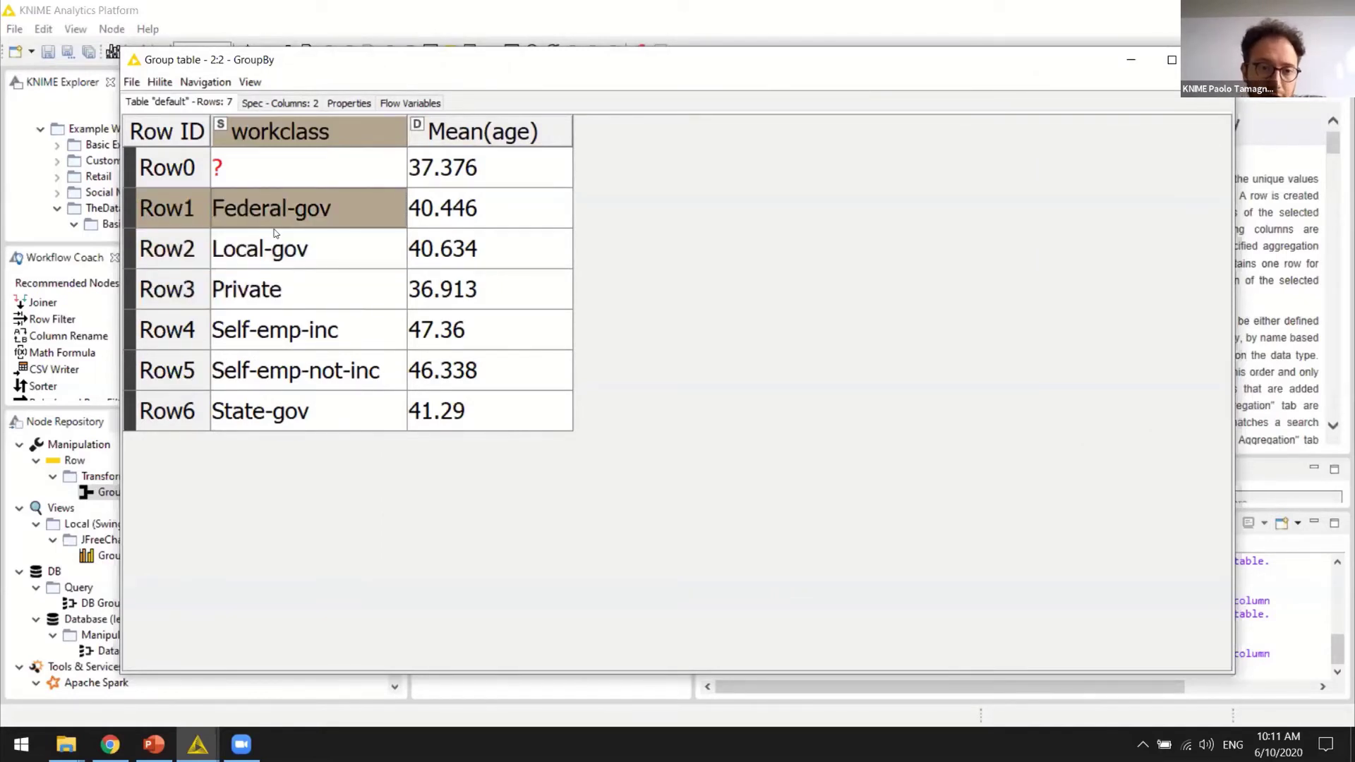
{"action": "left_click", "coordinate": [266, 245]}
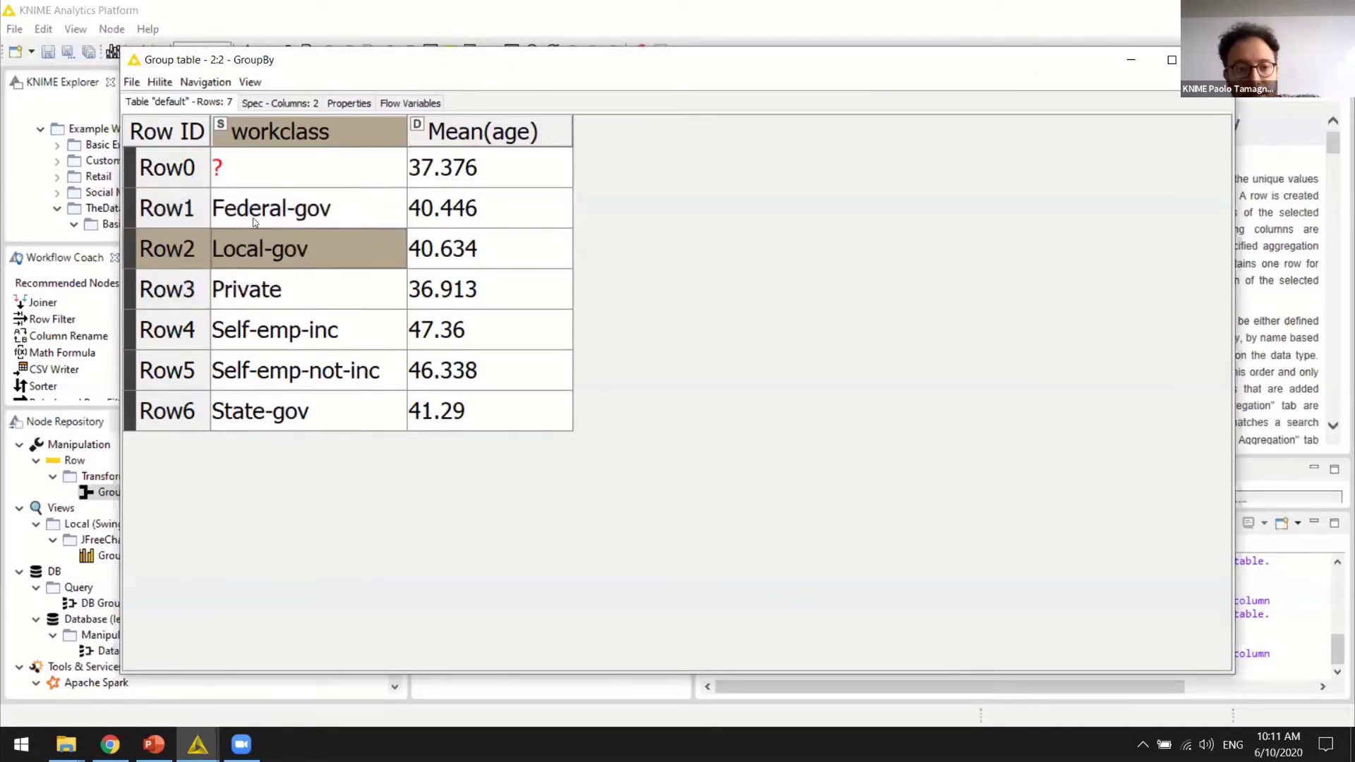
{"action": "left_click", "coordinate": [276, 289]}
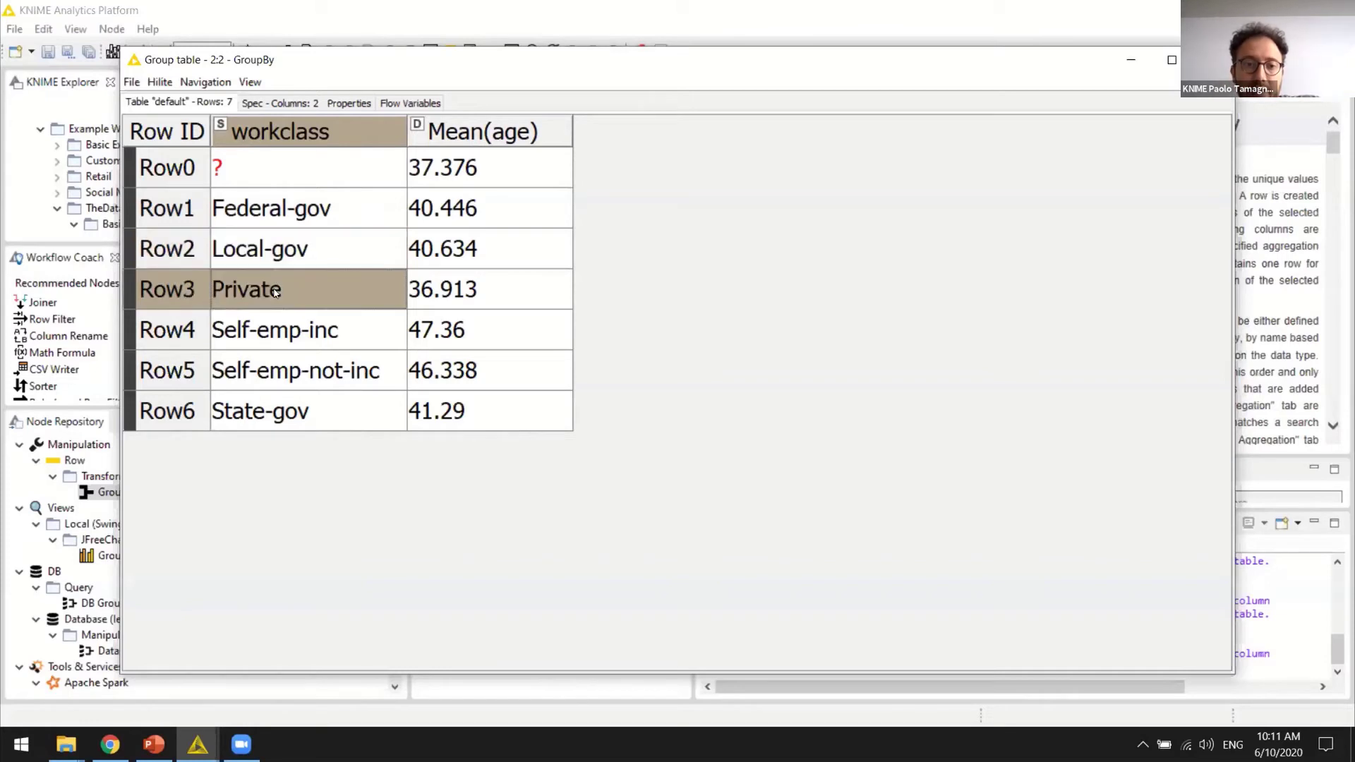
{"action": "left_click", "coordinate": [278, 324]}
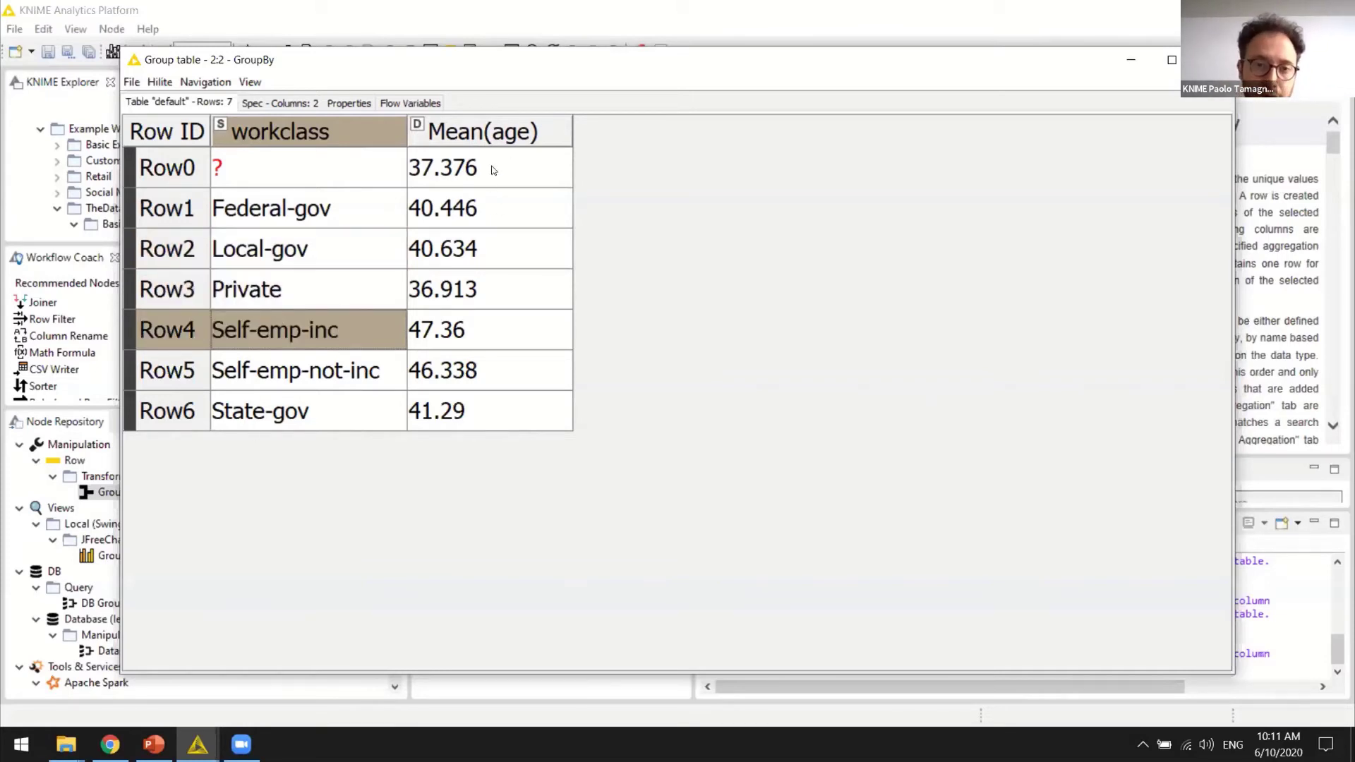
{"action": "left_click", "coordinate": [532, 163]}
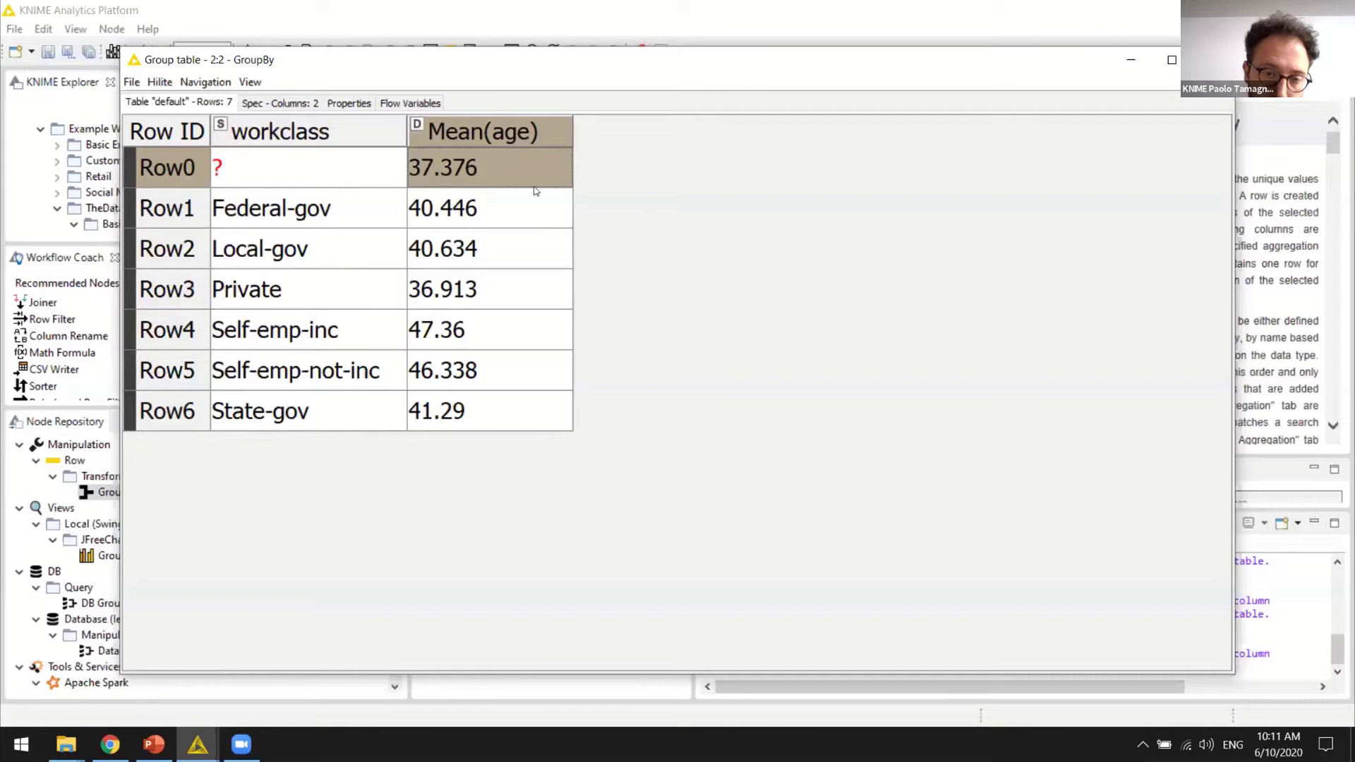
{"action": "left_click_drag", "start_coordinate": [534, 190], "coordinate": [499, 406]}
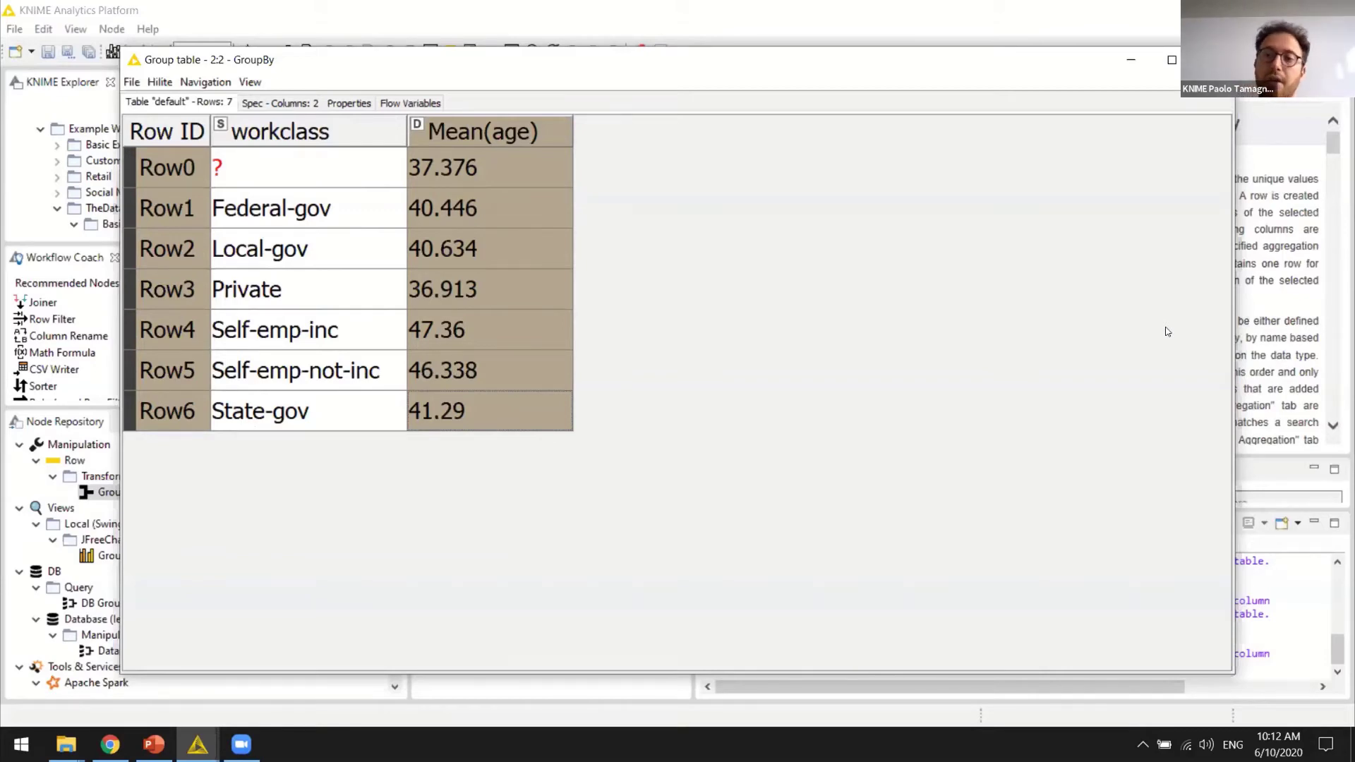
{"action": "left_click", "coordinate": [1212, 59]}
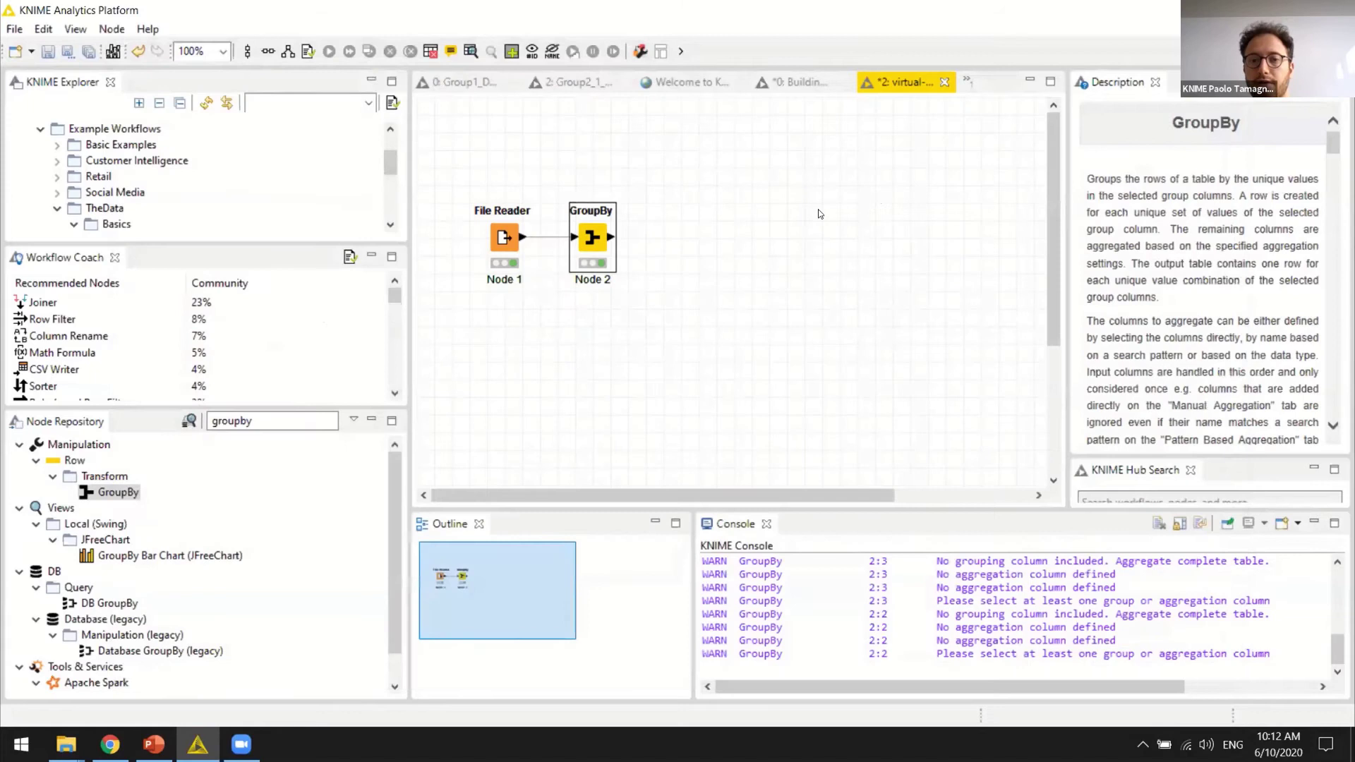
{"action": "left_click", "coordinate": [766, 230]}
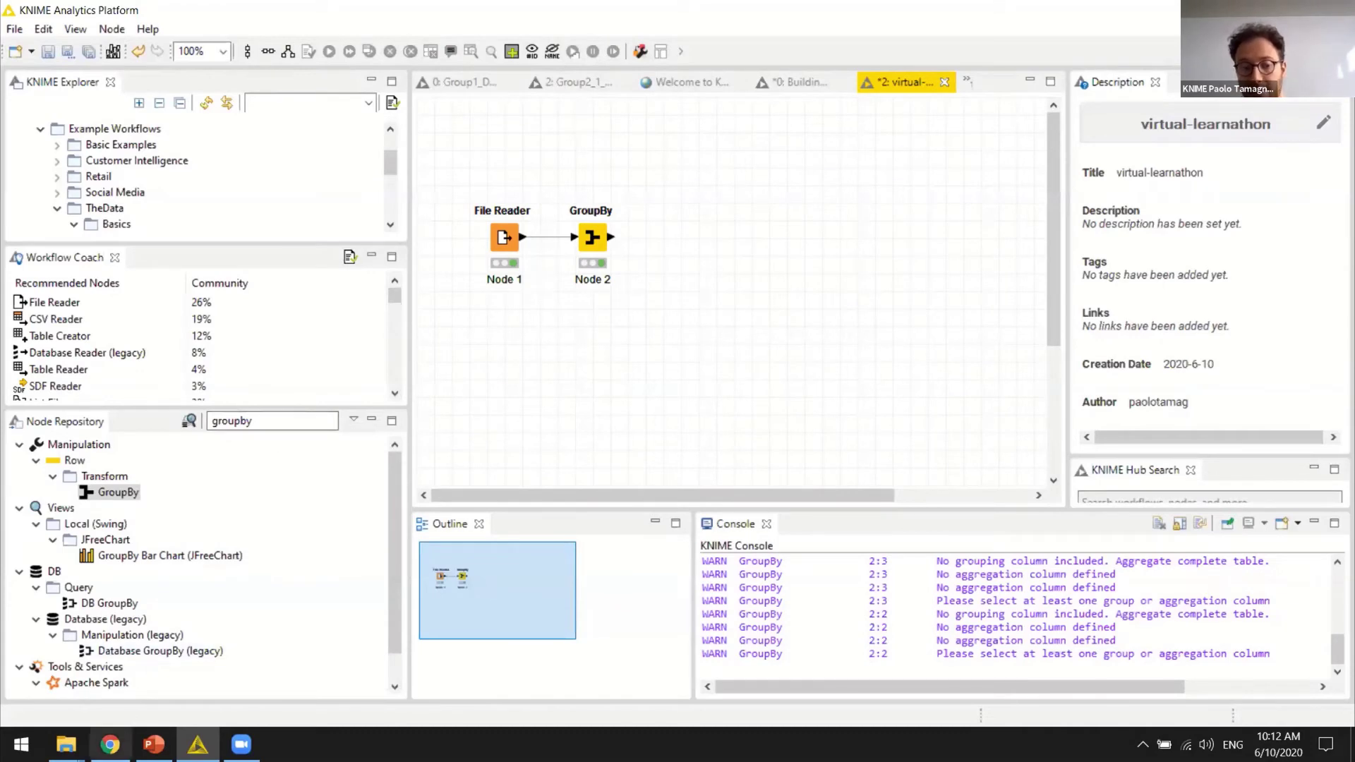
- In a new Chrome tab on hub.knime.com, search 'violin plot' and filter to Nodes
{"action": "left_click", "coordinate": [110, 745]}
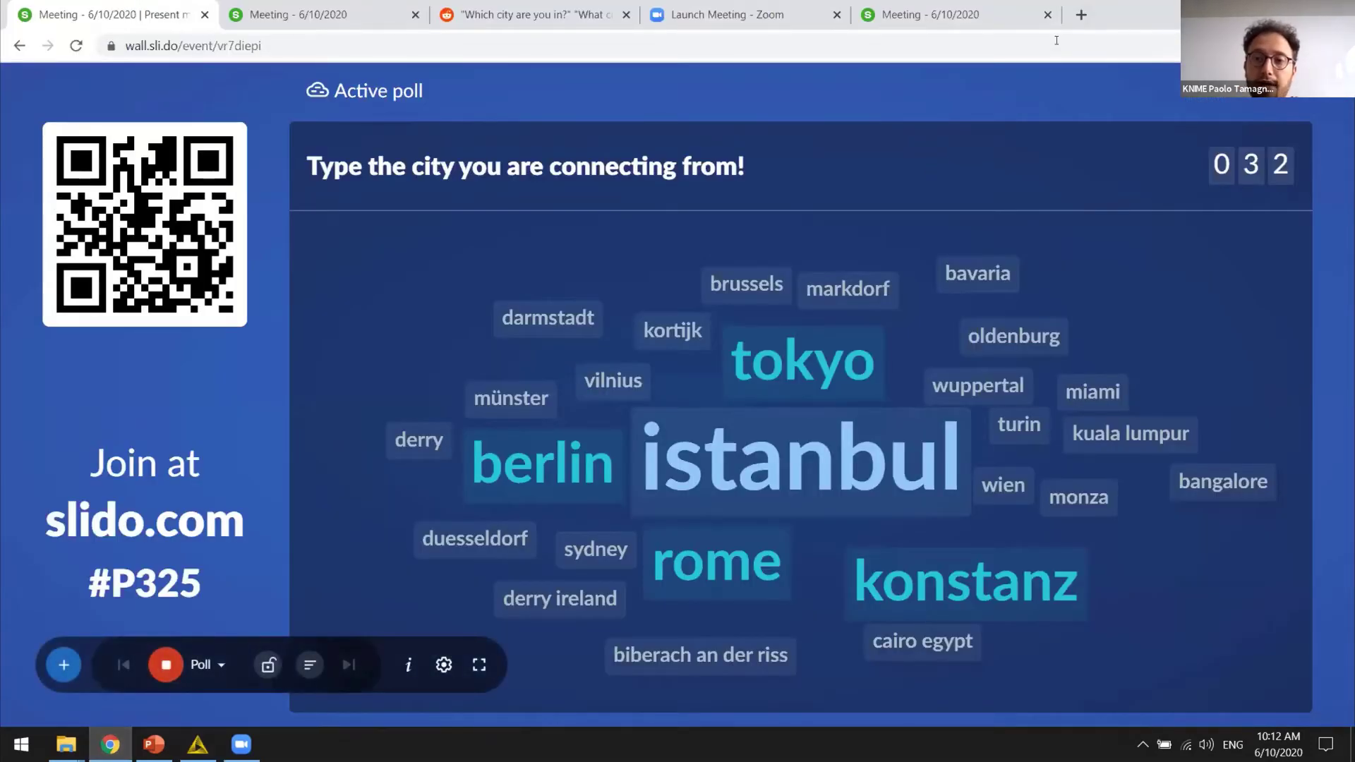
{"action": "key", "text": "ctrl+t"}
{"action": "type", "text": "hub.knime.com"}
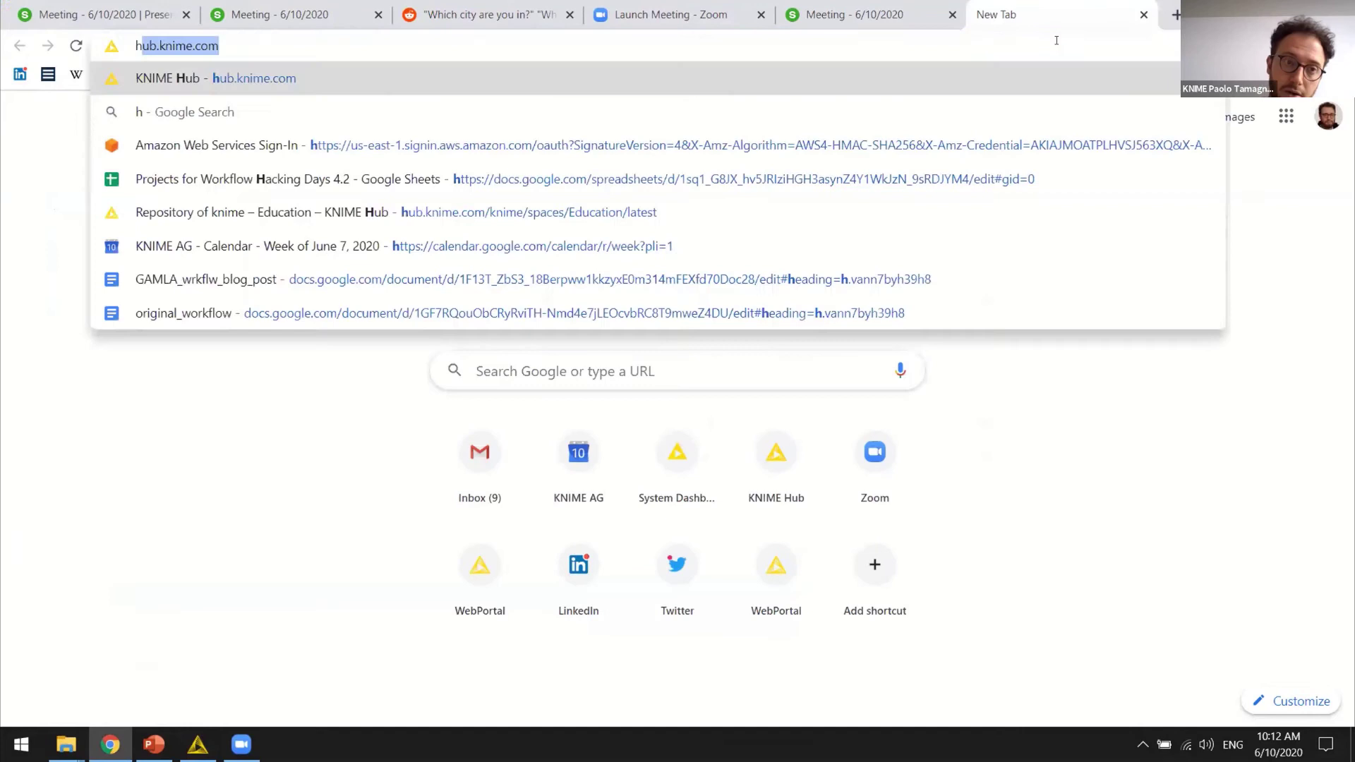
{"action": "key", "text": "Return"}
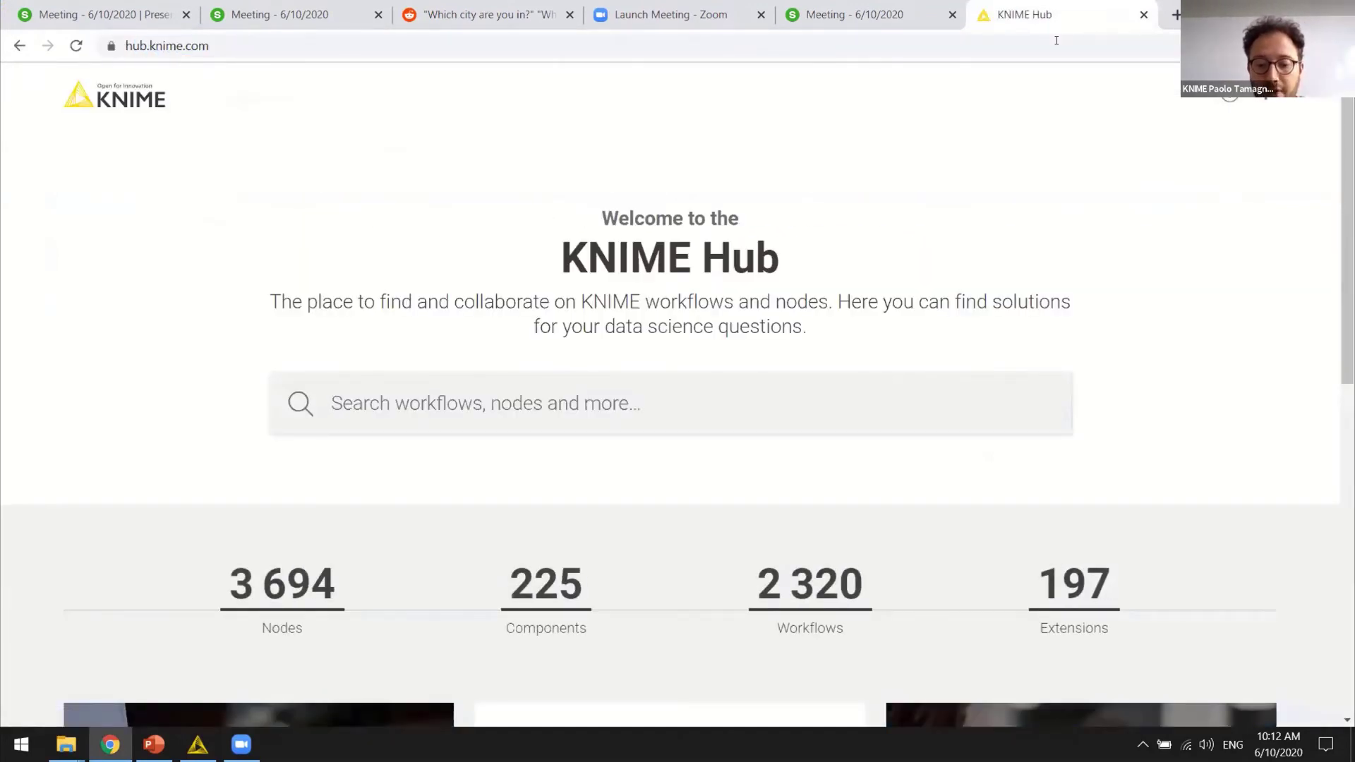
{"action": "type", "text": "vi"}
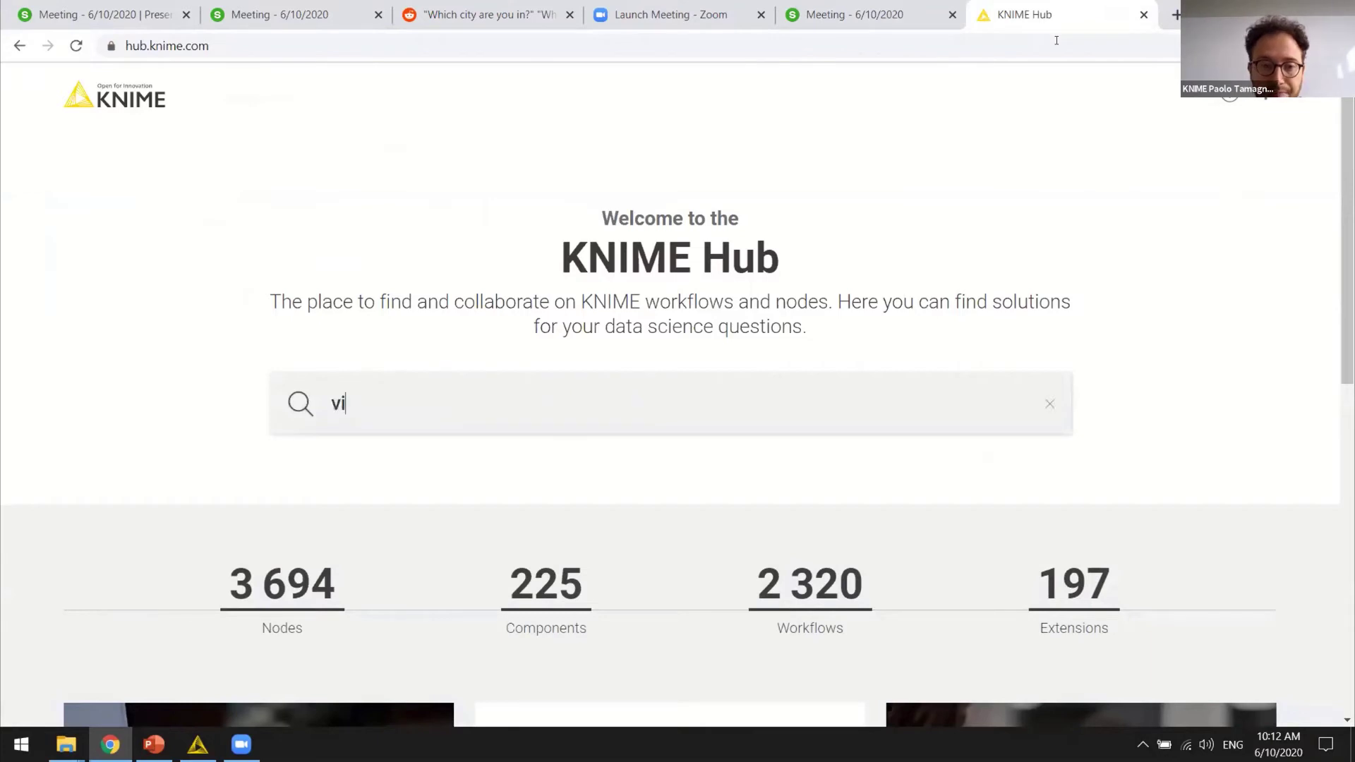
{"action": "type", "text": "olin plot"}
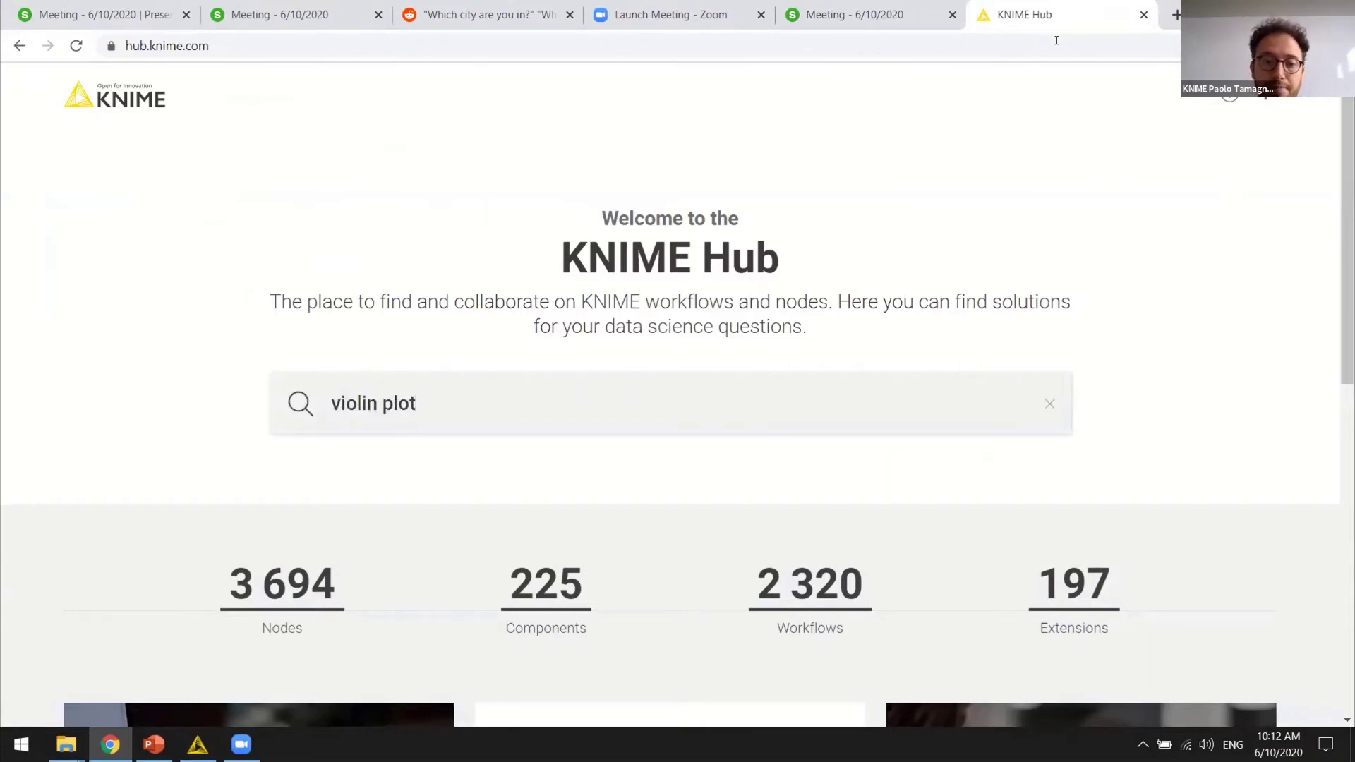
{"action": "key", "text": "Return"}
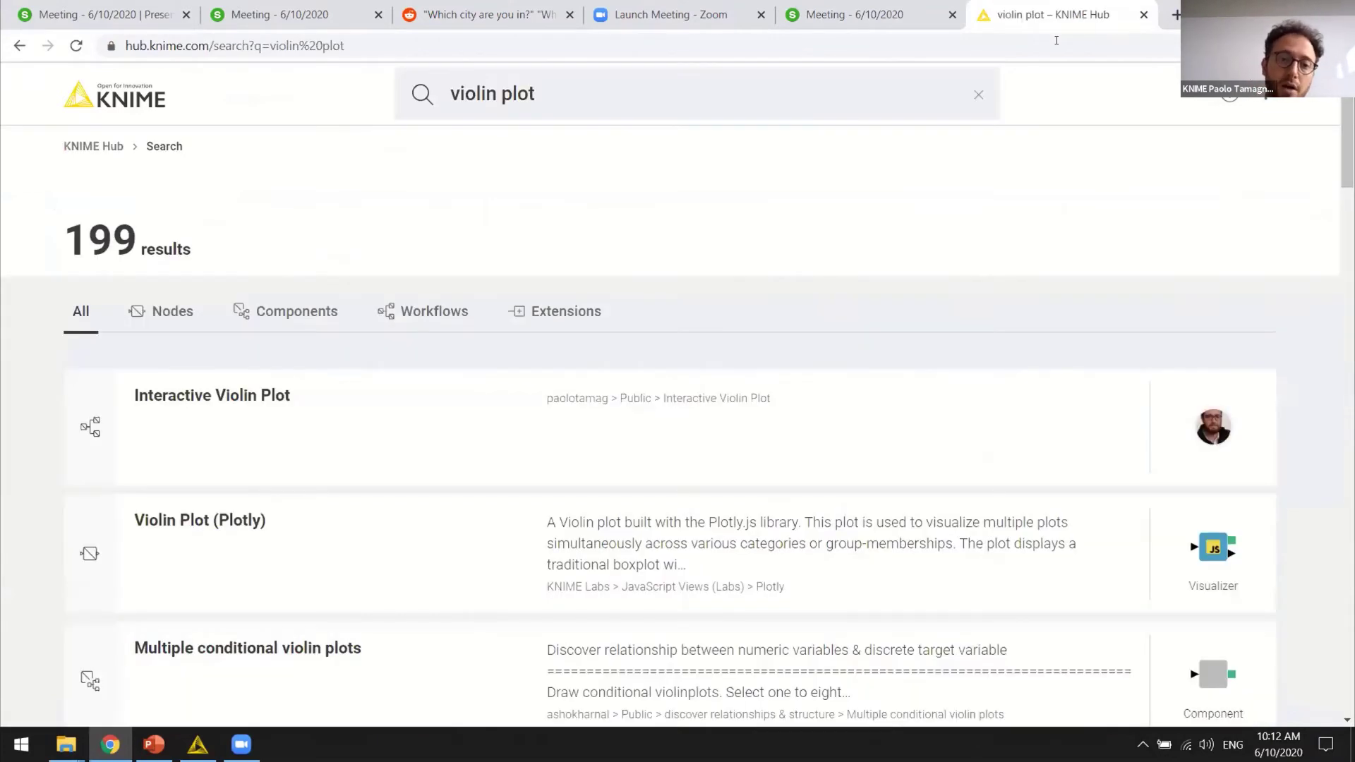
{"action": "left_click", "coordinate": [167, 312]}
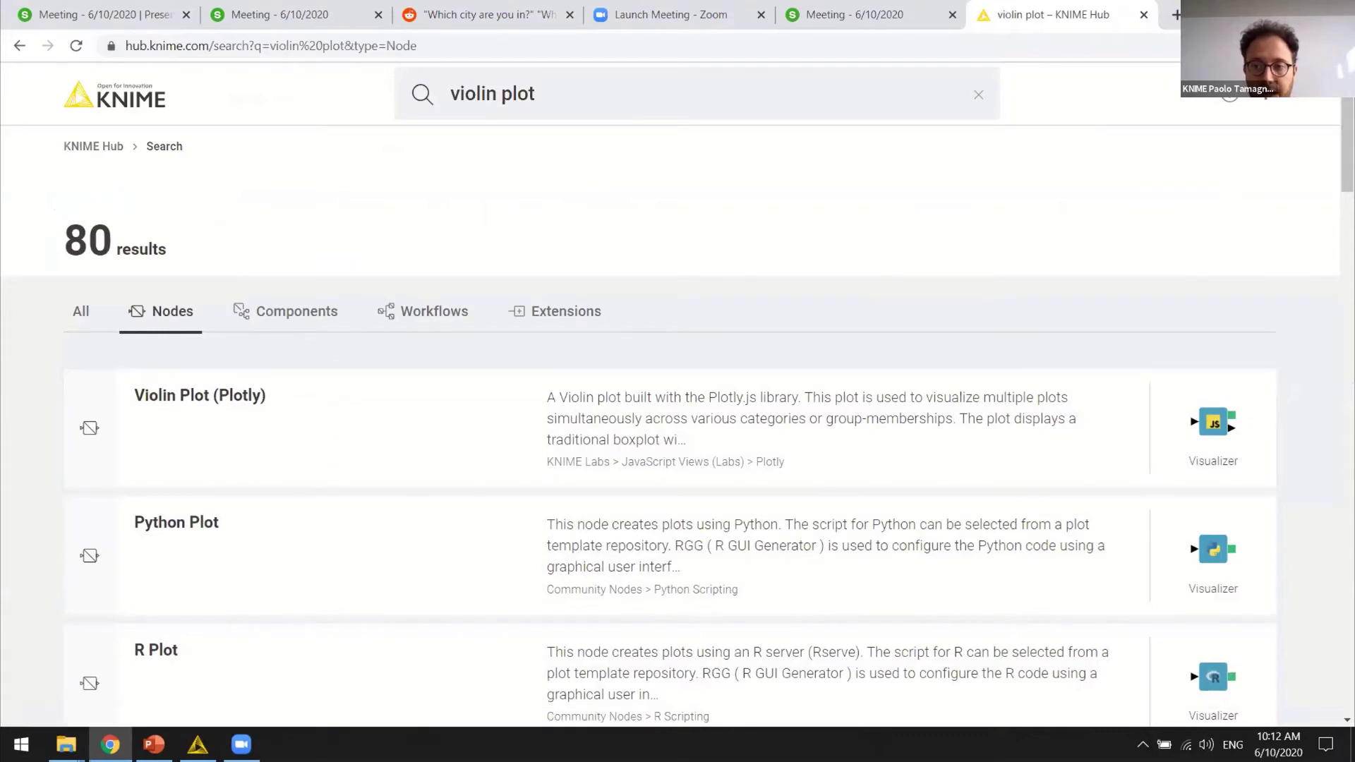
- Drag Violin Plot (Plotly) from the Hub onto the canvas and place it below GroupBy
{"action": "key", "text": "super+Down"}
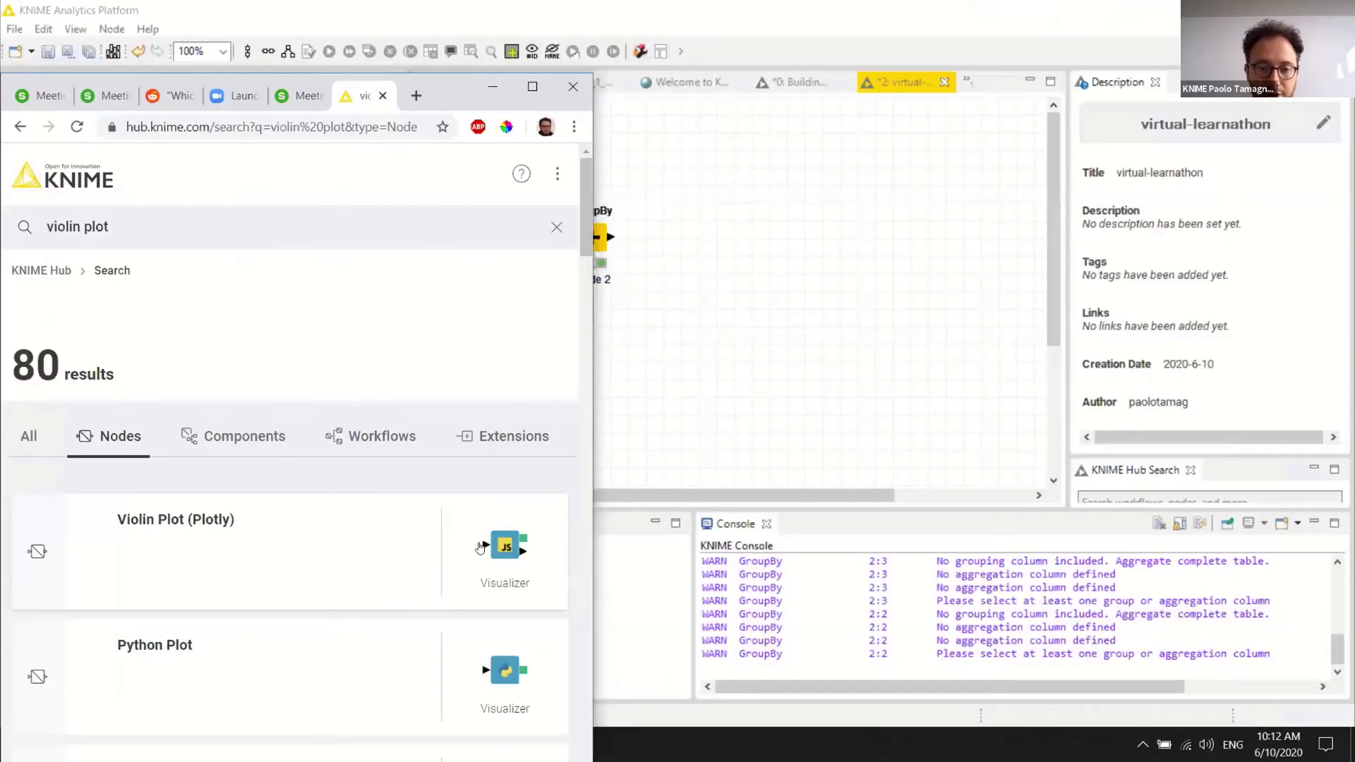
{"action": "left_click_drag", "start_coordinate": [504, 550], "coordinate": [672, 287]}
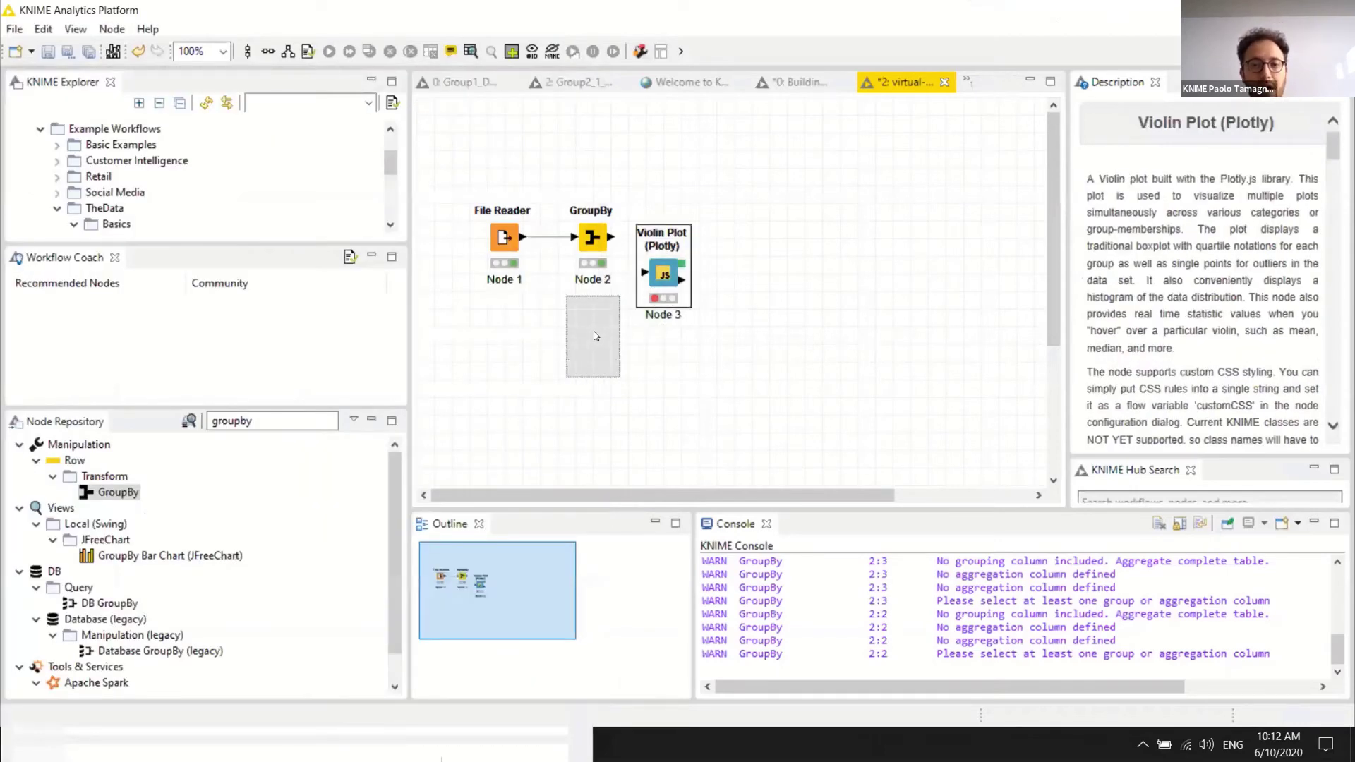
{"action": "left_click_drag", "start_coordinate": [594, 336], "coordinate": [594, 336]}
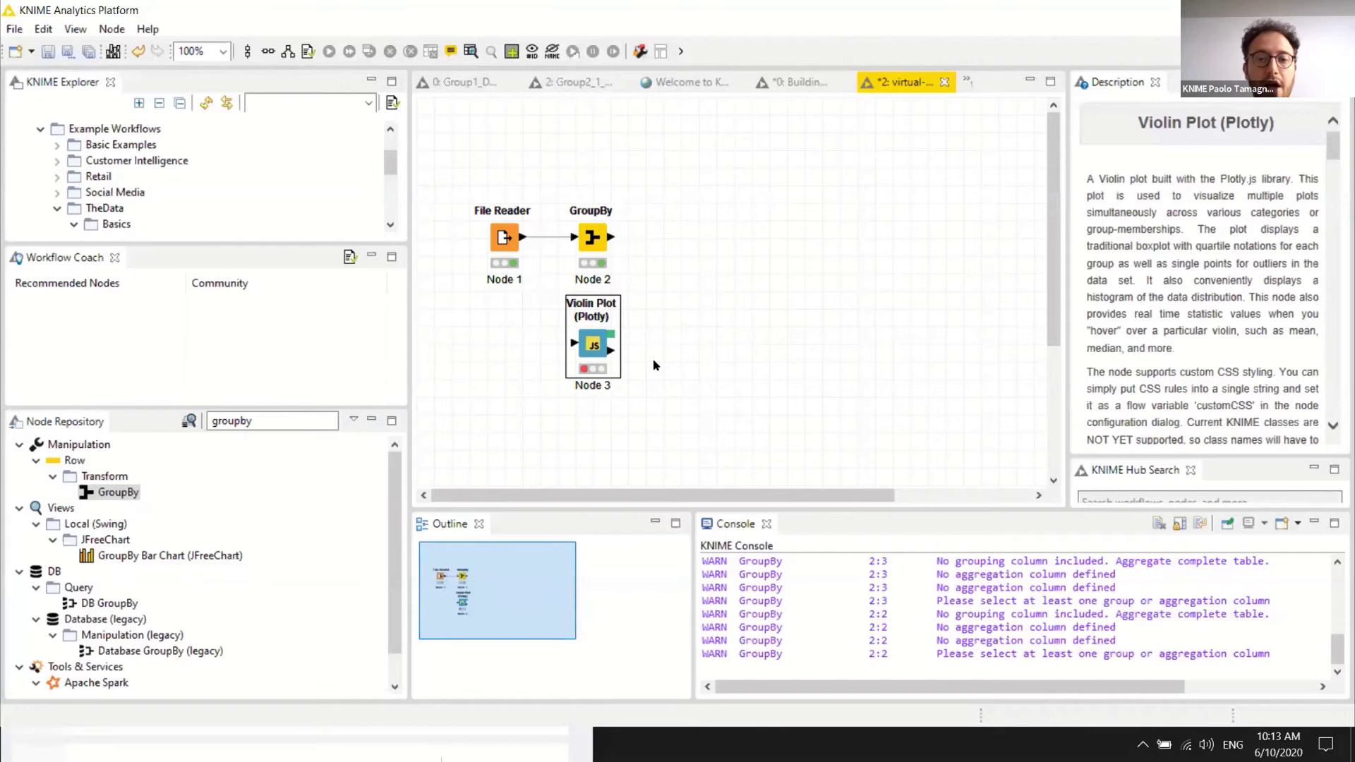
{"action": "mouse_move", "coordinate": [520, 237]}
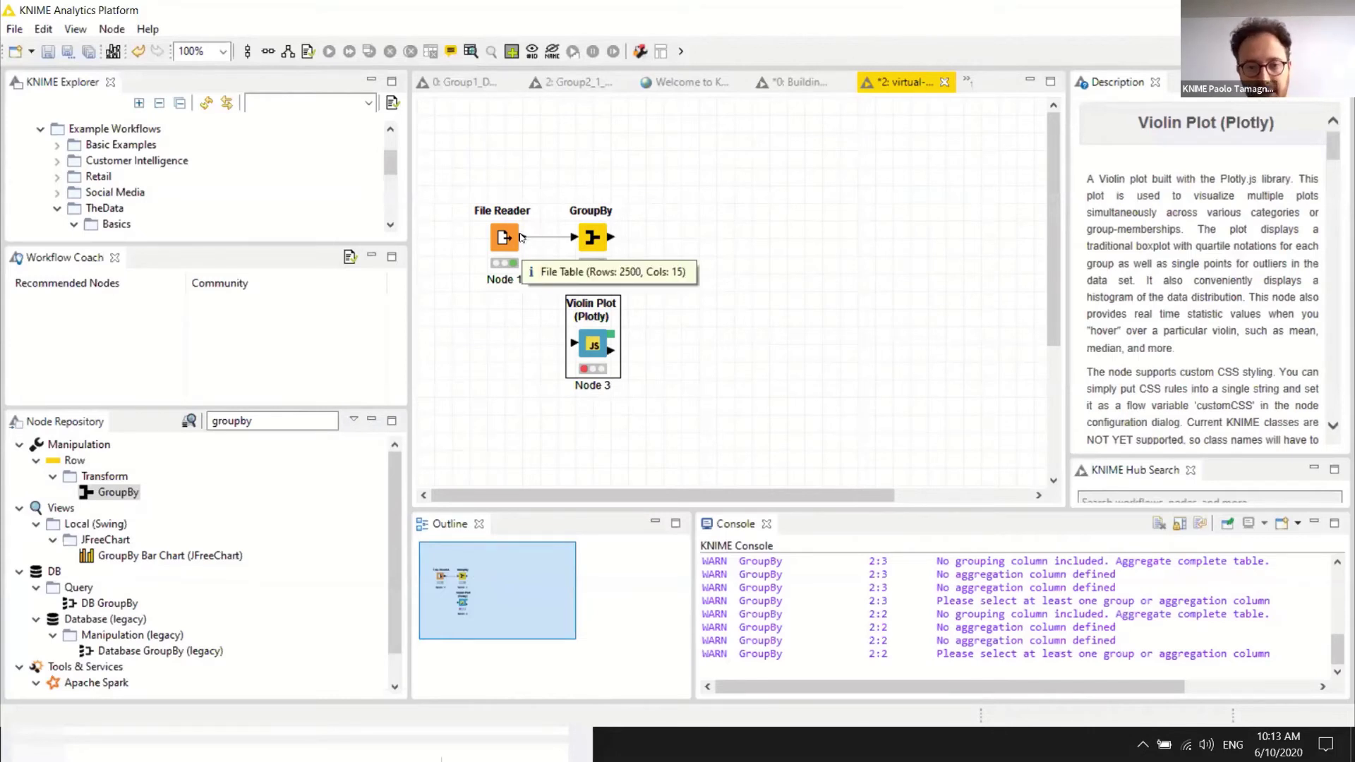
- Connect File Reader to Violin Plot and set Data Column age, Group-By Column workclass
{"action": "left_click_drag", "start_coordinate": [520, 237], "coordinate": [574, 344]}
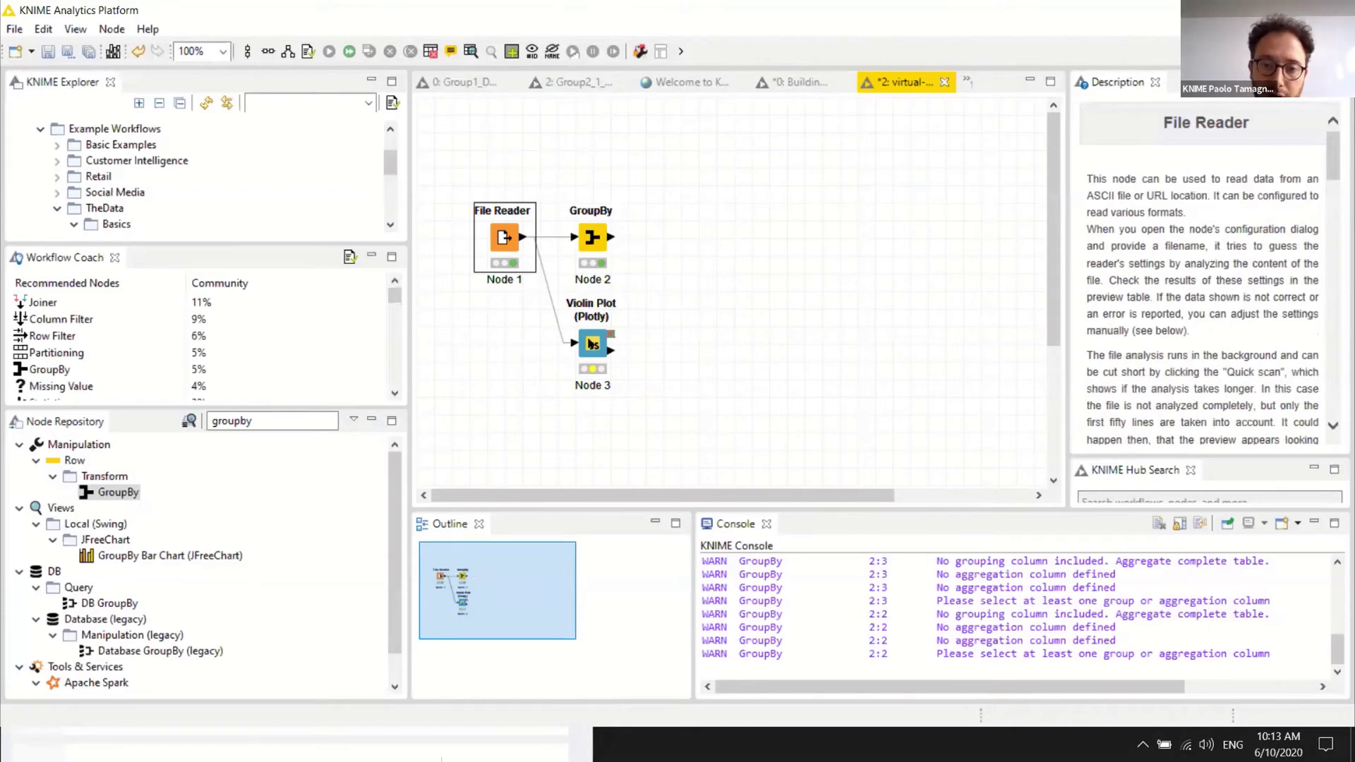
{"action": "double_click", "coordinate": [592, 344]}
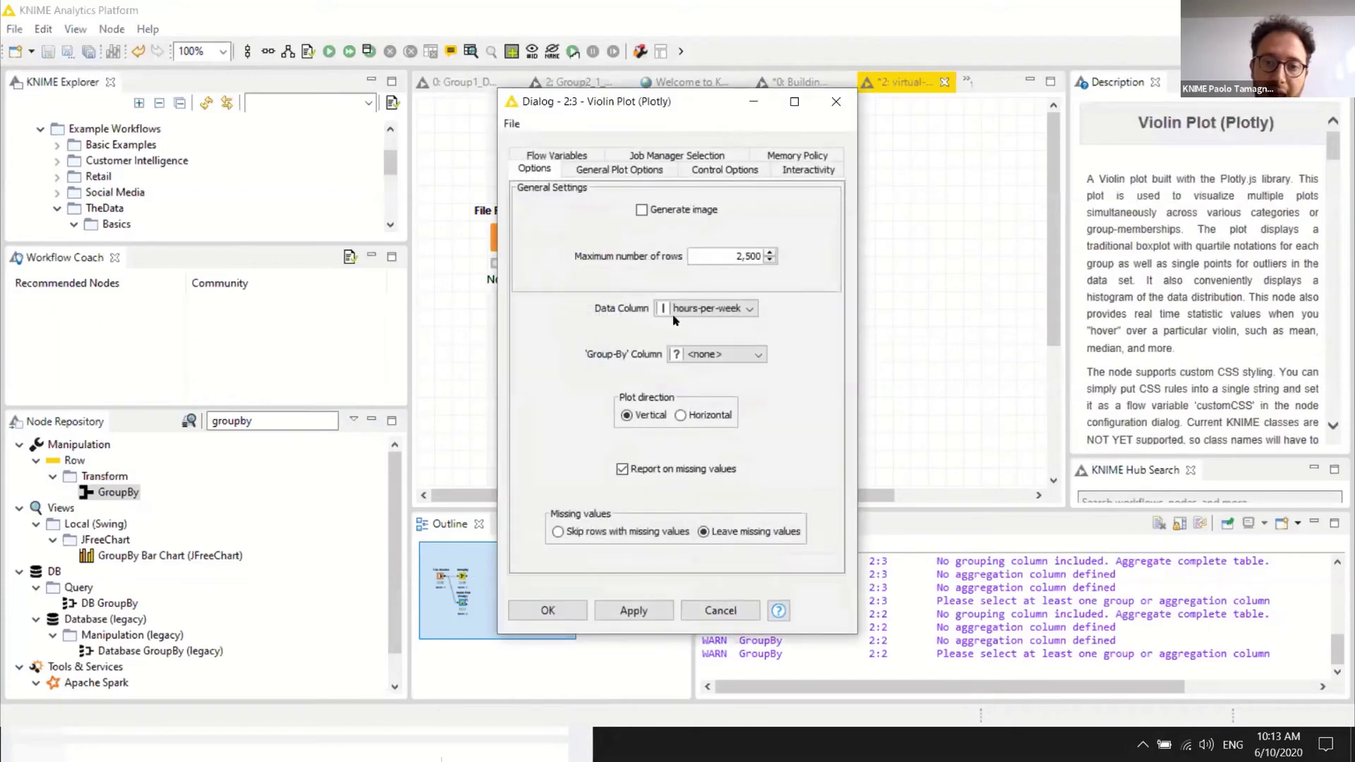
{"action": "left_click", "coordinate": [674, 314]}
{"action": "left_click", "coordinate": [689, 321]}
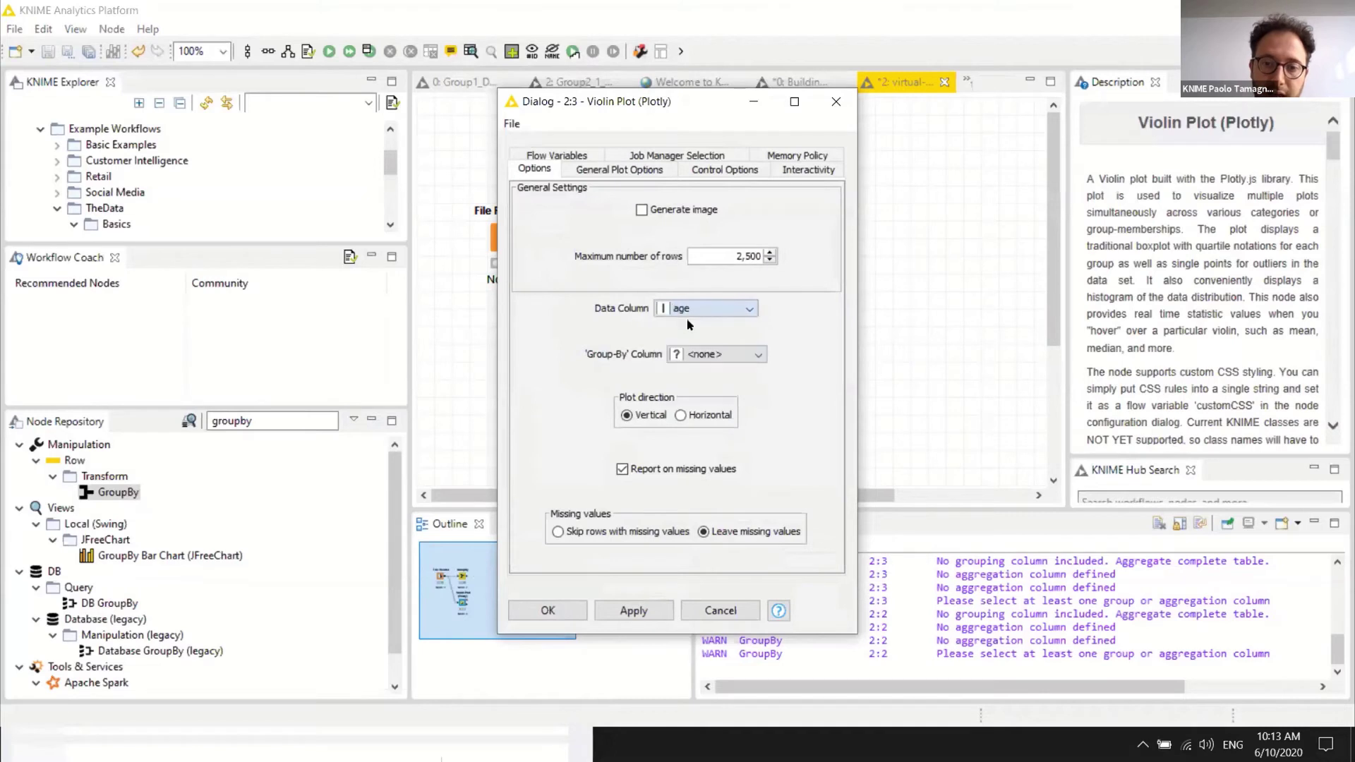
{"action": "left_click", "coordinate": [694, 354]}
{"action": "left_click", "coordinate": [701, 383]}
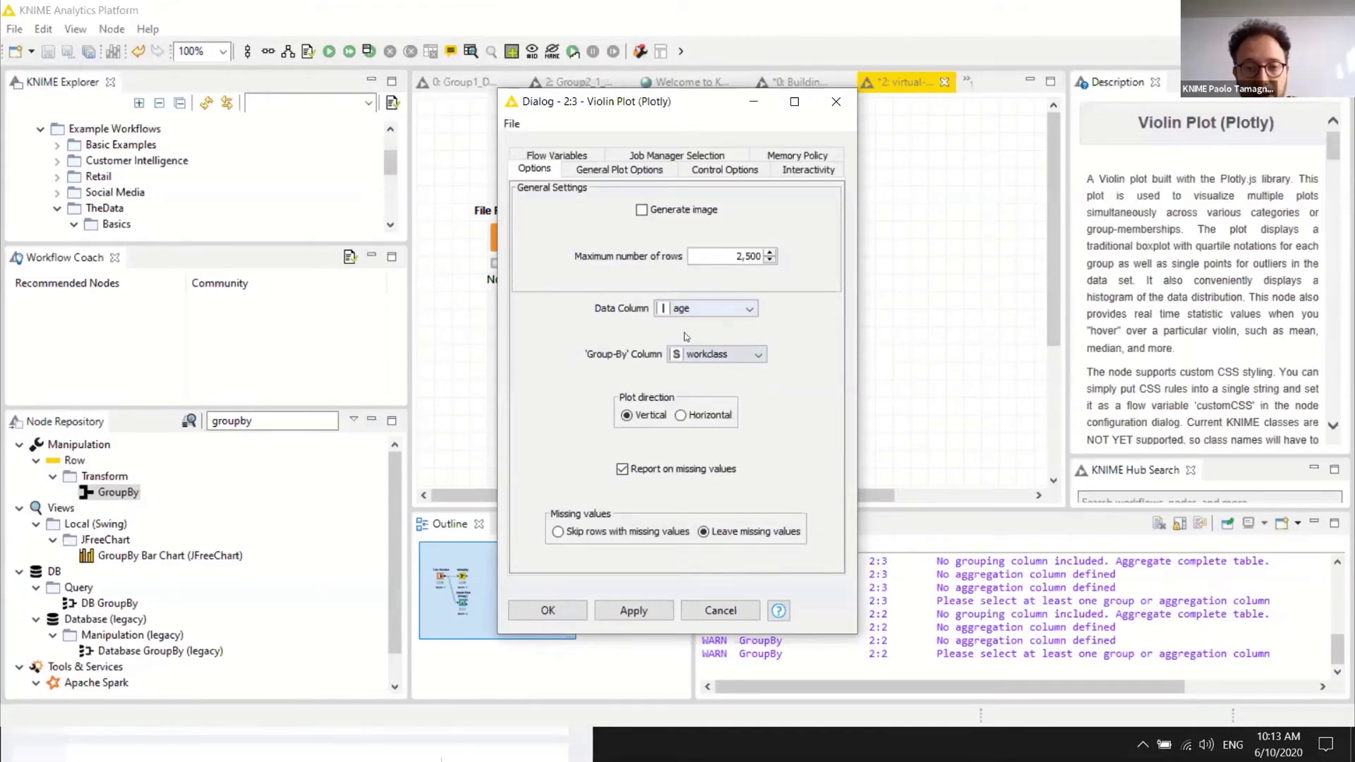
{"action": "left_click", "coordinate": [559, 605]}
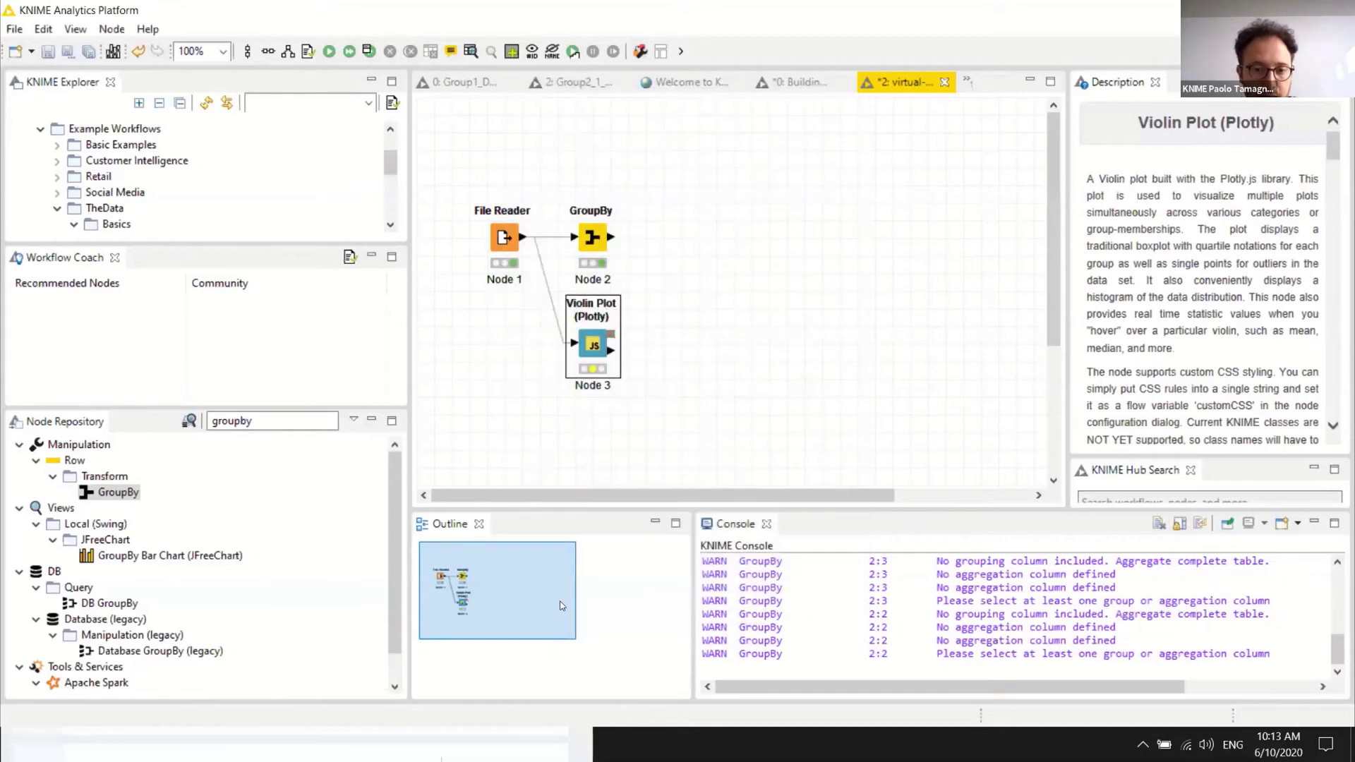
- Execute the Violin Plot, view the age-by-workclass violins, zoom in, and reset the view
{"action": "right_click", "coordinate": [594, 345]}
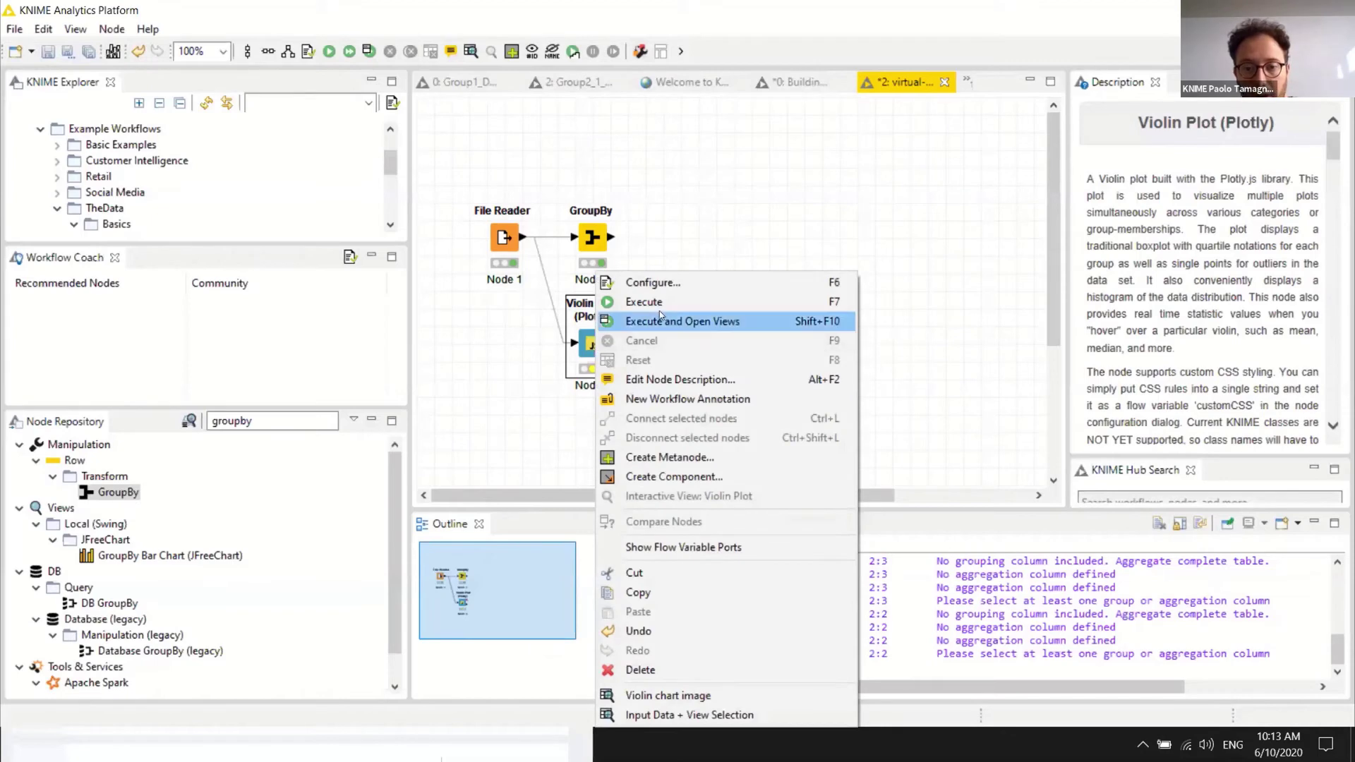
{"action": "left_click", "coordinate": [756, 320]}
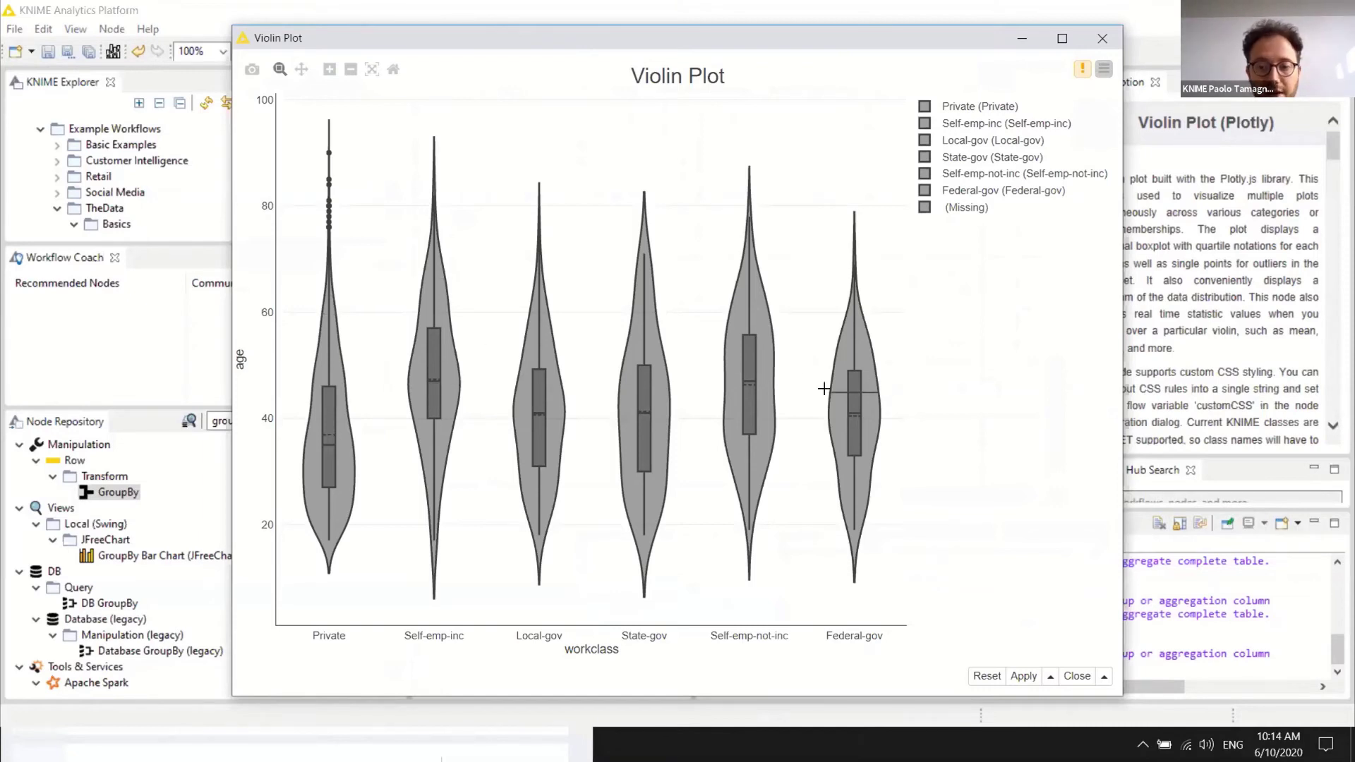
{"action": "left_click", "coordinate": [1101, 72]}
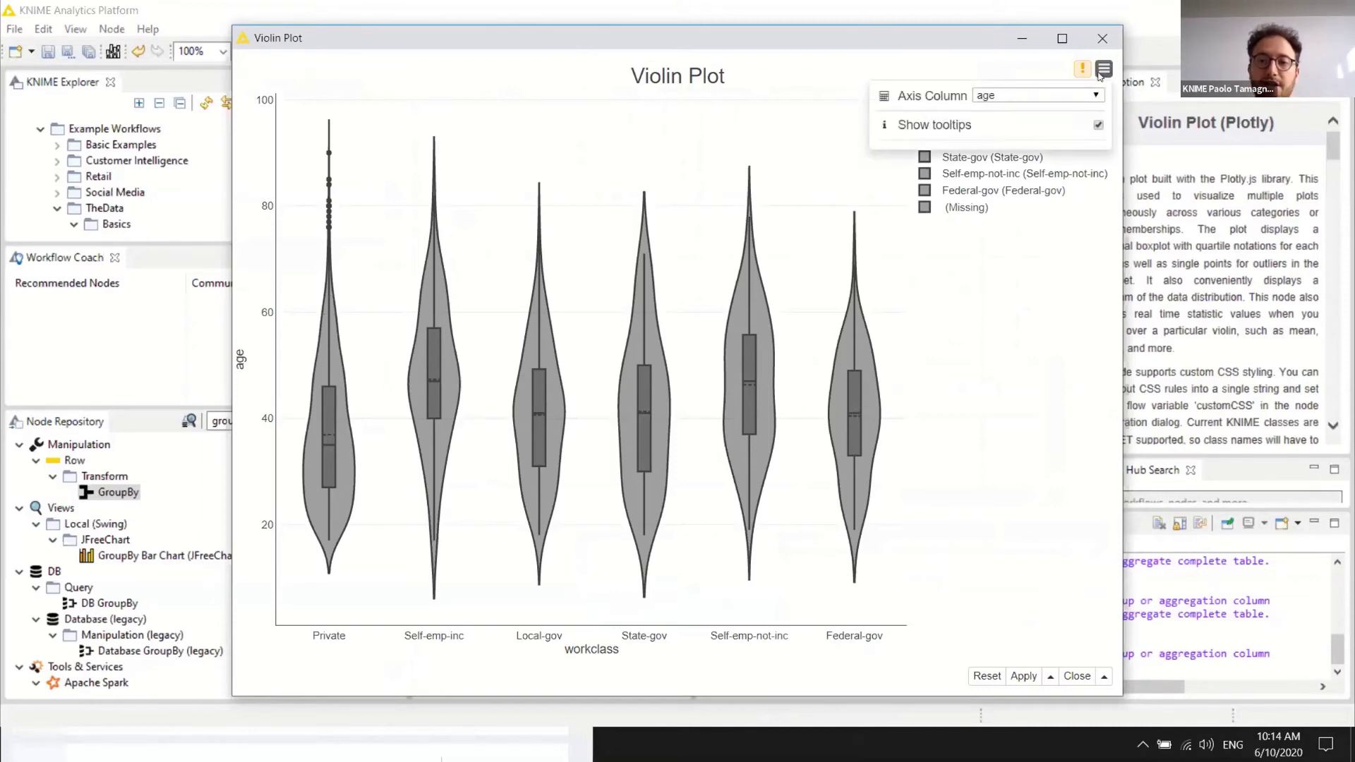
{"action": "left_click", "coordinate": [1103, 68]}
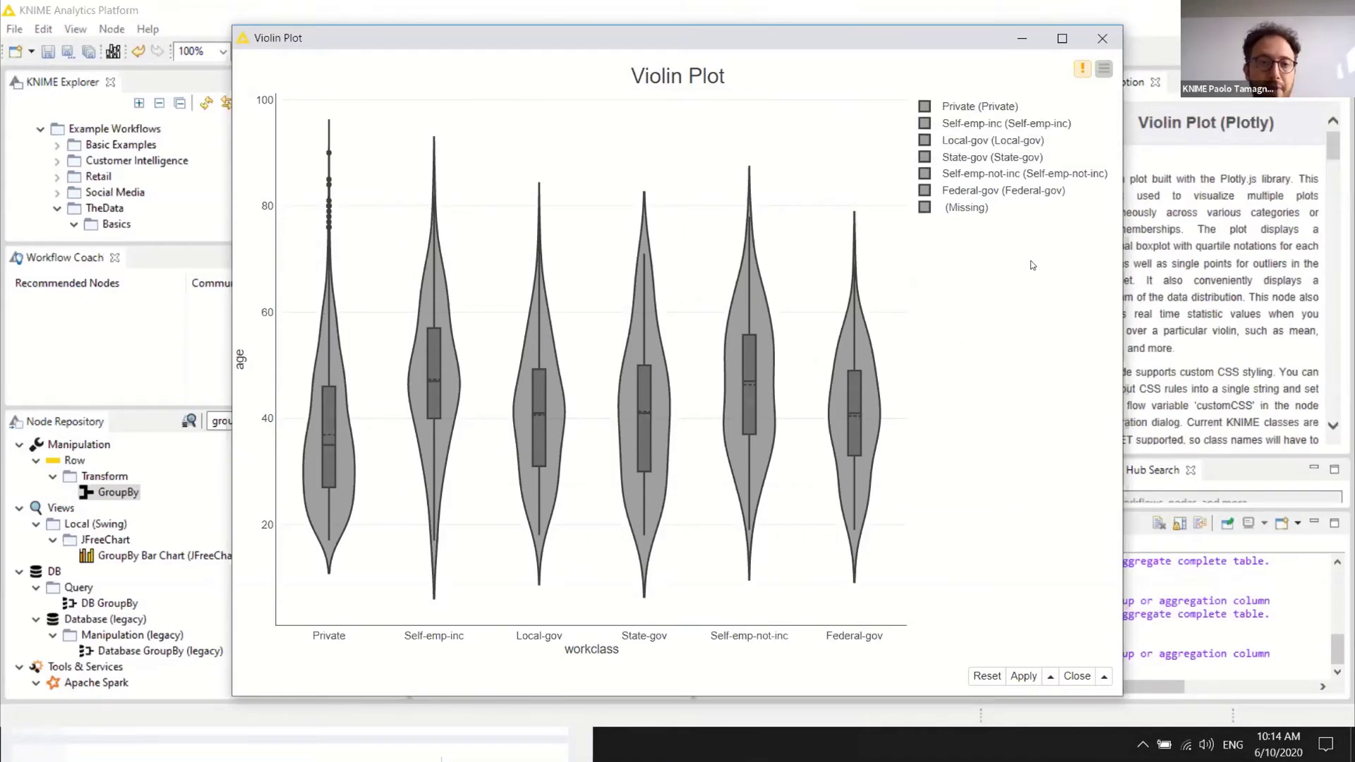
{"action": "mouse_move", "coordinate": [283, 75]}
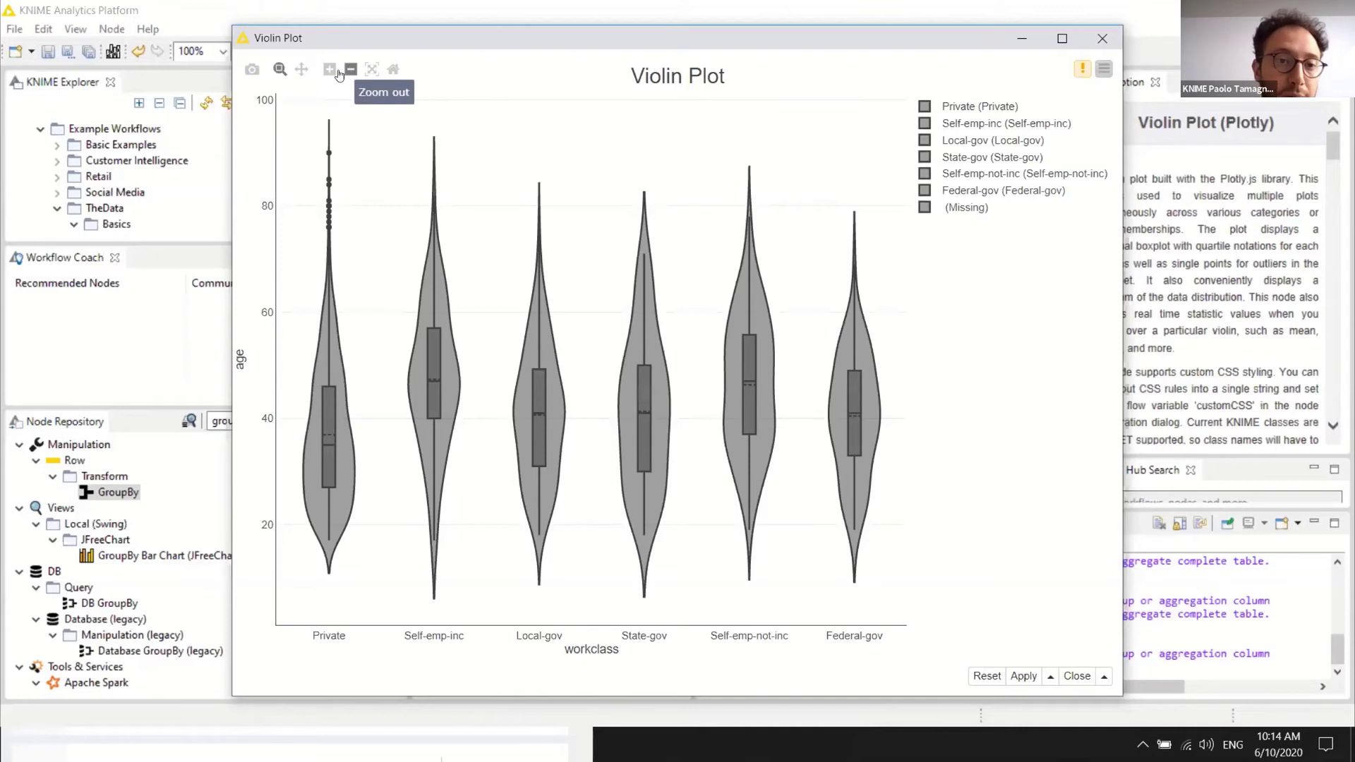
{"action": "left_click", "coordinate": [328, 69]}
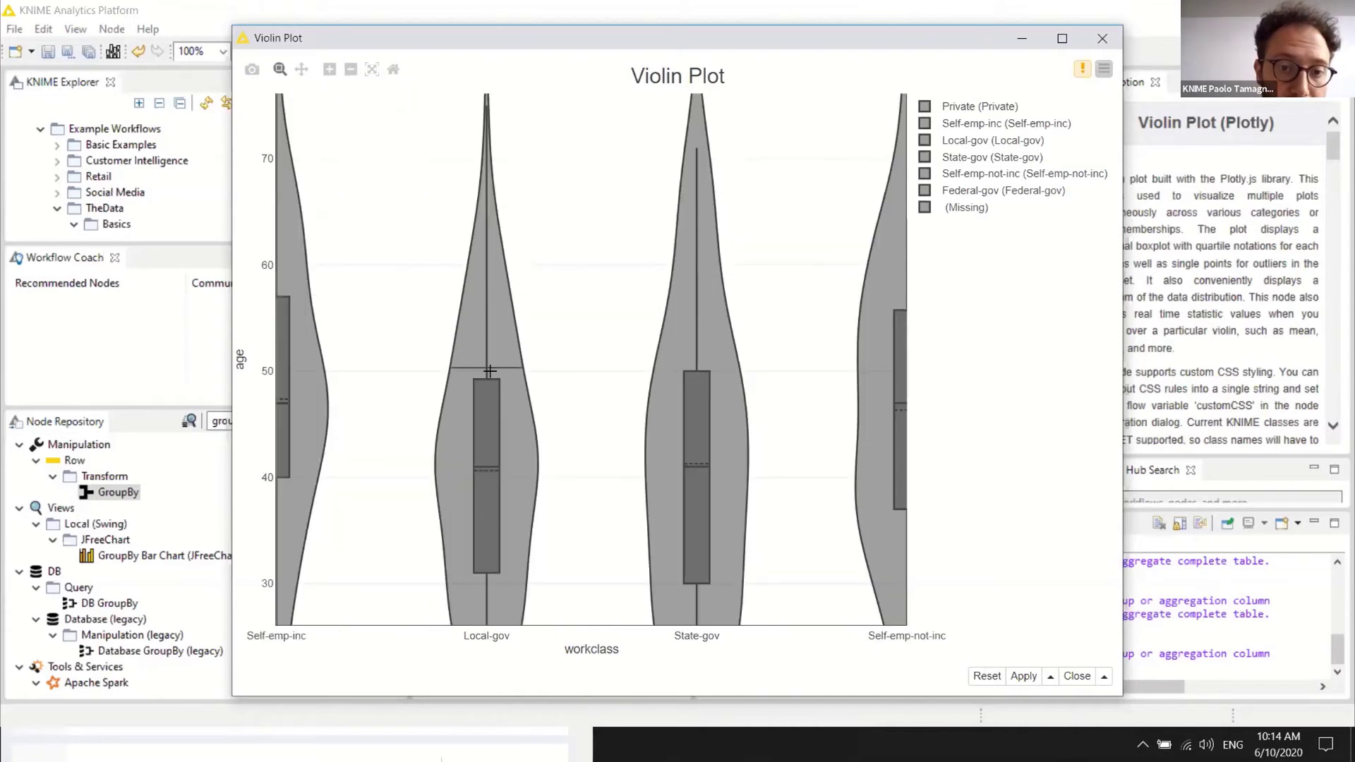
{"action": "double_click", "coordinate": [460, 308]}
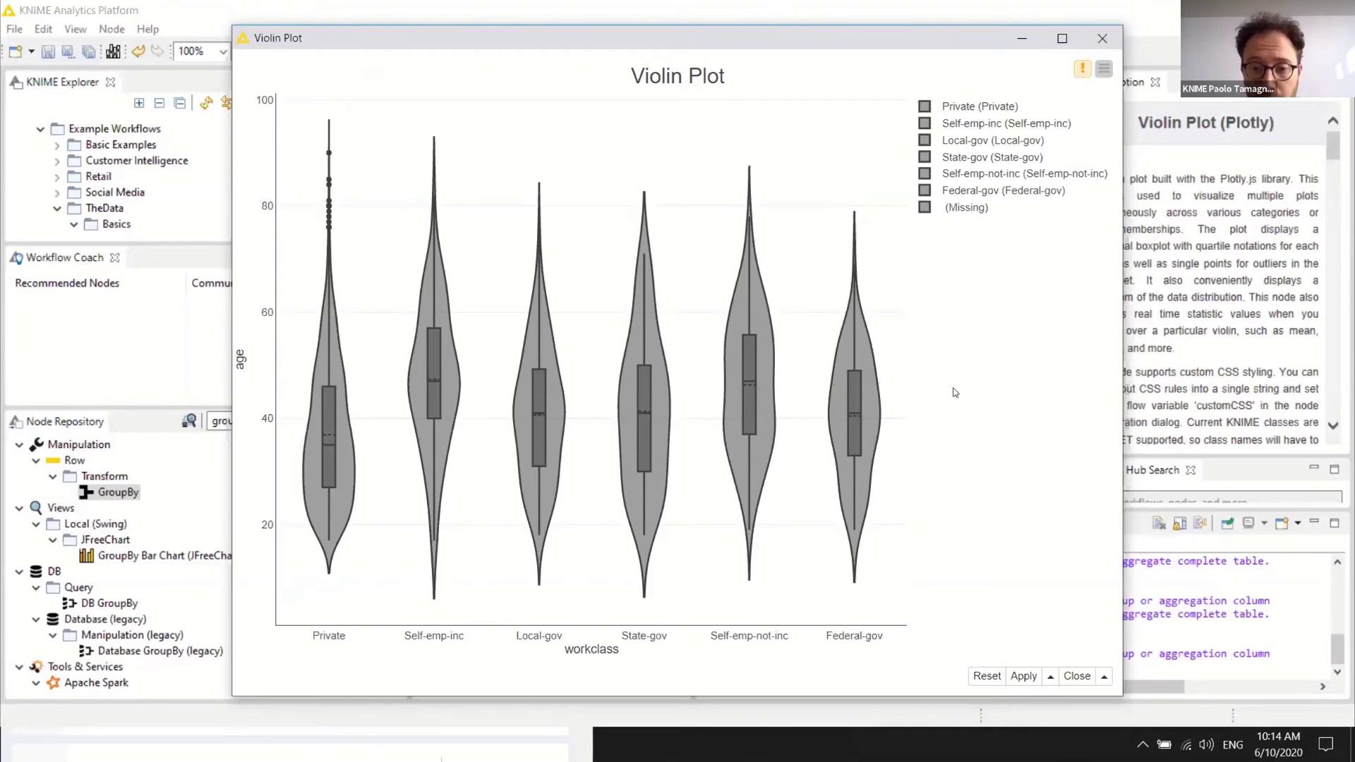
- Close the plot and drop a Color Manager onto the File Reader–Violin Plot link
{"action": "left_click", "coordinate": [1102, 38]}
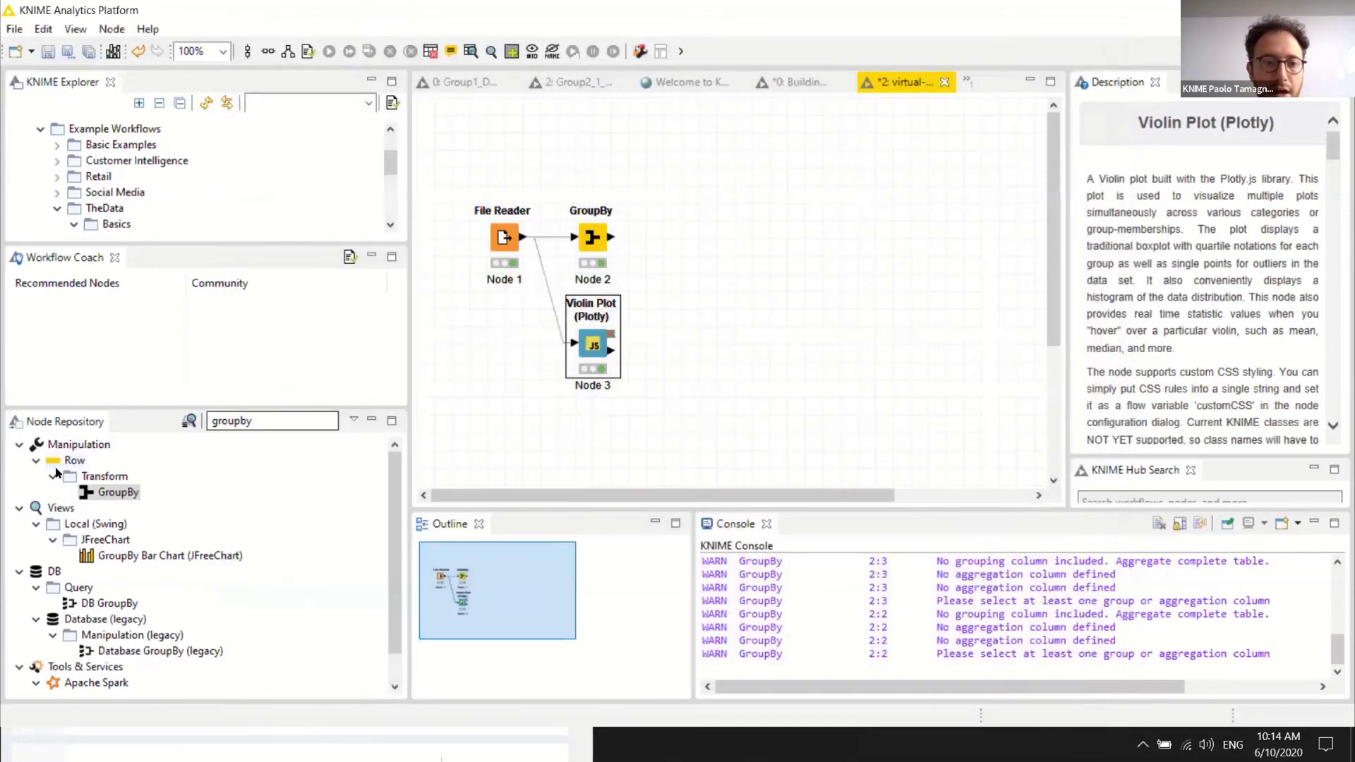
{"action": "left_click", "coordinate": [208, 417]}
{"action": "double_click", "coordinate": [210, 419]}
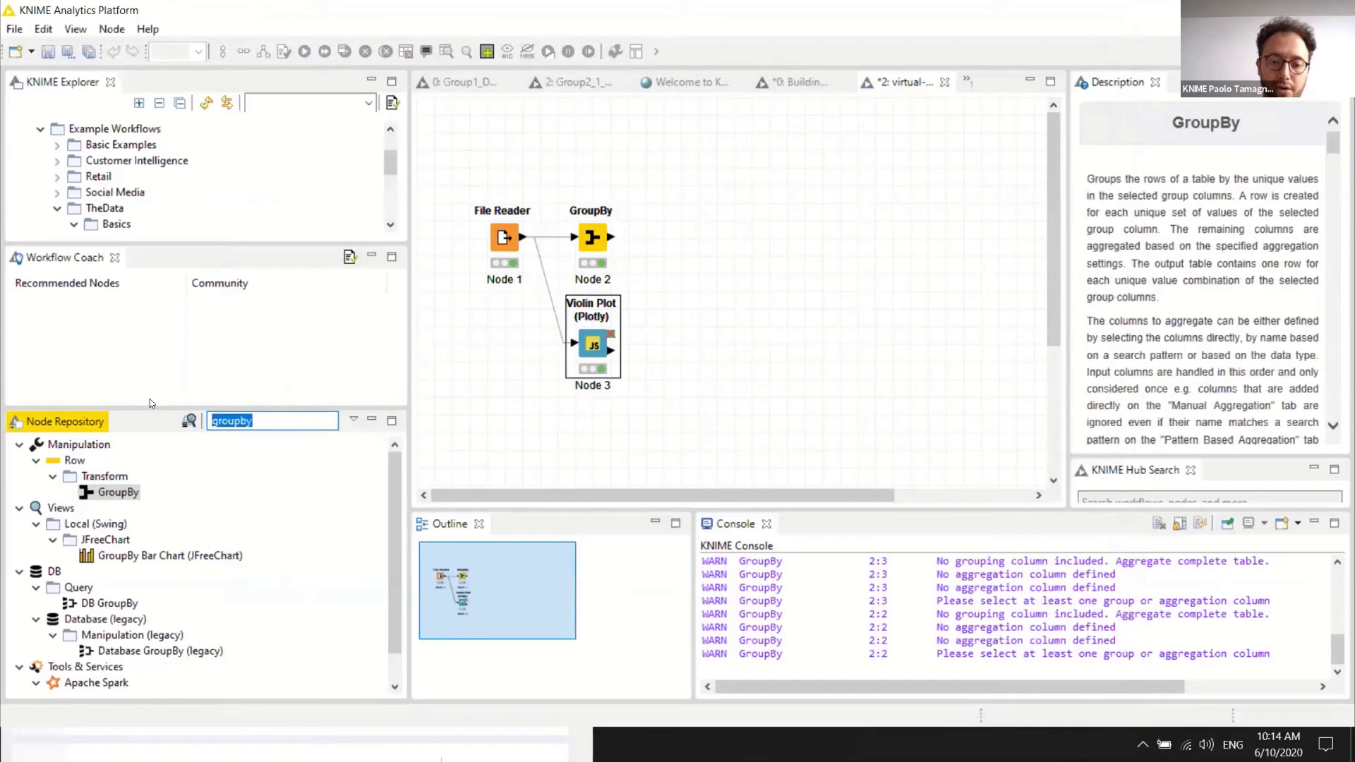
{"action": "type", "text": "color ma"}
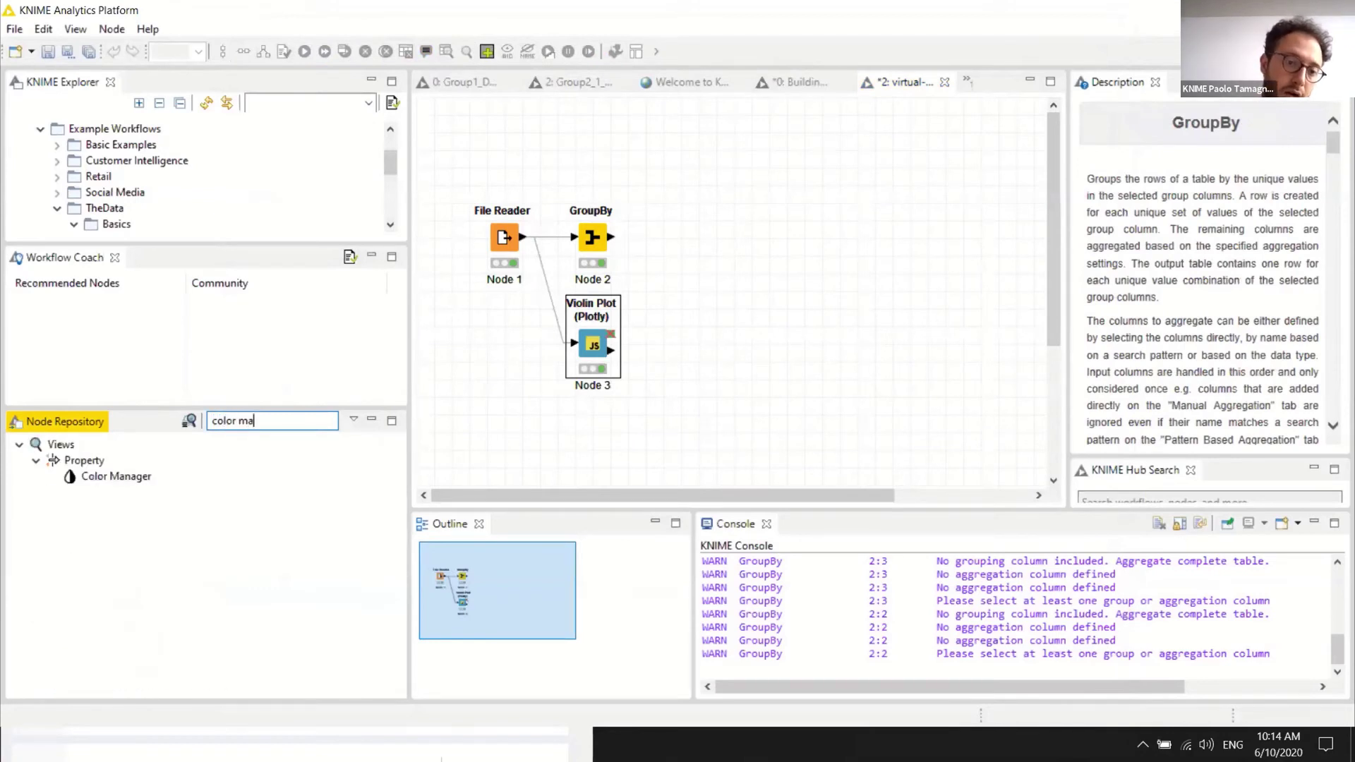
{"action": "type", "text": "na"}
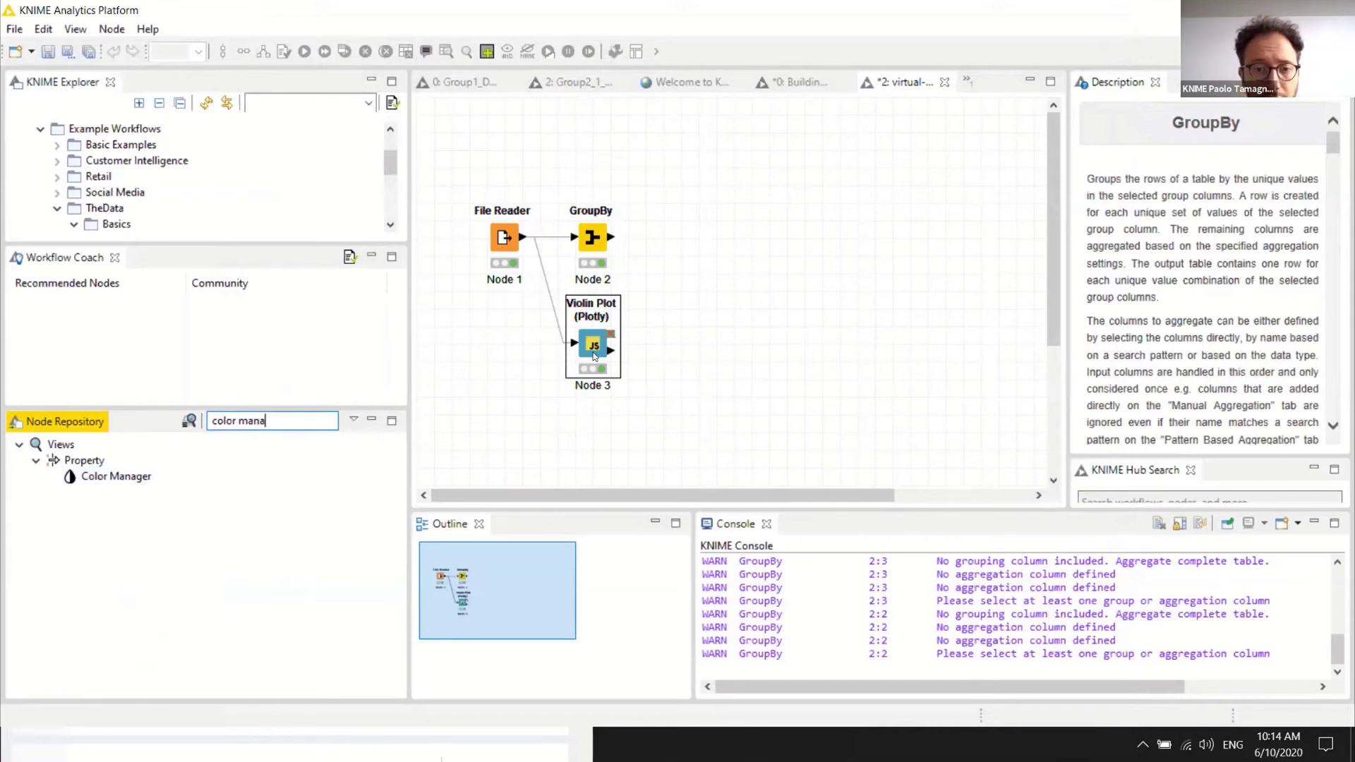
{"action": "left_click_drag", "start_coordinate": [594, 355], "coordinate": [613, 401]}
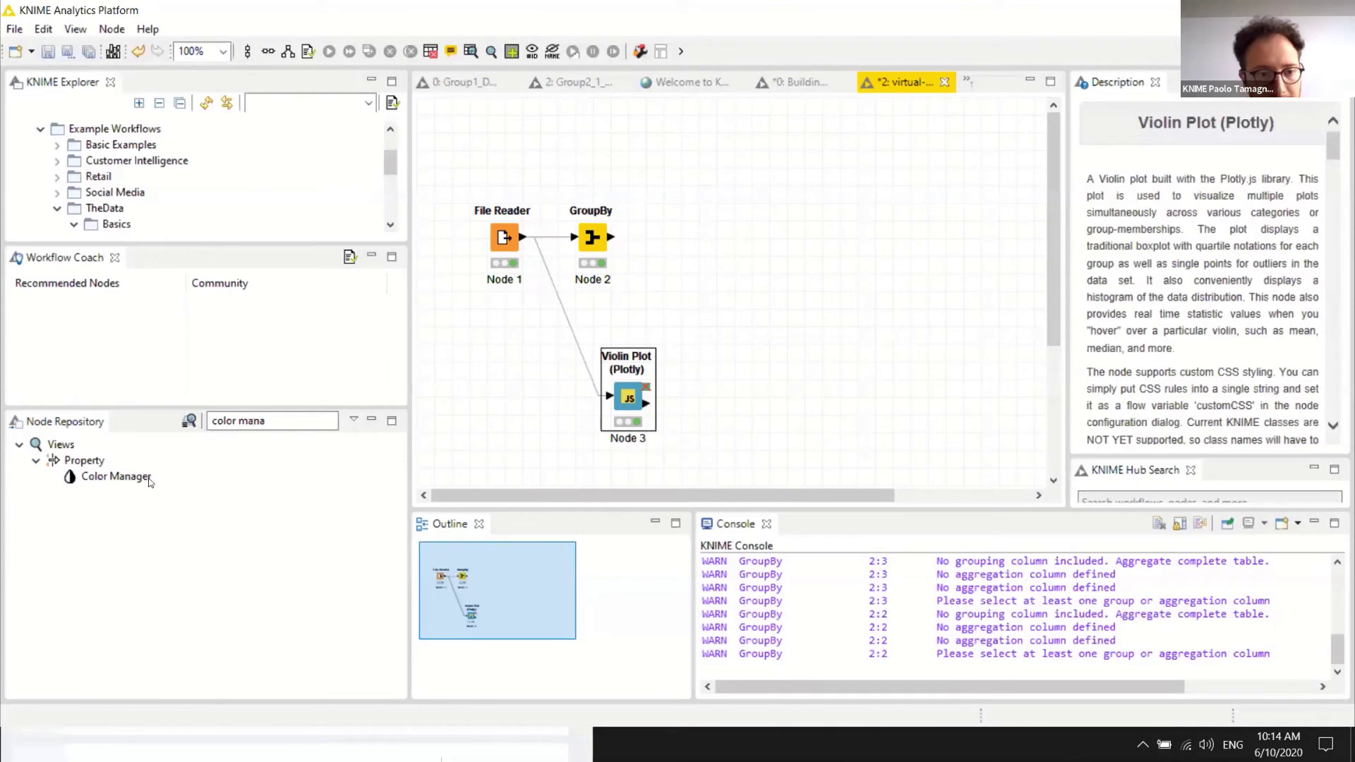
{"action": "left_click_drag", "start_coordinate": [129, 476], "coordinate": [591, 331]}
{"action": "left_click_drag", "start_coordinate": [590, 332], "coordinate": [509, 391]}
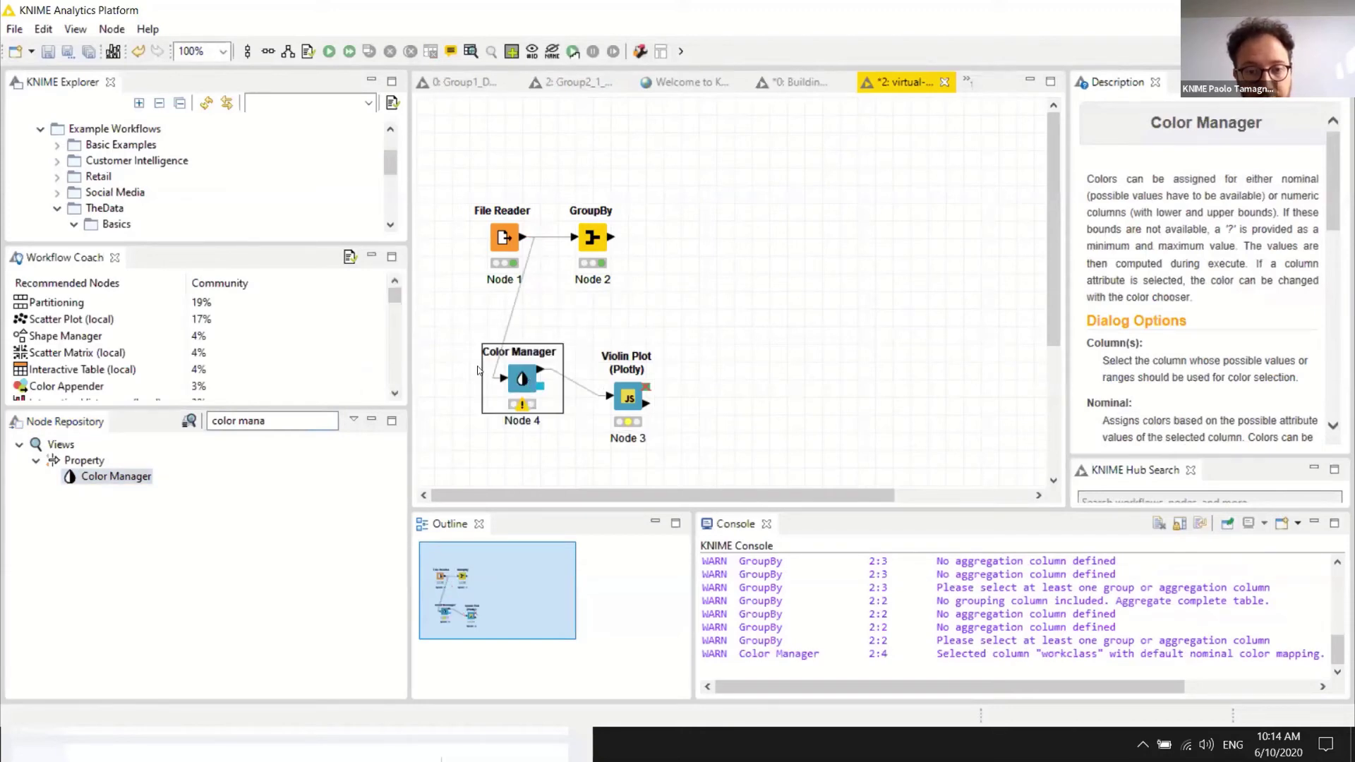
- Keep Color Manager's default workclass colours and confirm
{"action": "double_click", "coordinate": [522, 381]}
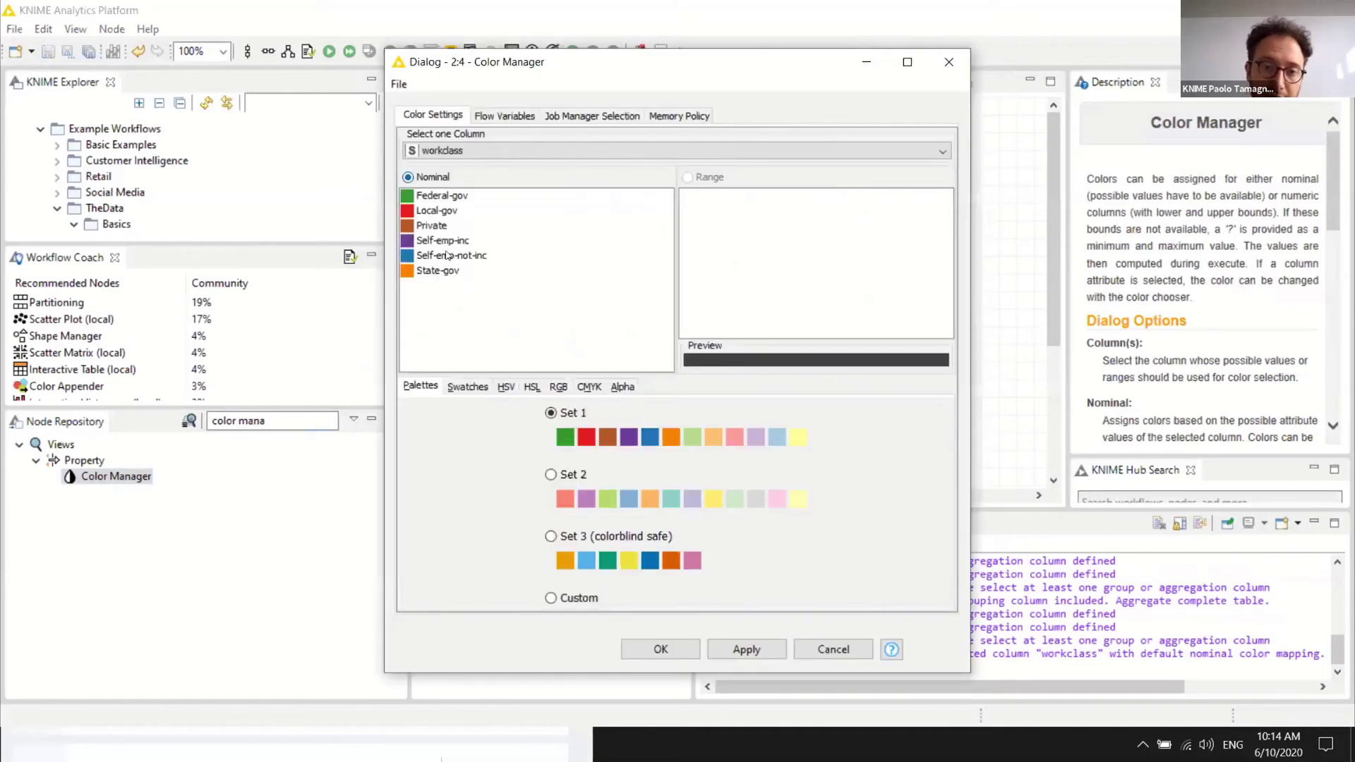
{"action": "left_click", "coordinate": [658, 649]}
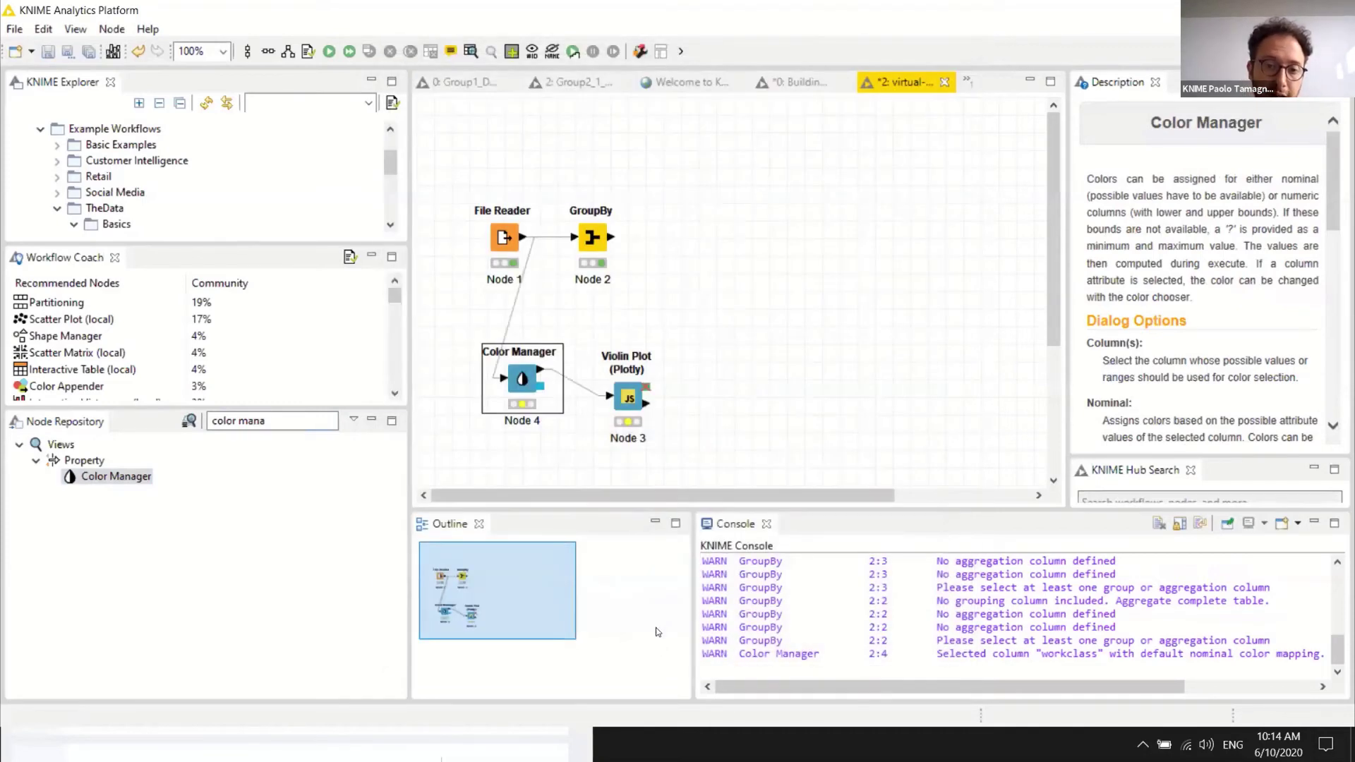
{"action": "left_click", "coordinate": [621, 415]}
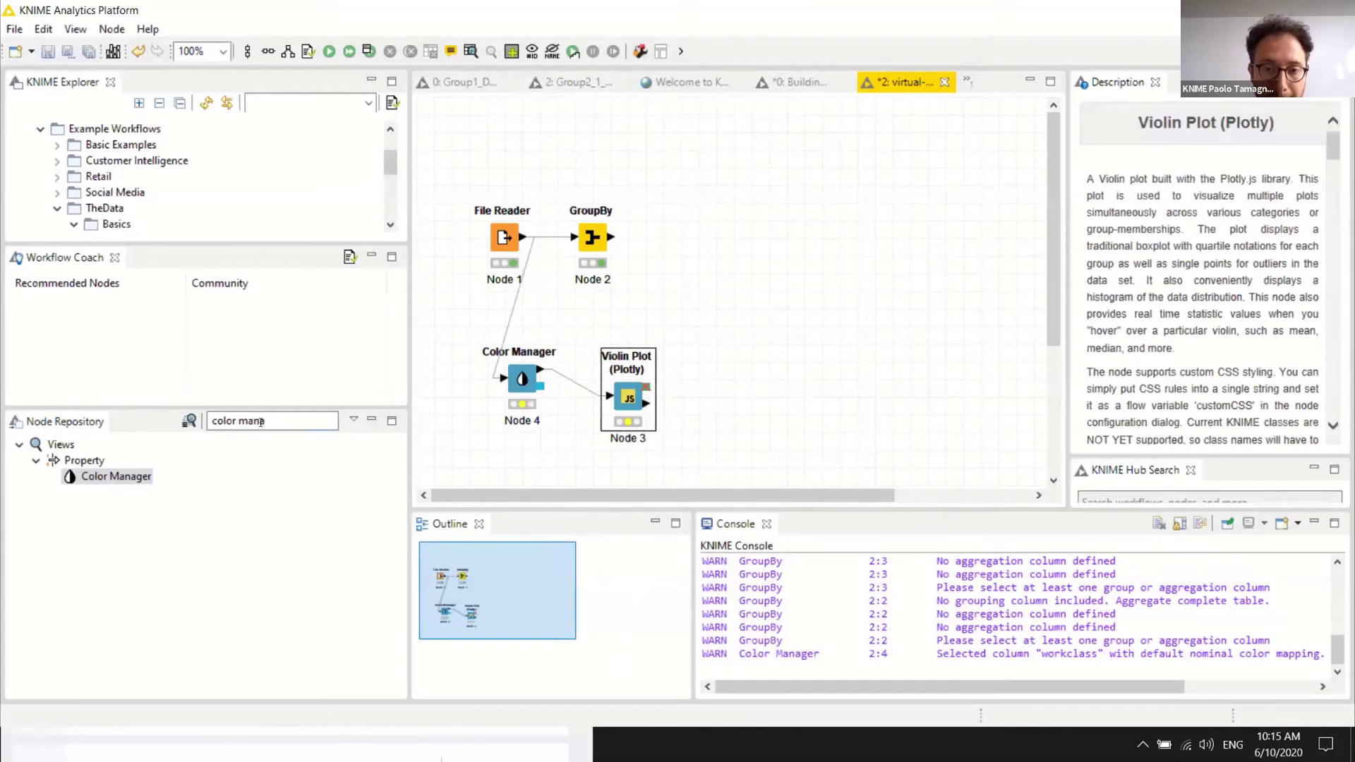
- Re-execute the Violin Plot, view the workclass-coloured violins, and close the view
{"action": "right_click", "coordinate": [619, 409]}
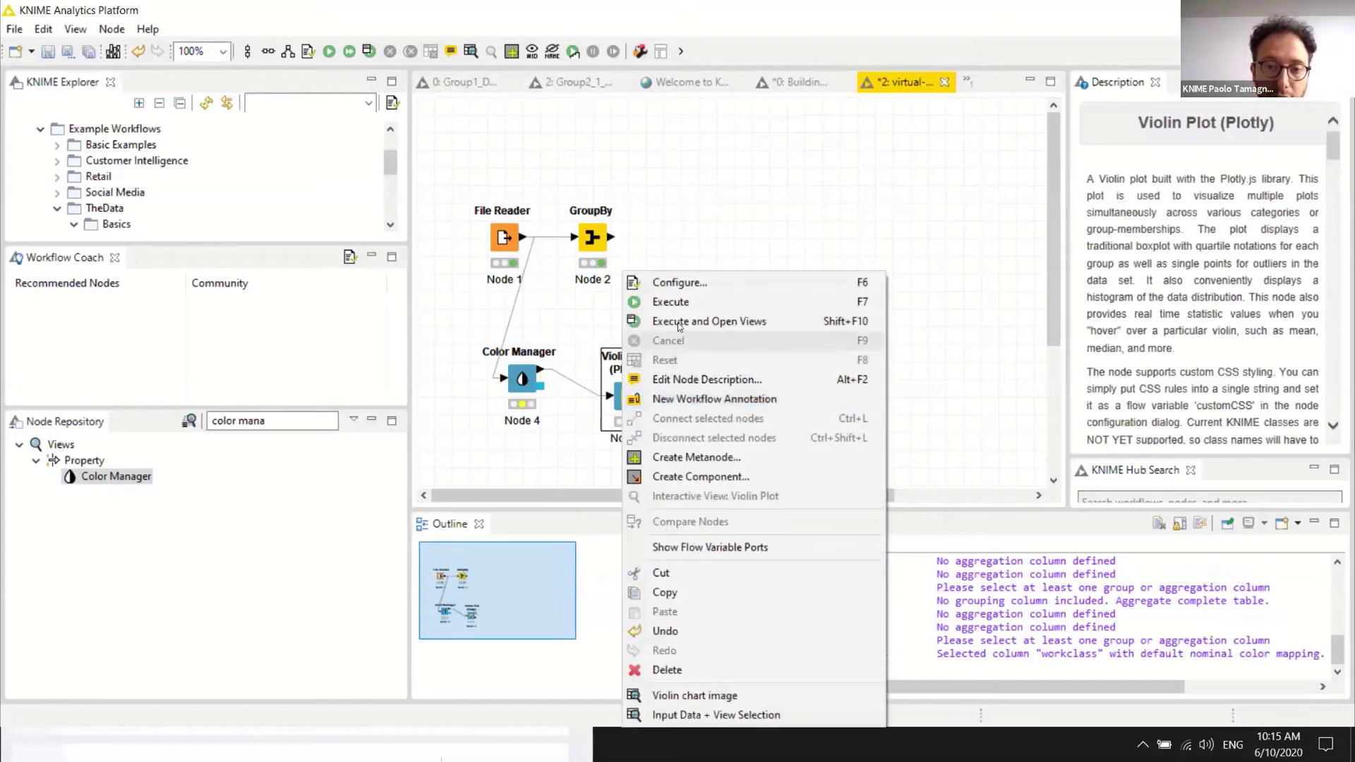
{"action": "left_click", "coordinate": [670, 301]}
{"action": "right_click", "coordinate": [627, 389]}
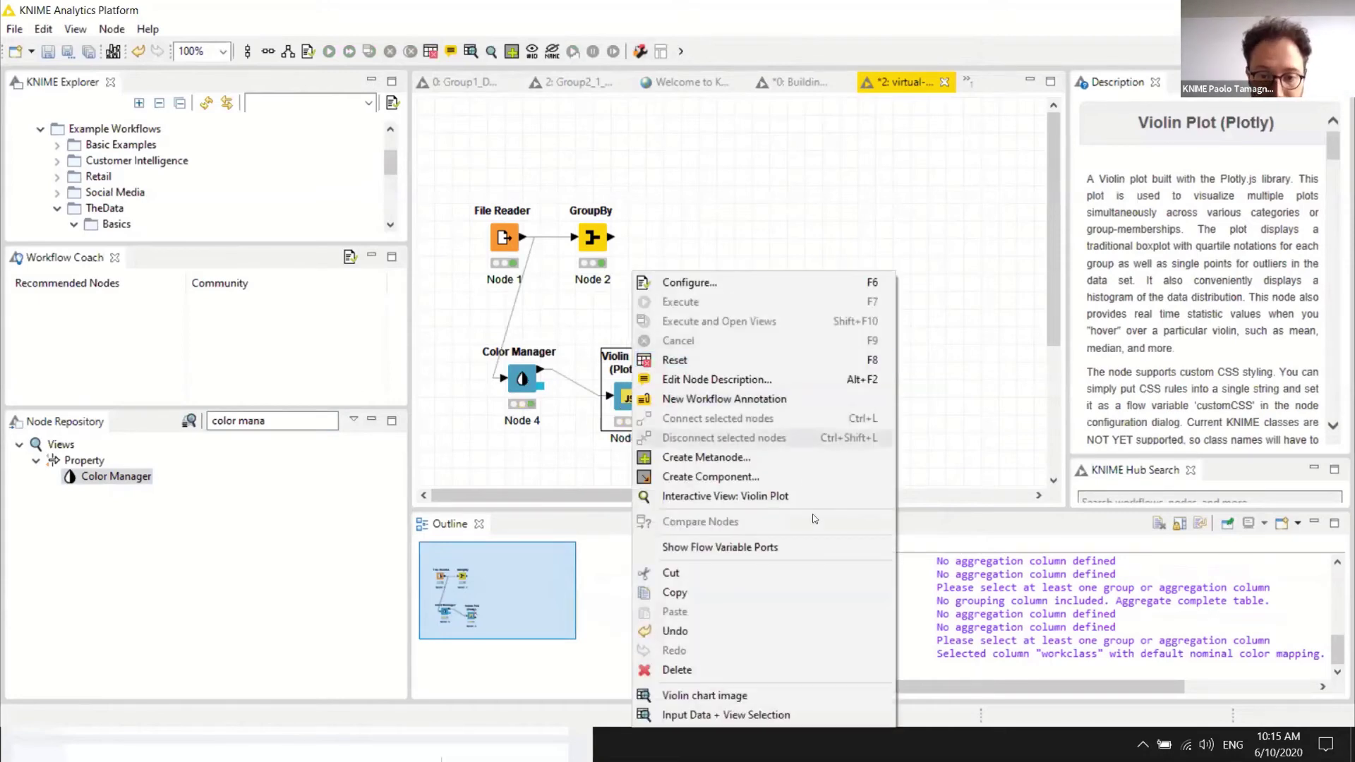
{"action": "left_click", "coordinate": [762, 496]}
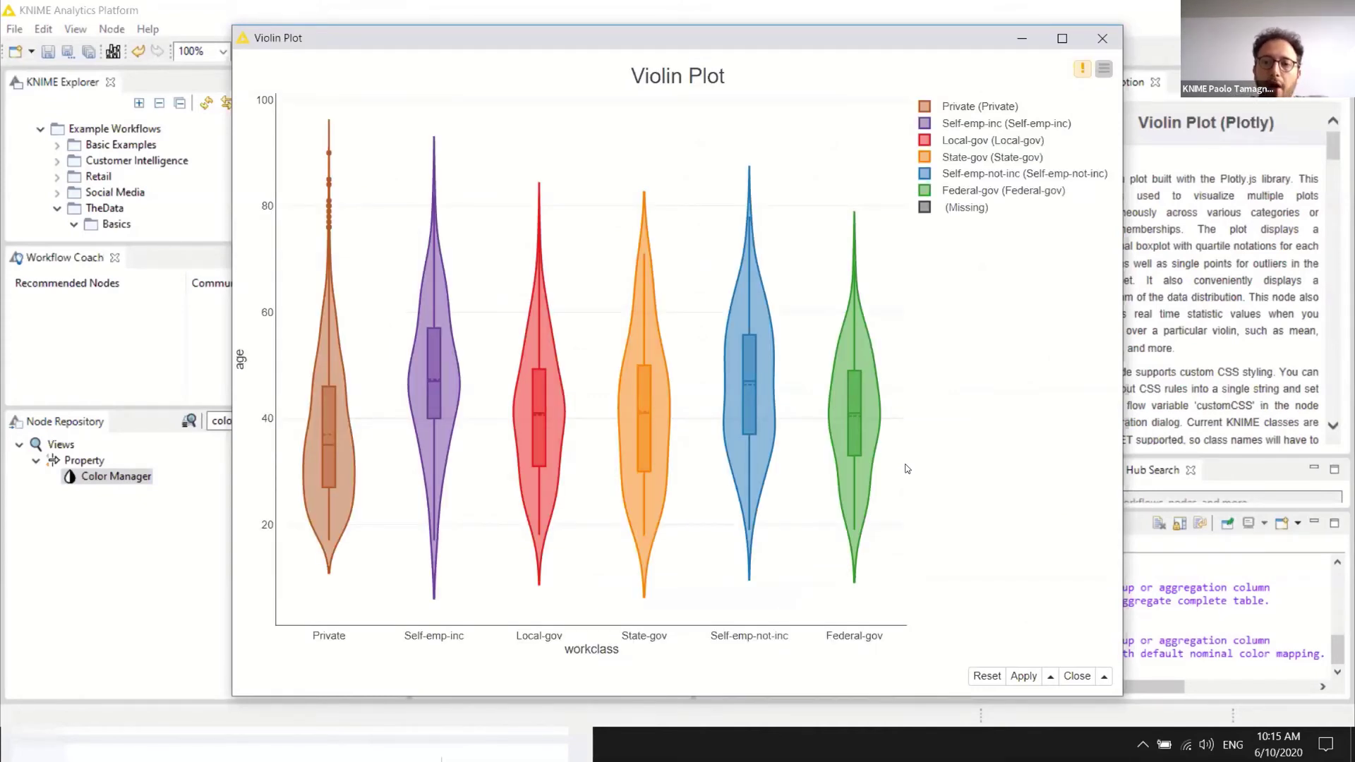
{"action": "left_click", "coordinate": [1101, 40]}
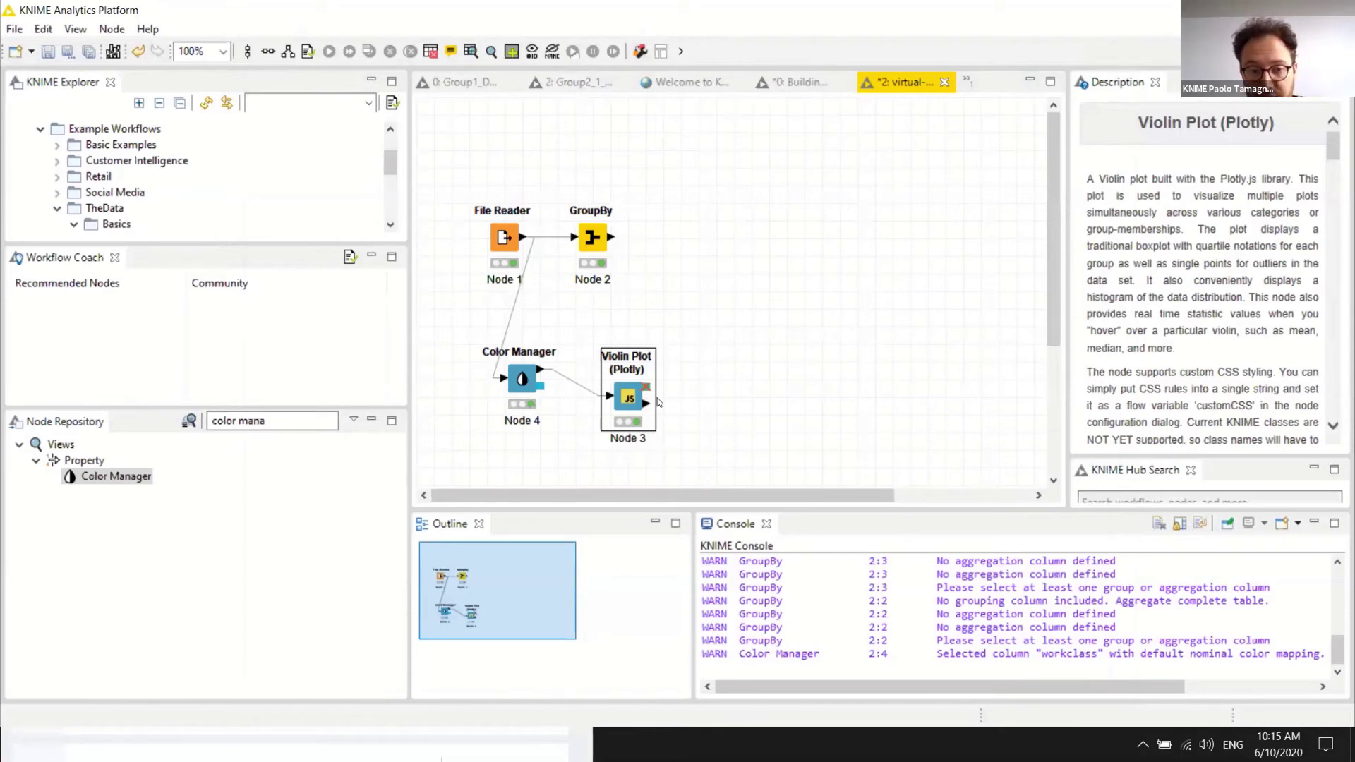
{"action": "left_click", "coordinate": [268, 420]}
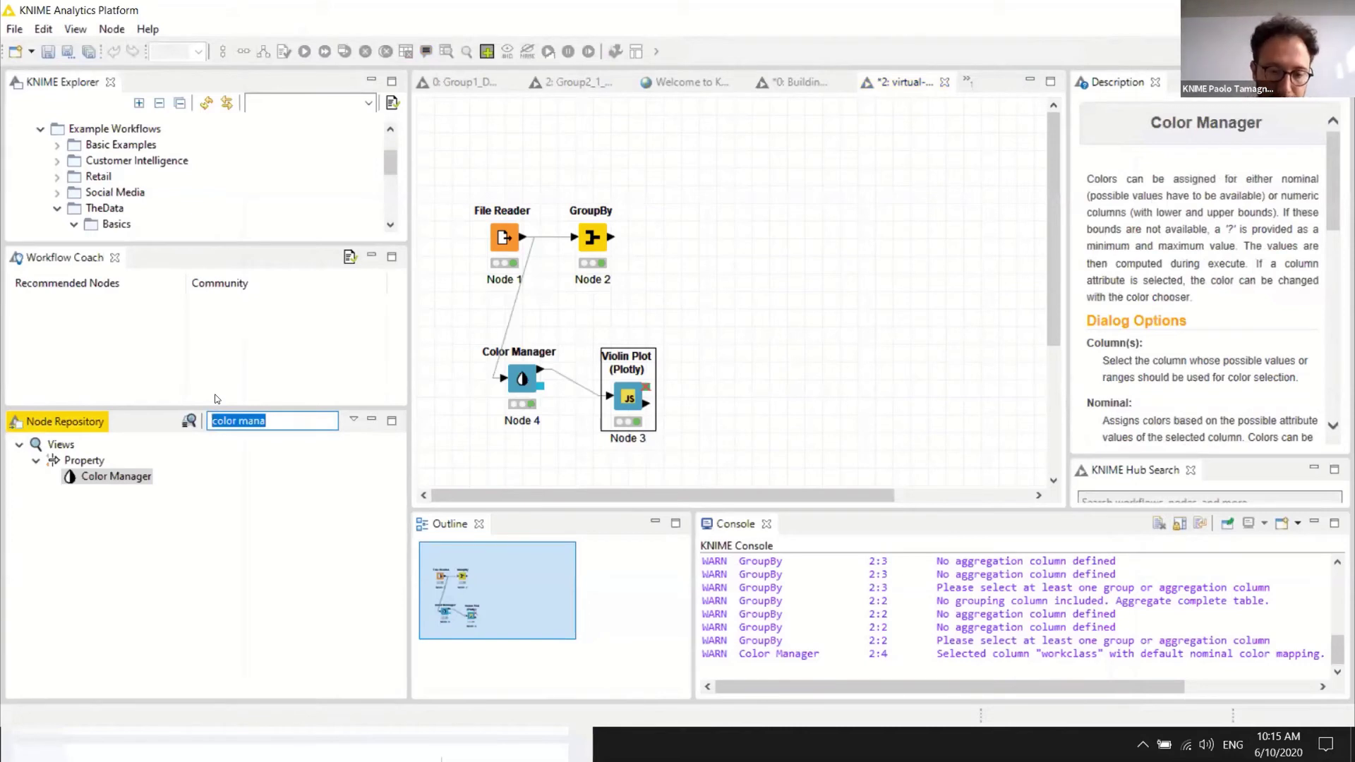
- Add a Table View fed by GroupBy with Display row colors and row keys unchecked
{"action": "type", "text": "table v"}
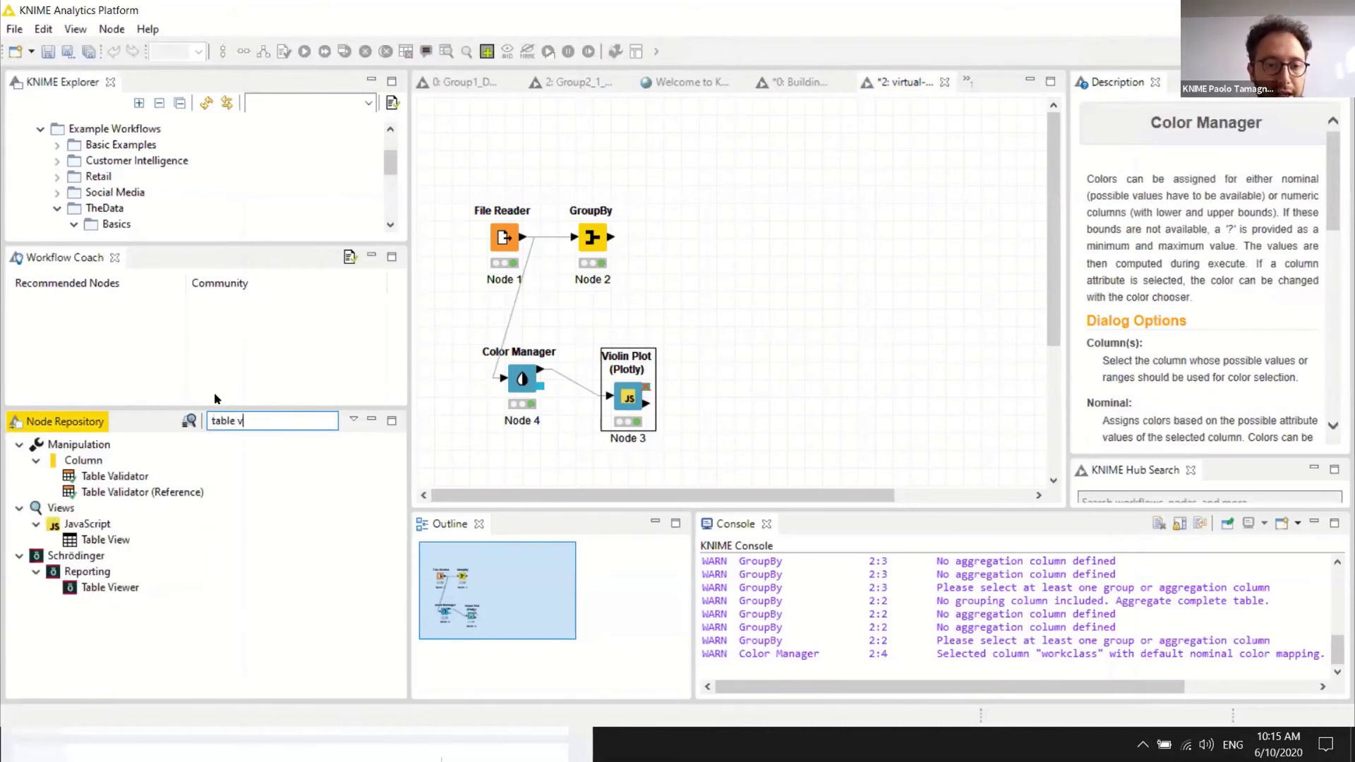
{"action": "type", "text": "ie"}
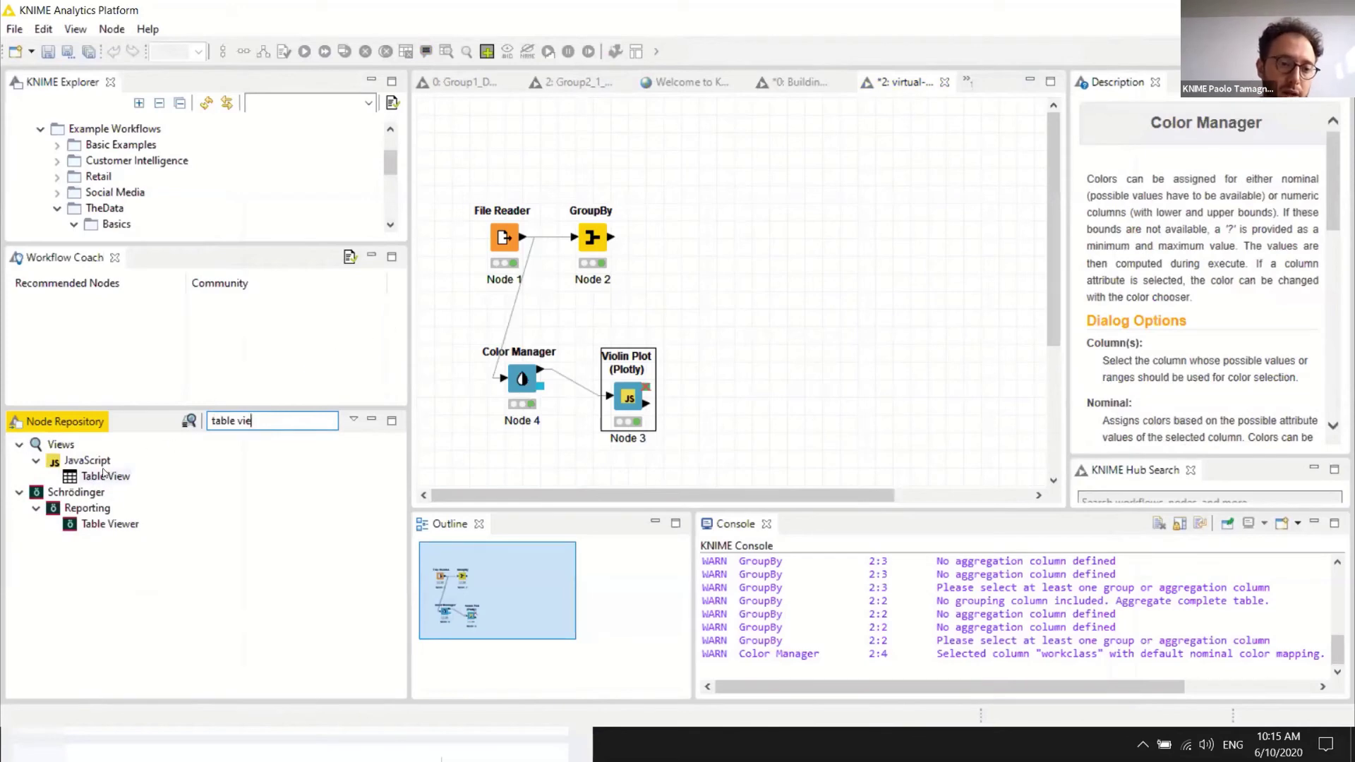
{"action": "left_click_drag", "start_coordinate": [104, 474], "coordinate": [712, 237]}
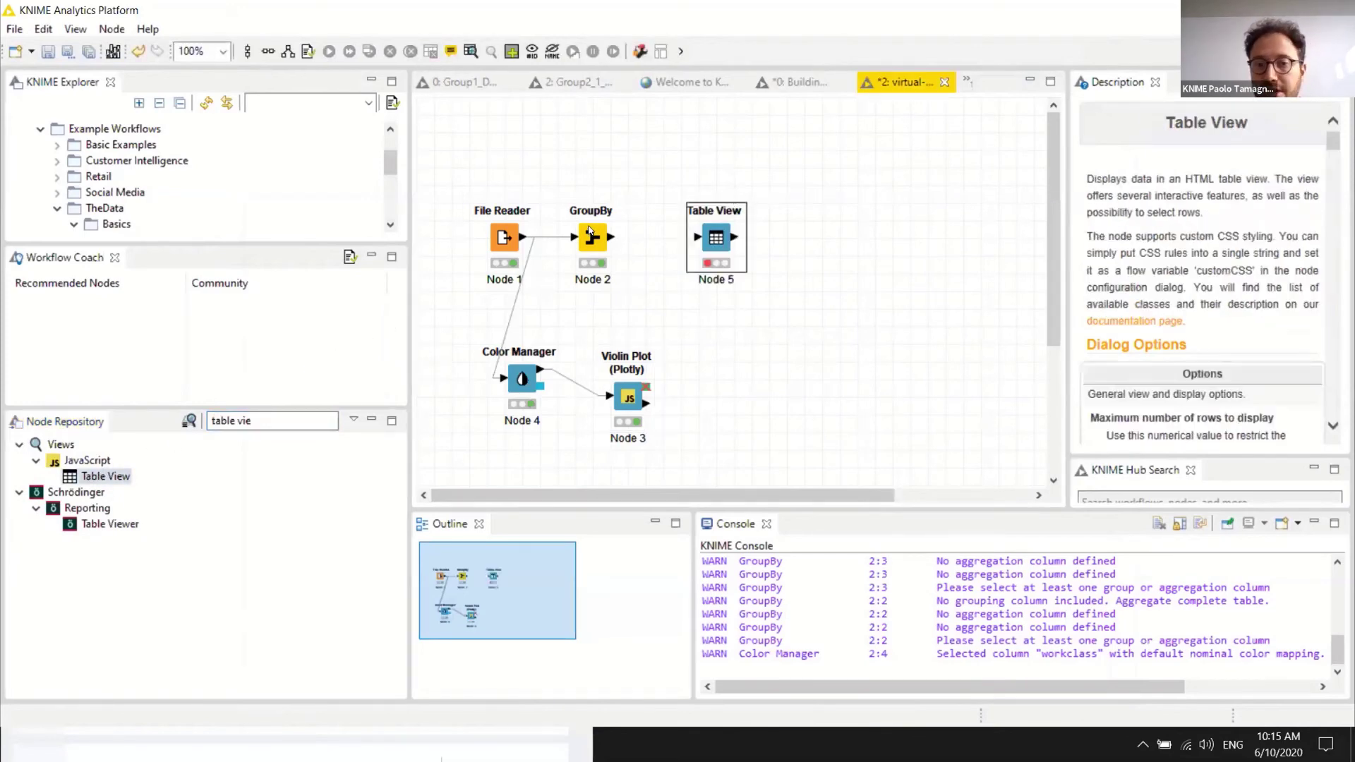
{"action": "mouse_move", "coordinate": [613, 238]}
{"action": "left_mouse_down"}
{"action": "mouse_move", "coordinate": [697, 236]}
{"action": "mouse_move", "coordinate": [680, 235]}
{"action": "left_mouse_up"}
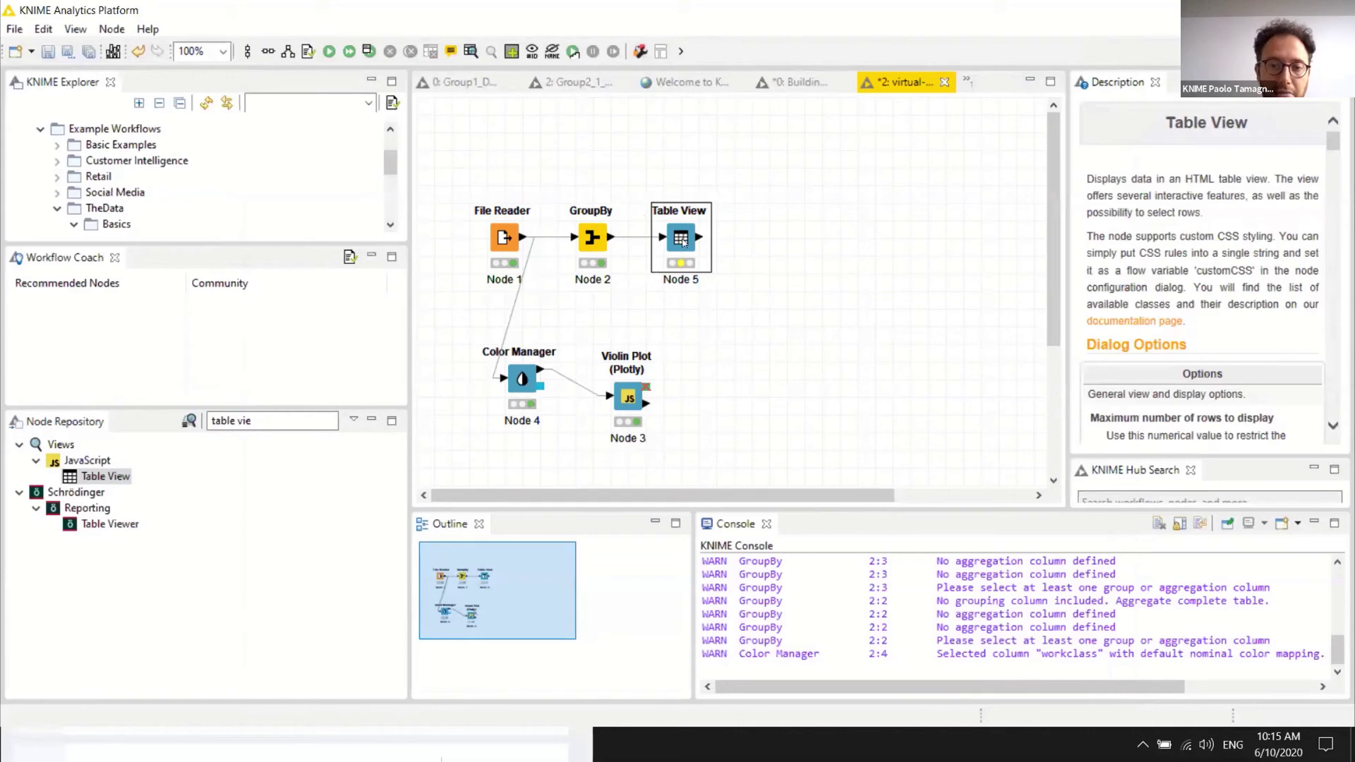
{"action": "double_click", "coordinate": [682, 243]}
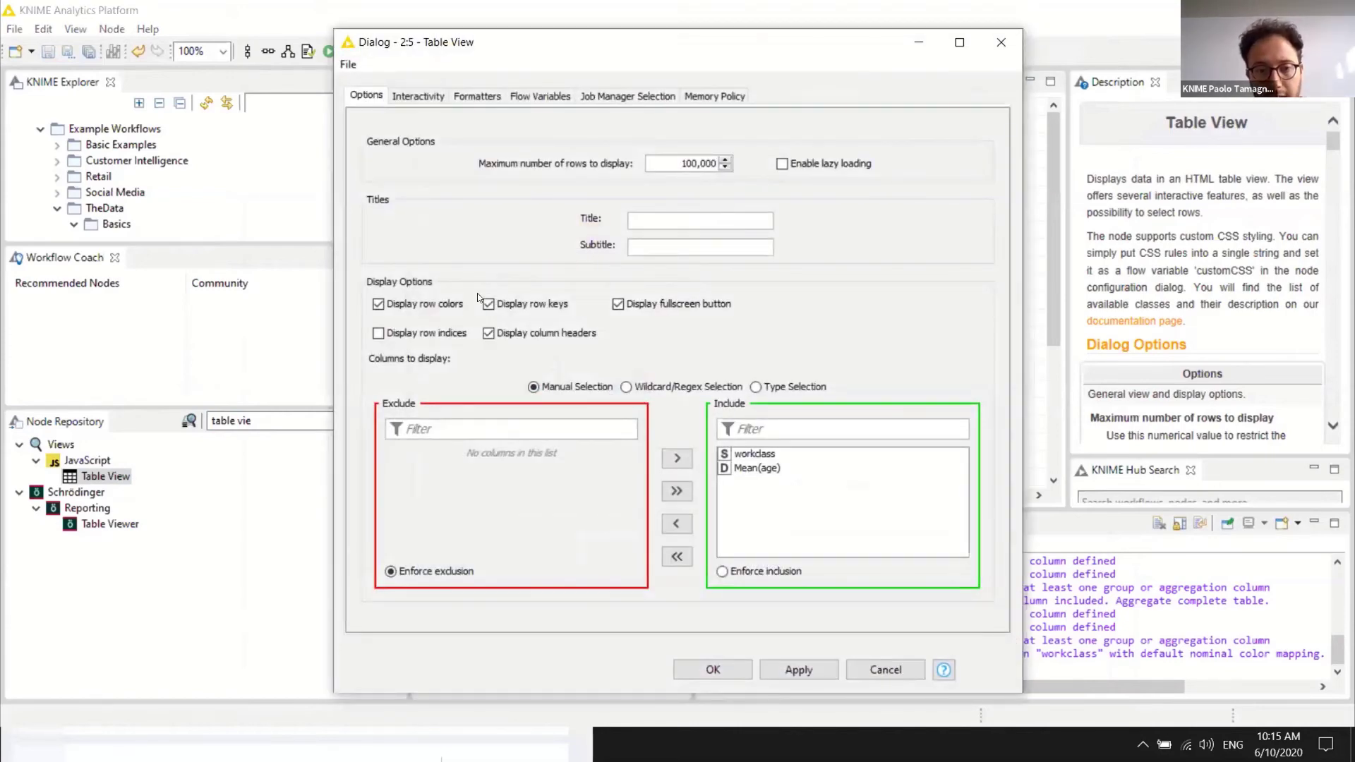
{"action": "left_click", "coordinate": [452, 304]}
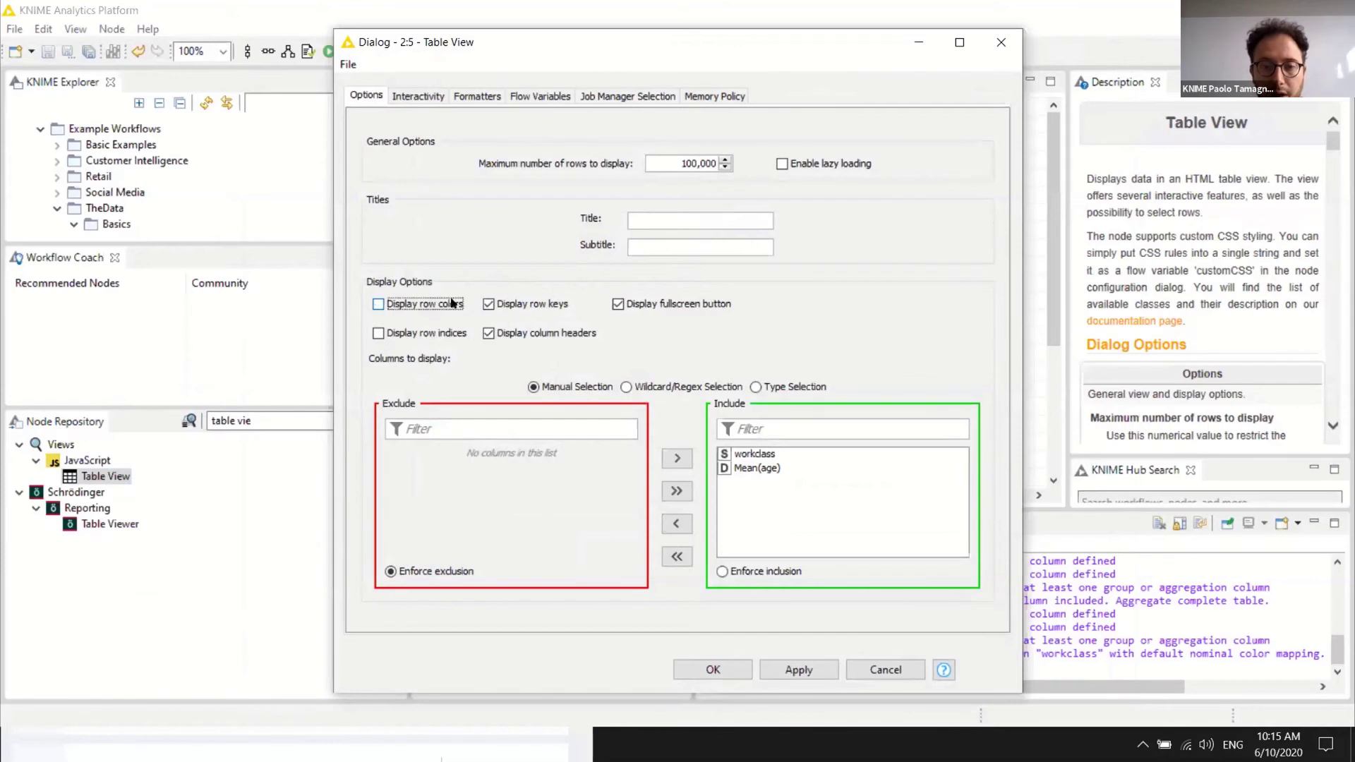
{"action": "left_click", "coordinate": [502, 307]}
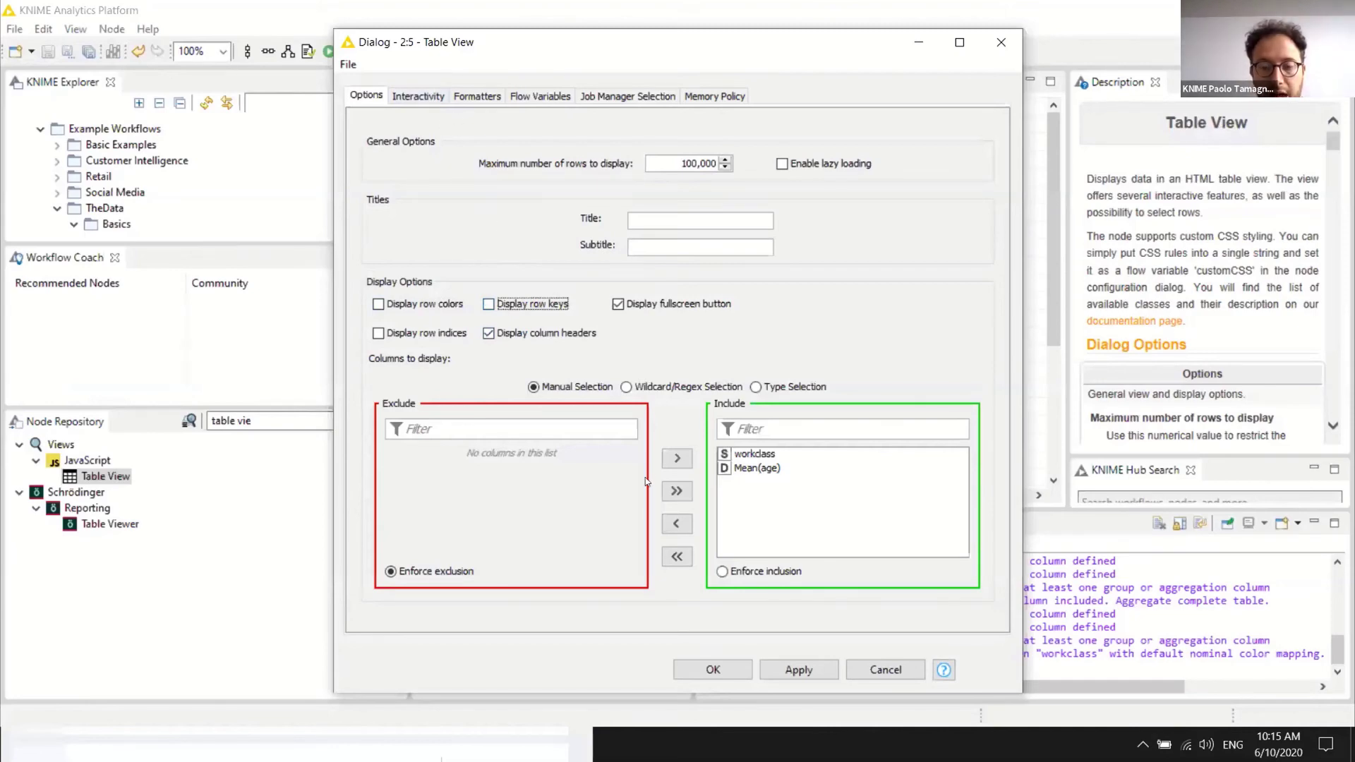
{"action": "left_click", "coordinate": [688, 668]}
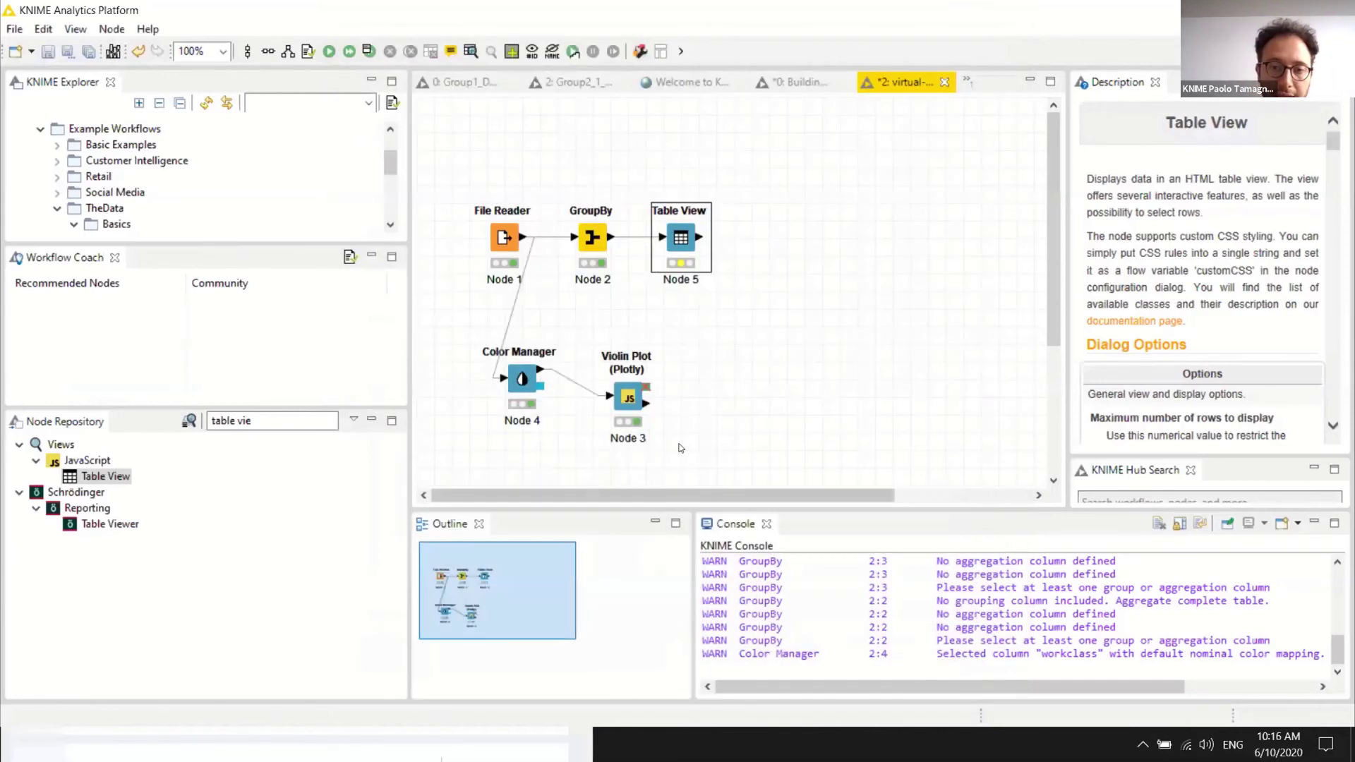
- Add a Row Filter fed by Table View and rearrange the Violin Plot and Color Manager
{"action": "left_click", "coordinate": [282, 421]}
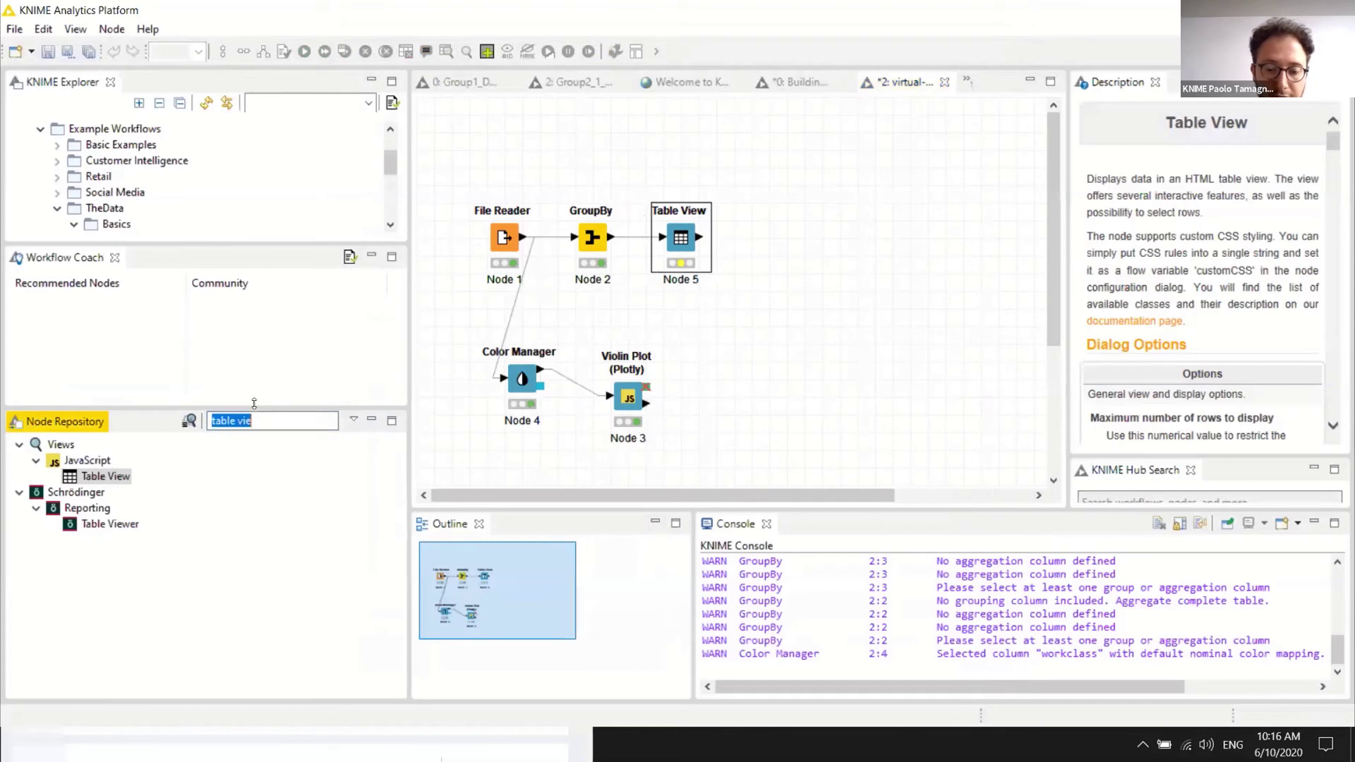
{"action": "type", "text": "t"}
{"action": "type", "text": "ow filter"}
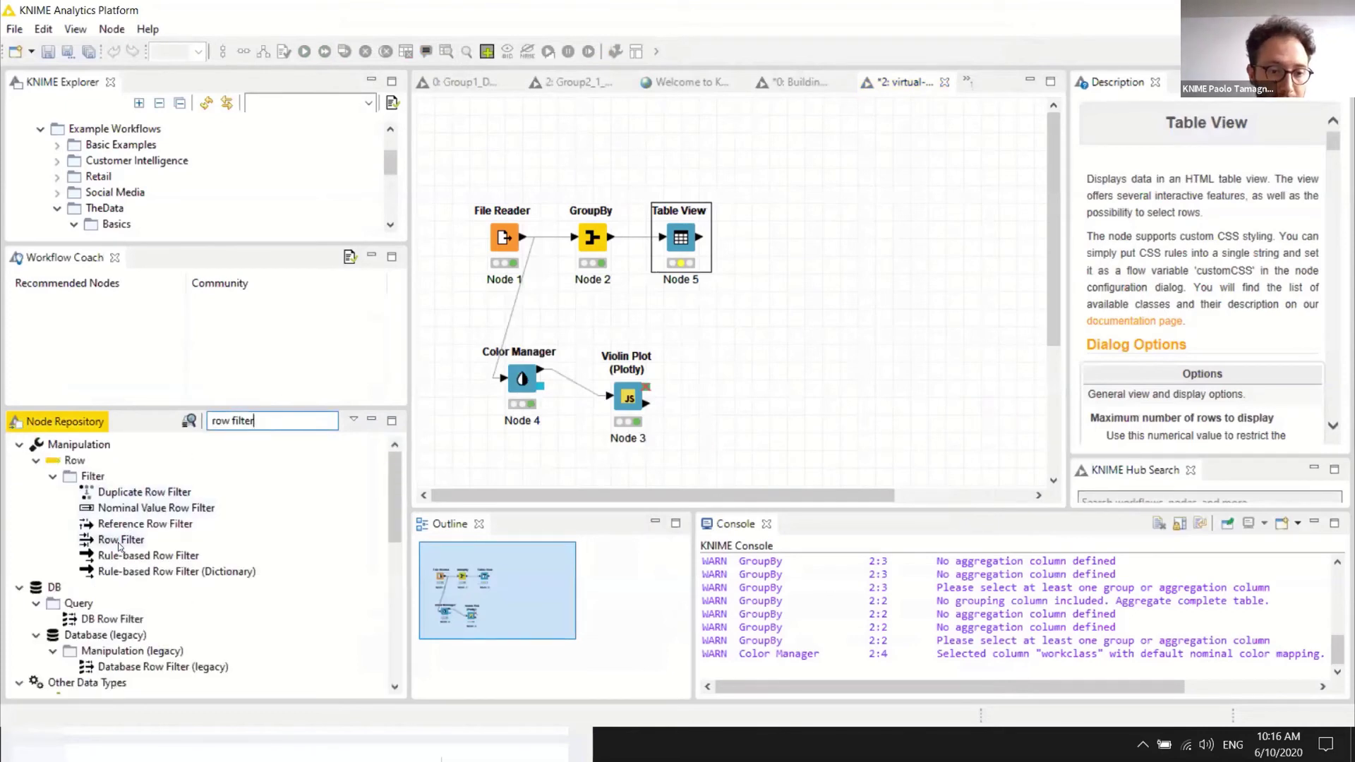
{"action": "left_click_drag", "start_coordinate": [120, 540], "coordinate": [906, 333]}
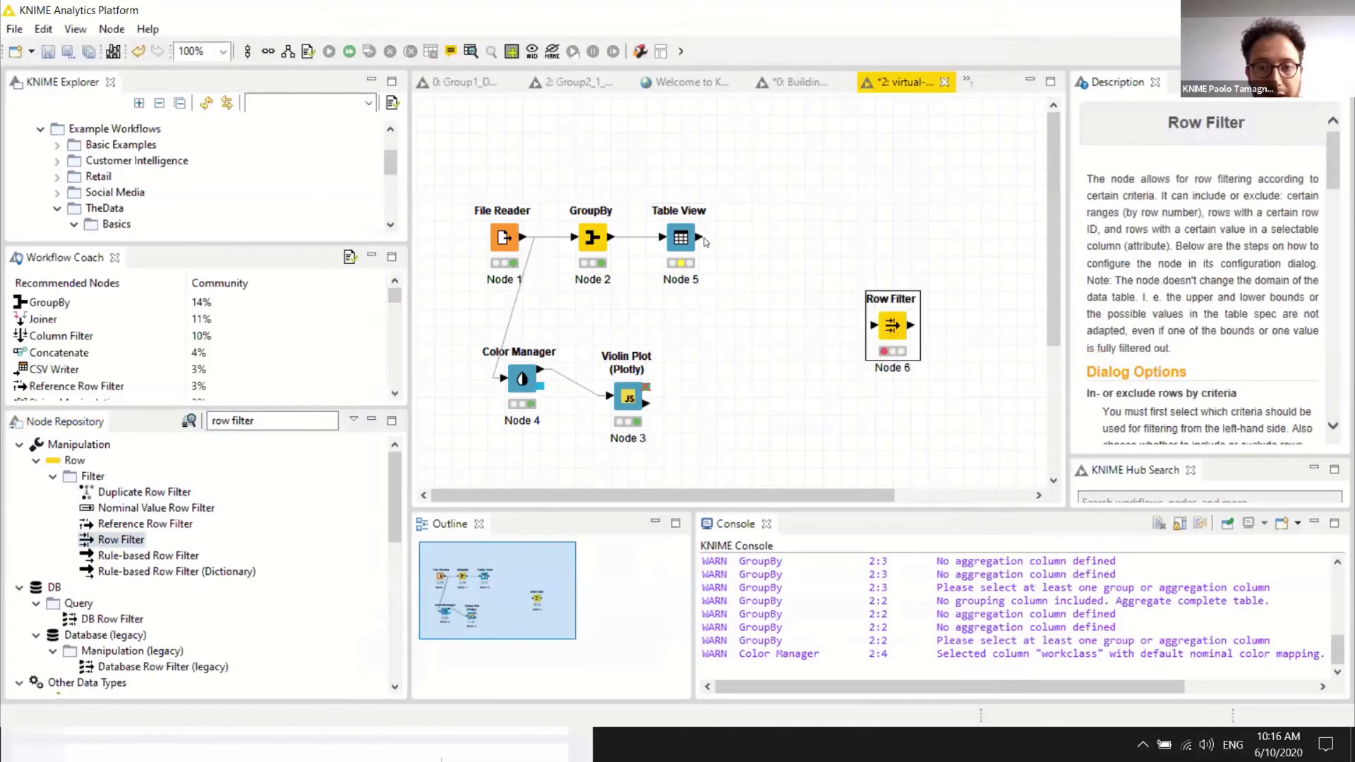
{"action": "left_click_drag", "start_coordinate": [700, 237], "coordinate": [873, 326]}
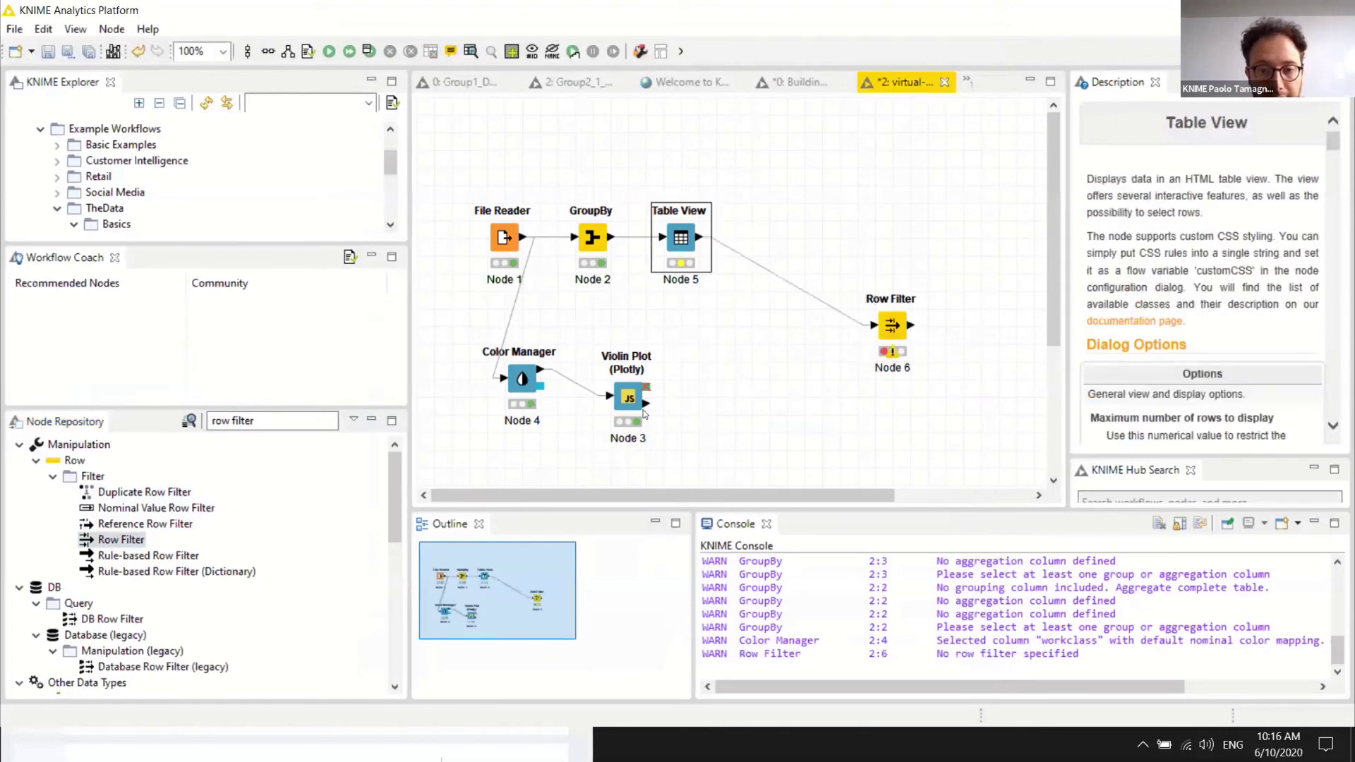
{"action": "left_click_drag", "start_coordinate": [625, 398], "coordinate": [679, 345]}
{"action": "left_click_drag", "start_coordinate": [526, 379], "coordinate": [600, 326]}
{"action": "key", "text": "ctrl+shift+Down"}
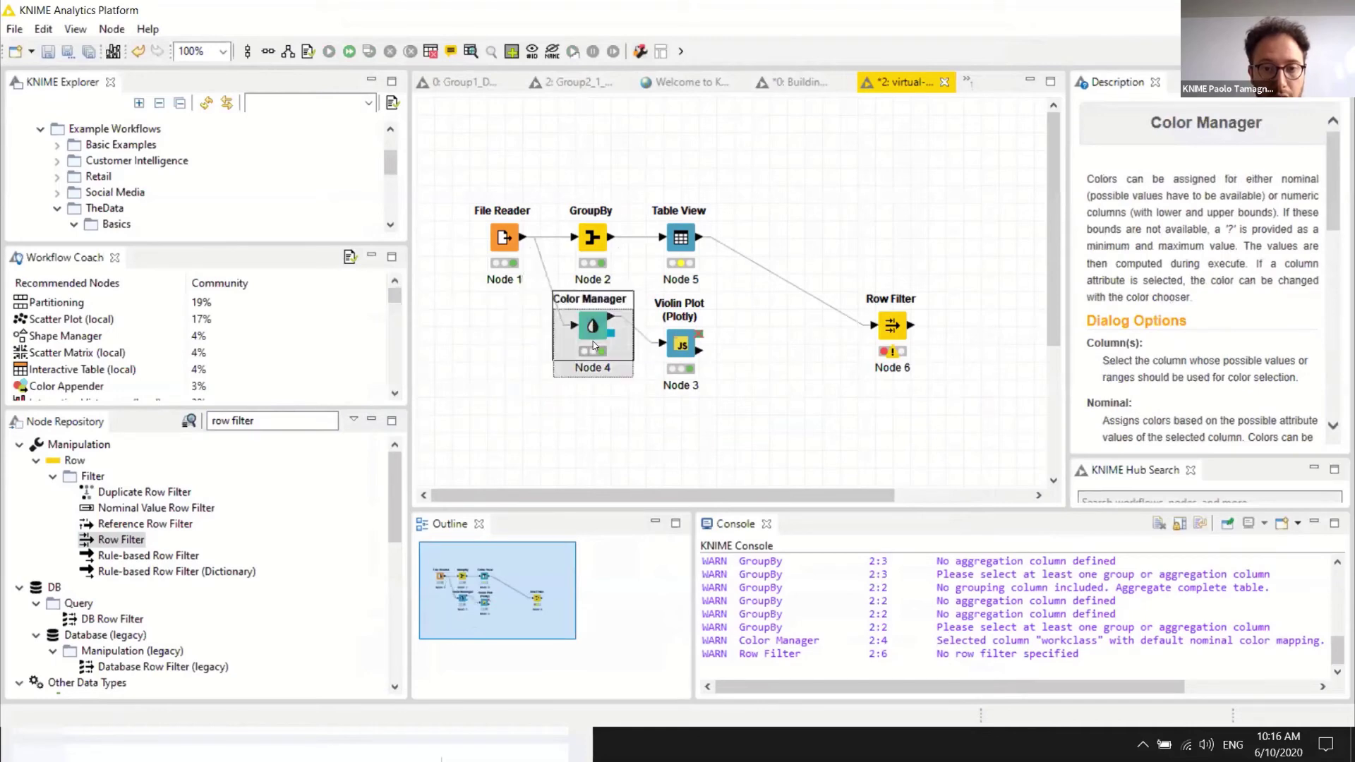
- Turn GroupBy, Table View, Color Manager and Violin Plot into component 'Visualize Age by Workclass'
{"action": "left_click_drag", "start_coordinate": [559, 146], "coordinate": [706, 381]}
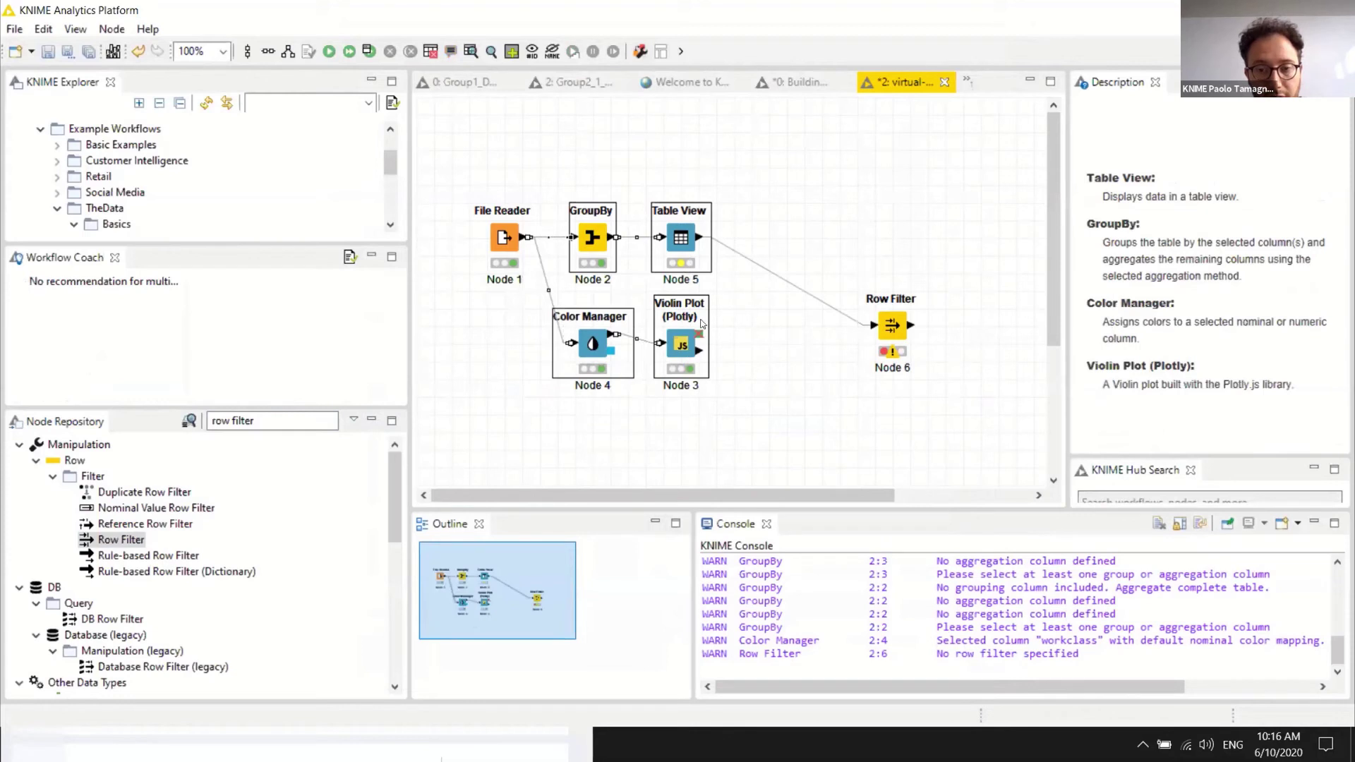
{"action": "right_click", "coordinate": [681, 237]}
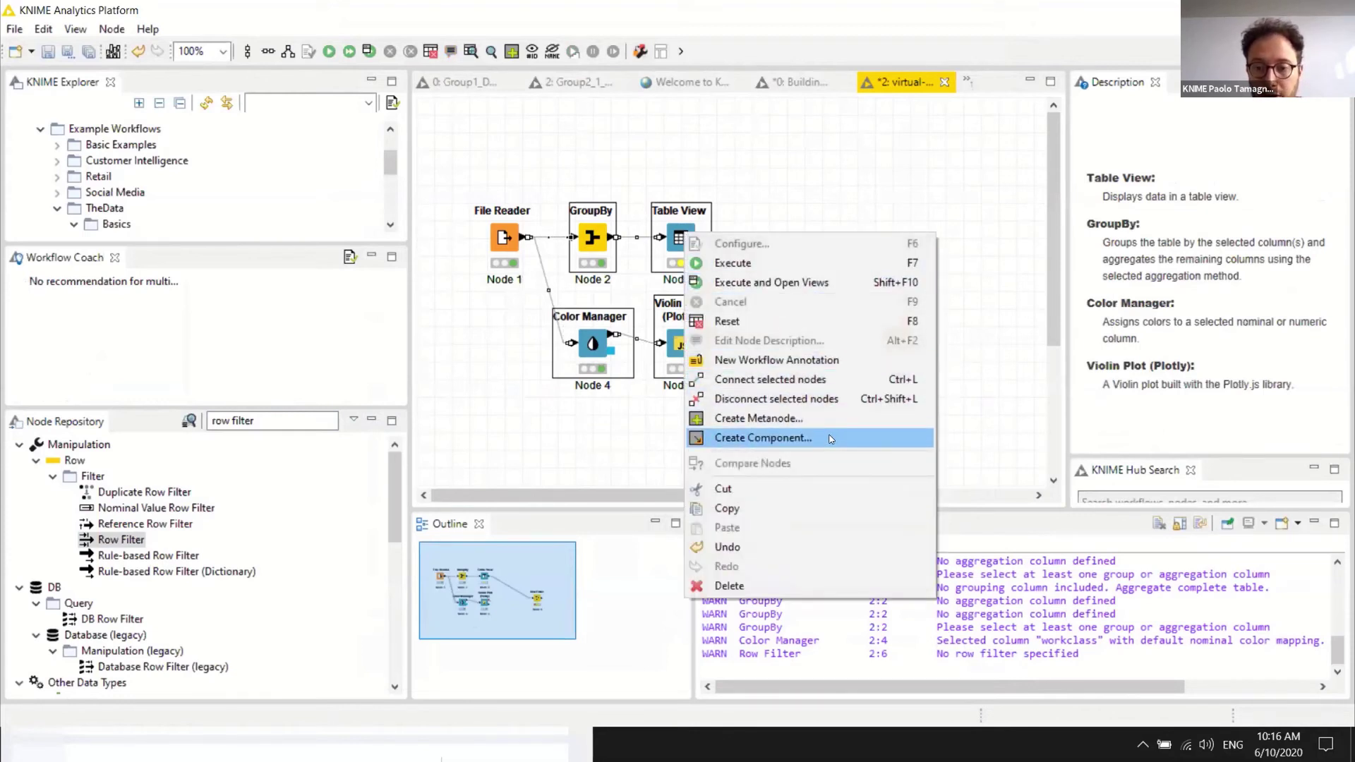
{"action": "left_click", "coordinate": [763, 438]}
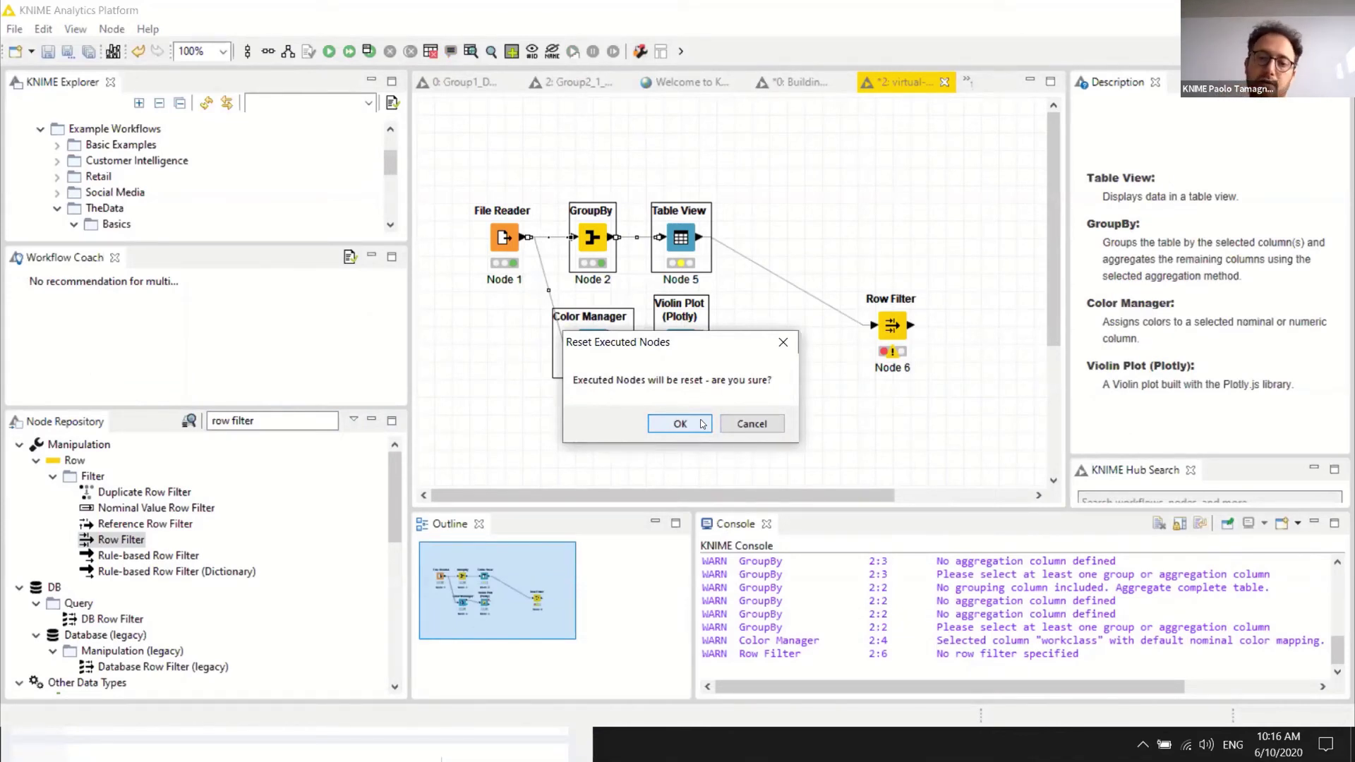
{"action": "left_click", "coordinate": [689, 421]}
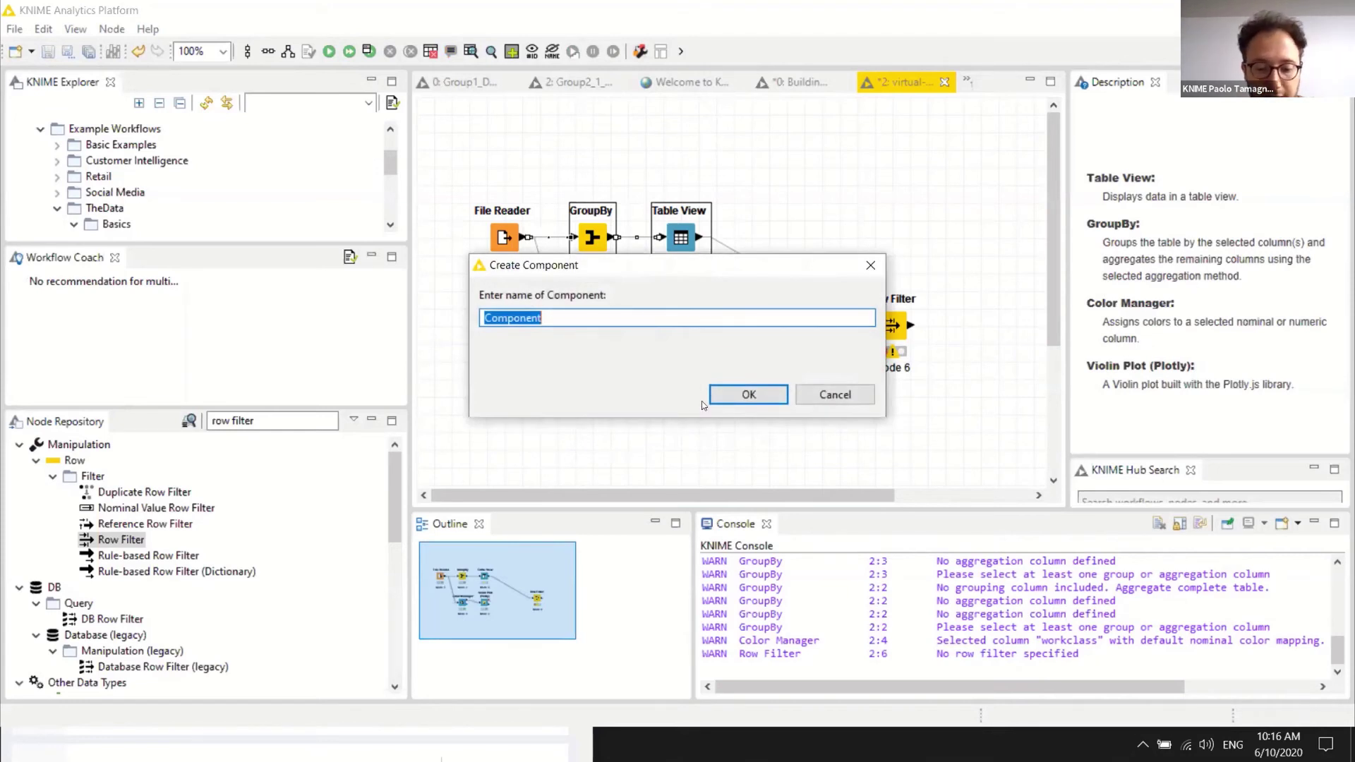
{"action": "type", "text": "Visuali"}
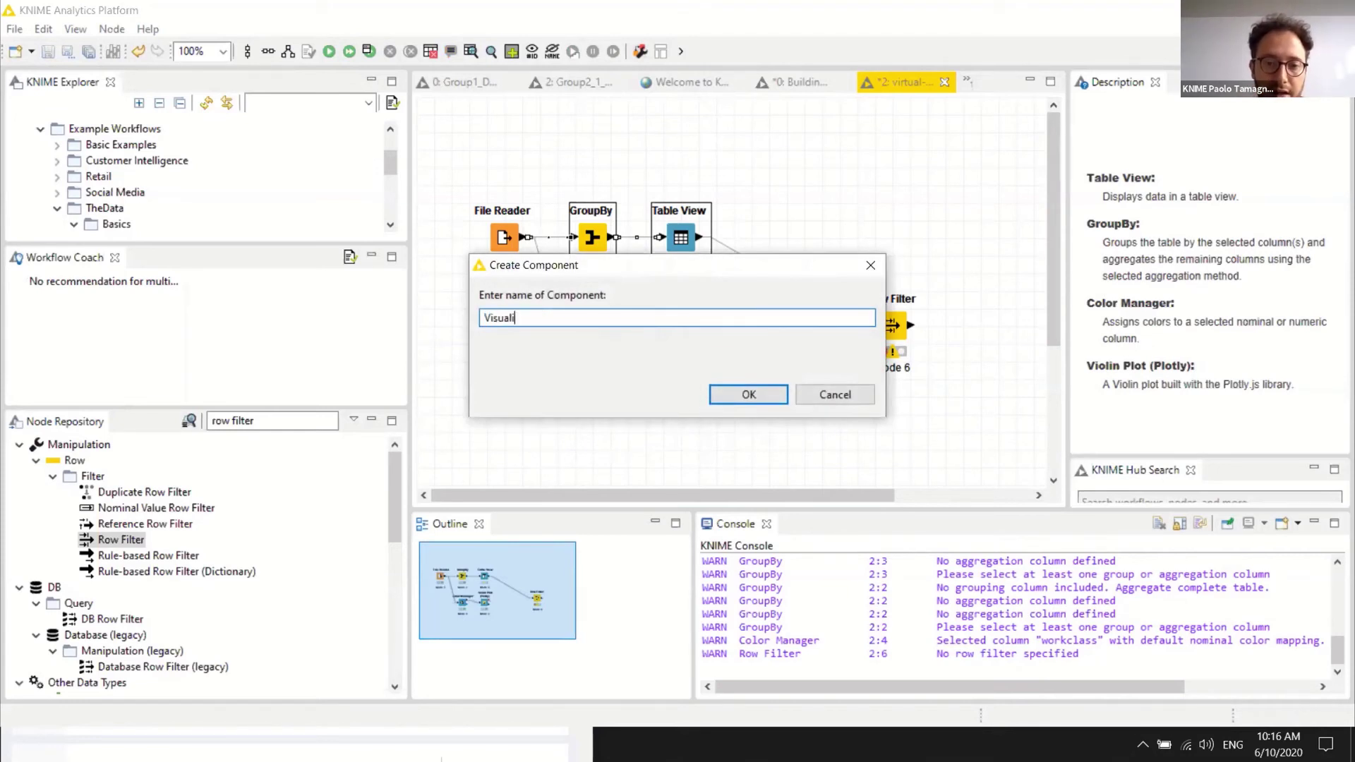
{"action": "type", "text": "ze "}
{"action": "type", "text": "Age"}
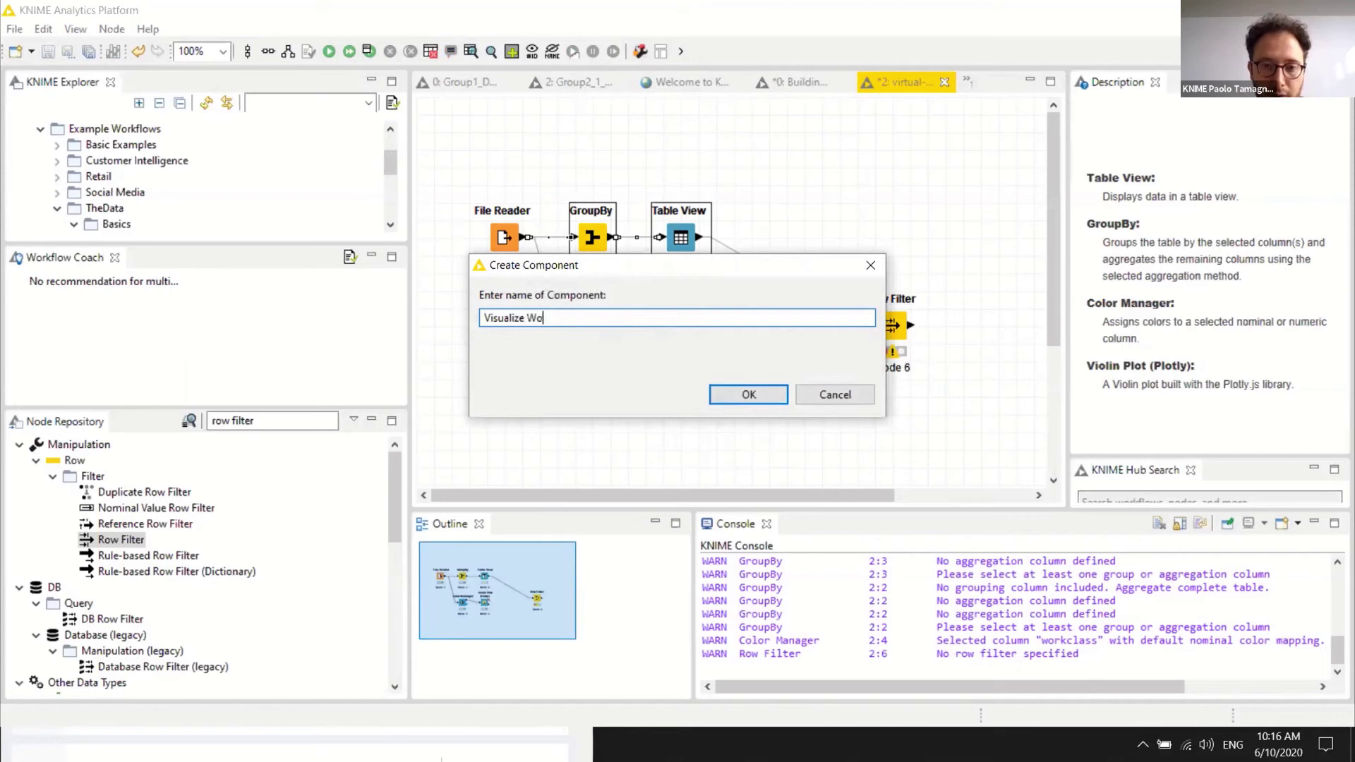
{"action": "key", "text": "BackSpace"}
{"action": "key", "text": "BackSpace"}
{"action": "key", "text": "BackSpace"}
{"action": "type", "text": "Age b"}
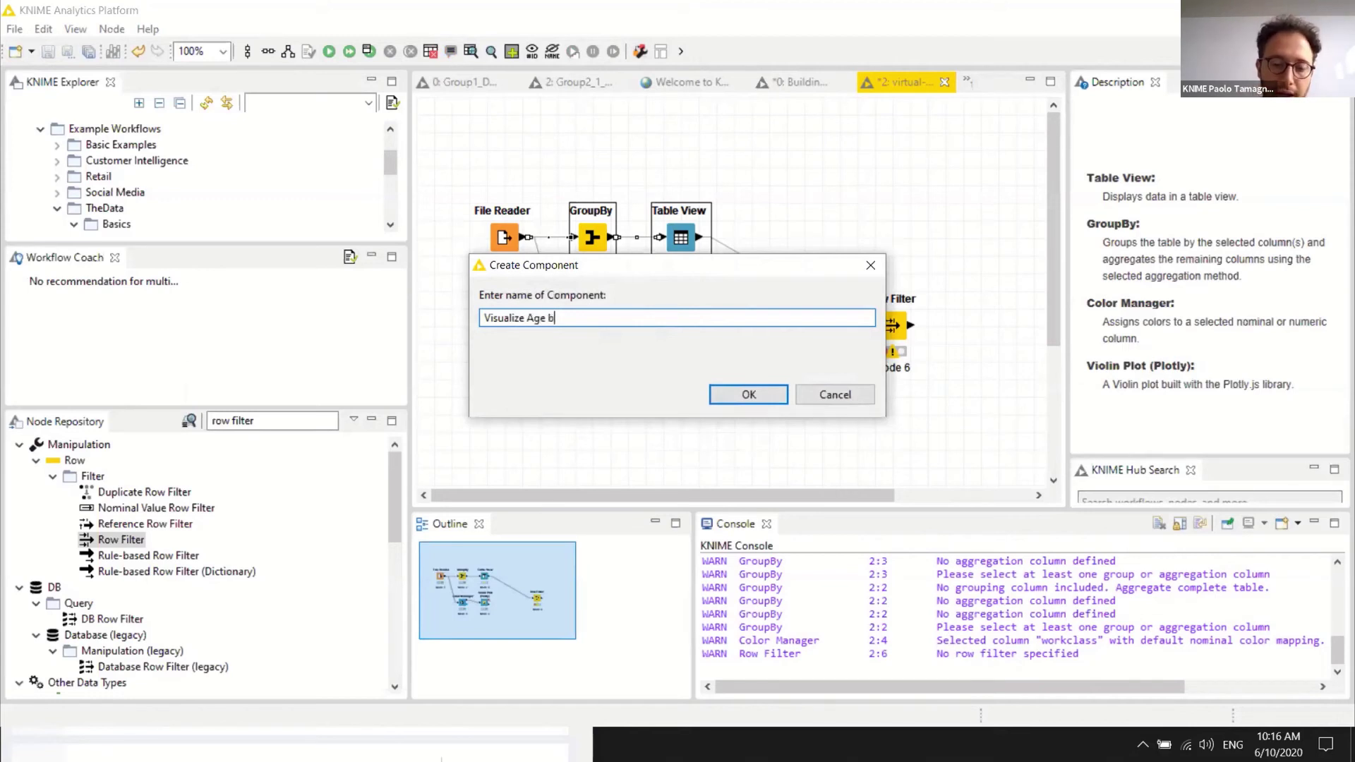
{"action": "type", "text": "y Workflass"}
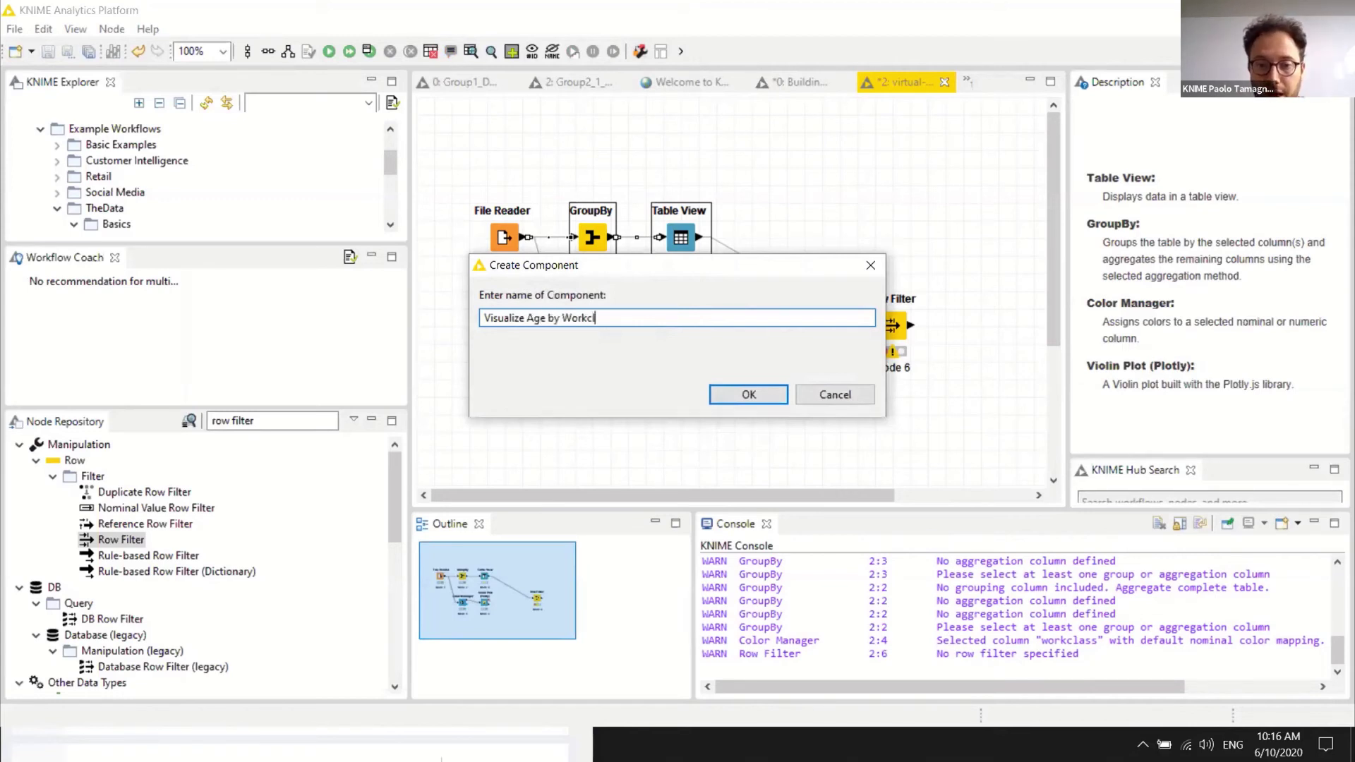
{"action": "key", "text": "Return"}
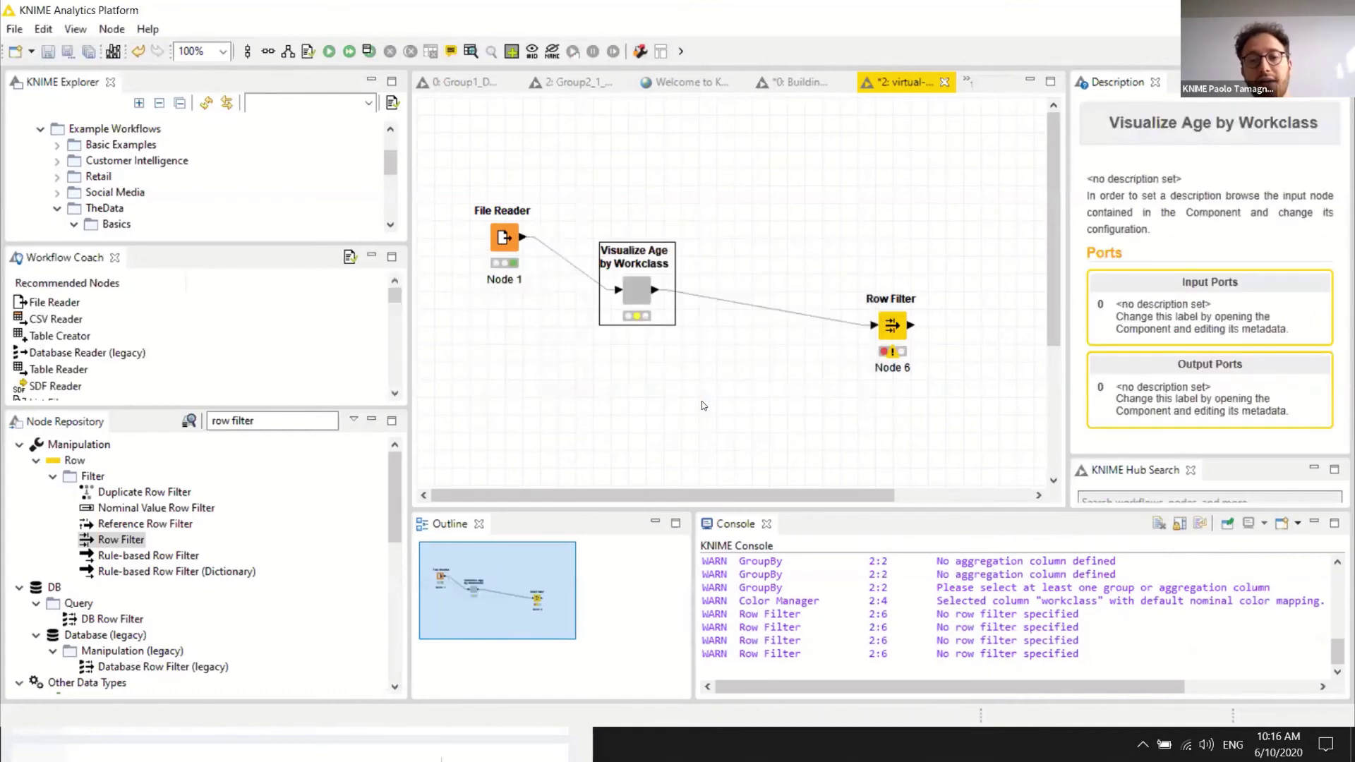
- Align File Reader and Row Filter level with the component
{"action": "left_click", "coordinate": [510, 279]}
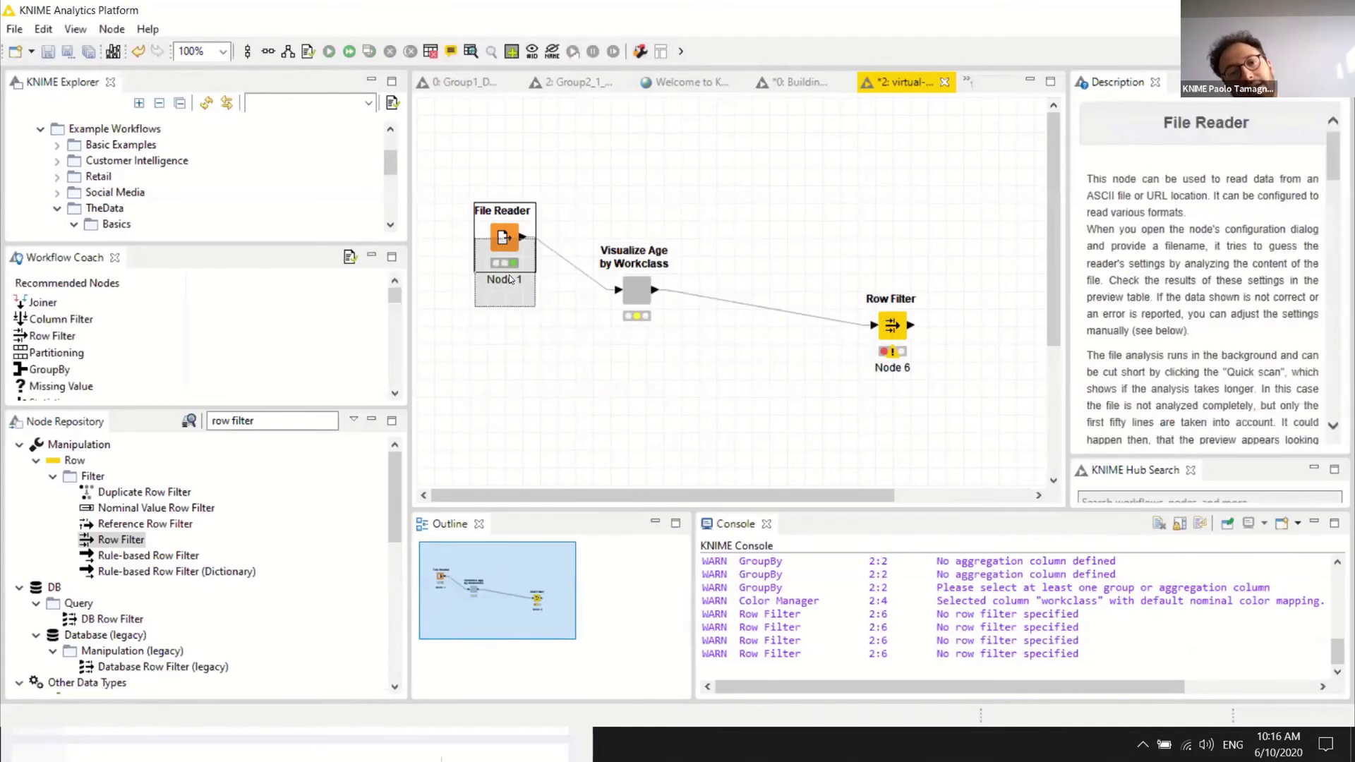
{"action": "left_click_drag", "start_coordinate": [510, 279], "coordinate": [510, 332]}
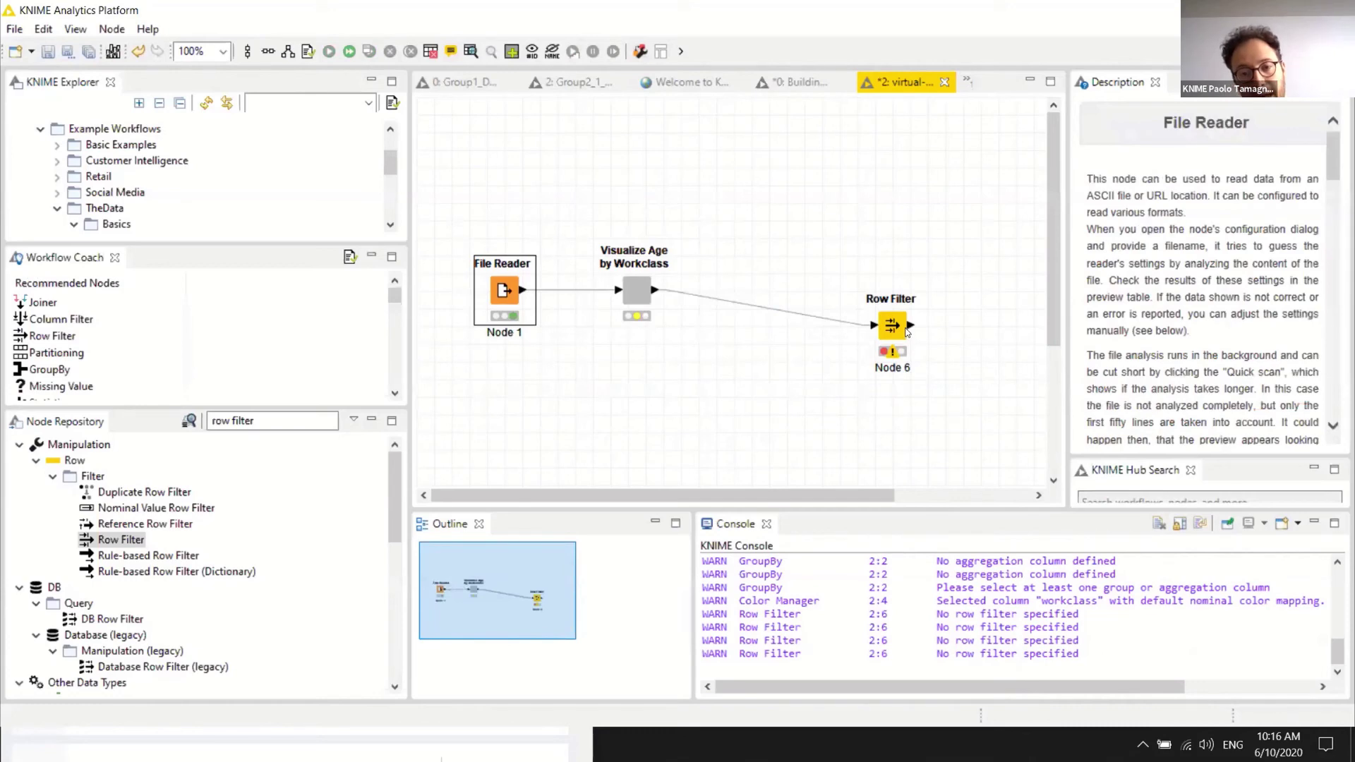
{"action": "left_click_drag", "start_coordinate": [906, 332], "coordinate": [783, 296]}
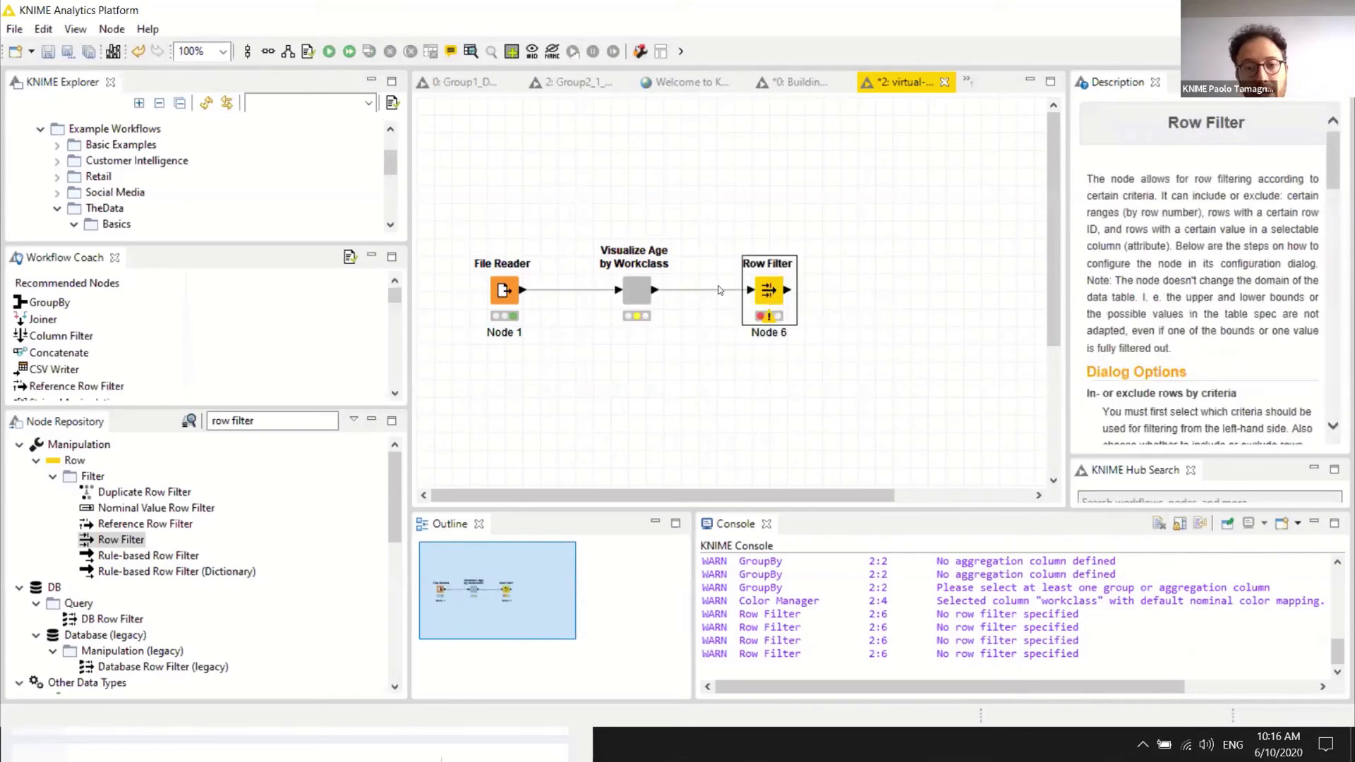
- Open the Visualize Age by Workclass component and its view layout settings
{"action": "right_click", "coordinate": [636, 287]}
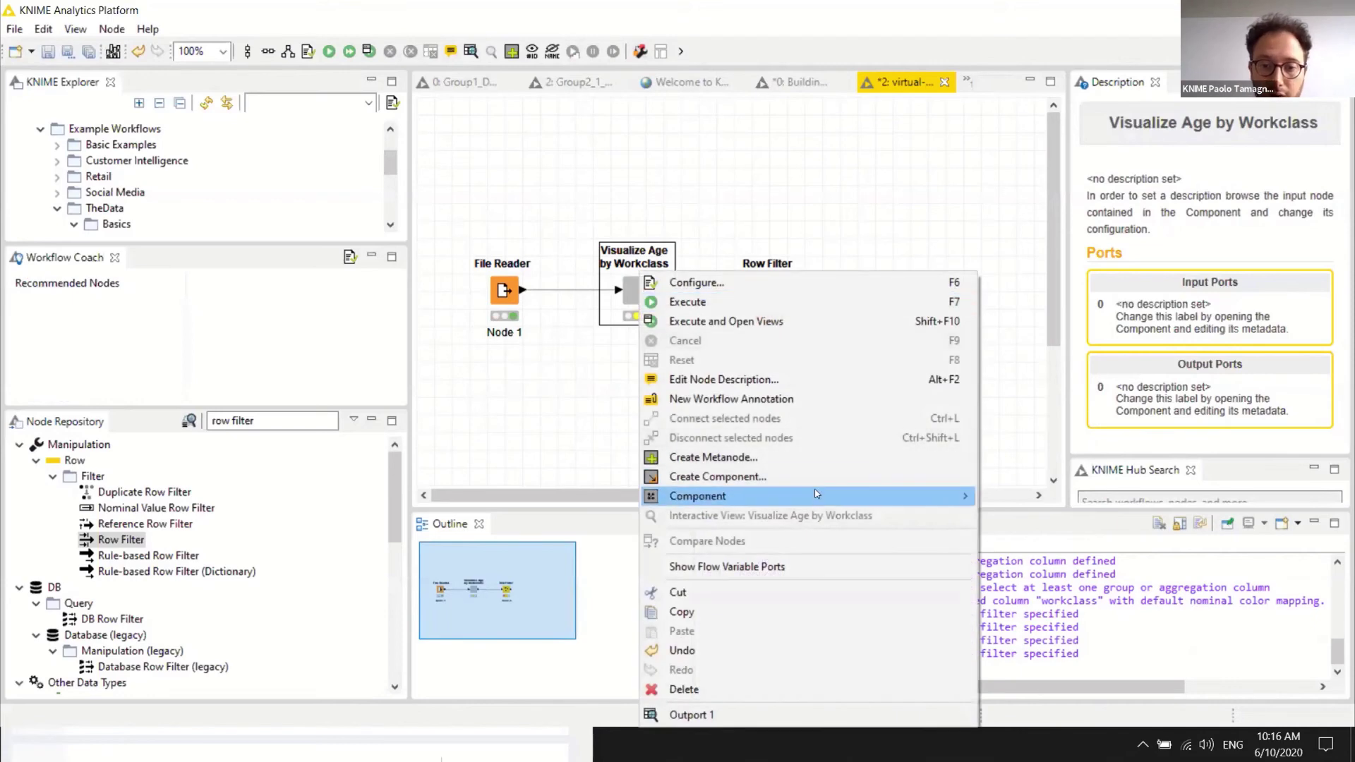
{"action": "mouse_move", "coordinate": [819, 501]}
{"action": "left_click", "coordinate": [1016, 496]}
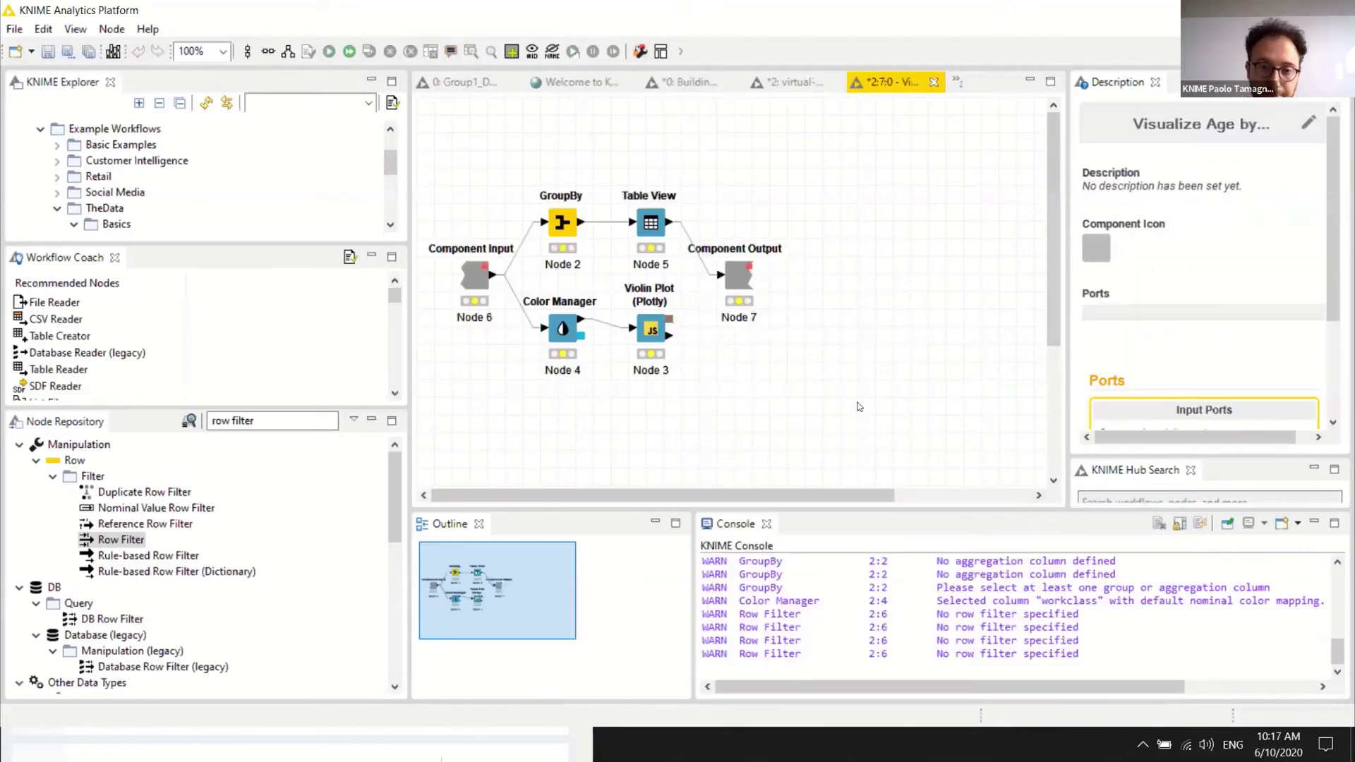
{"action": "left_click", "coordinate": [660, 52]}
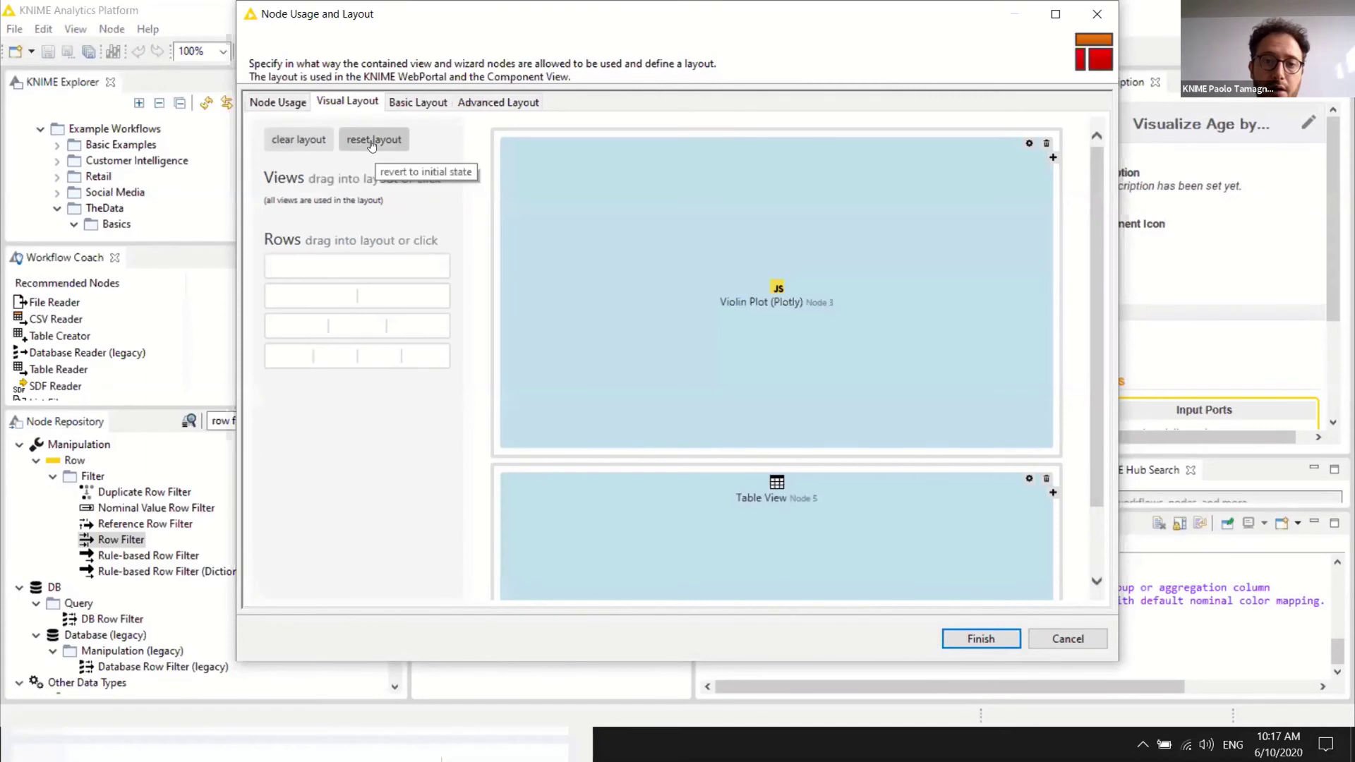
- Replace the layout with one two-column row holding Violin Plot and Table View
{"action": "left_click", "coordinate": [297, 142]}
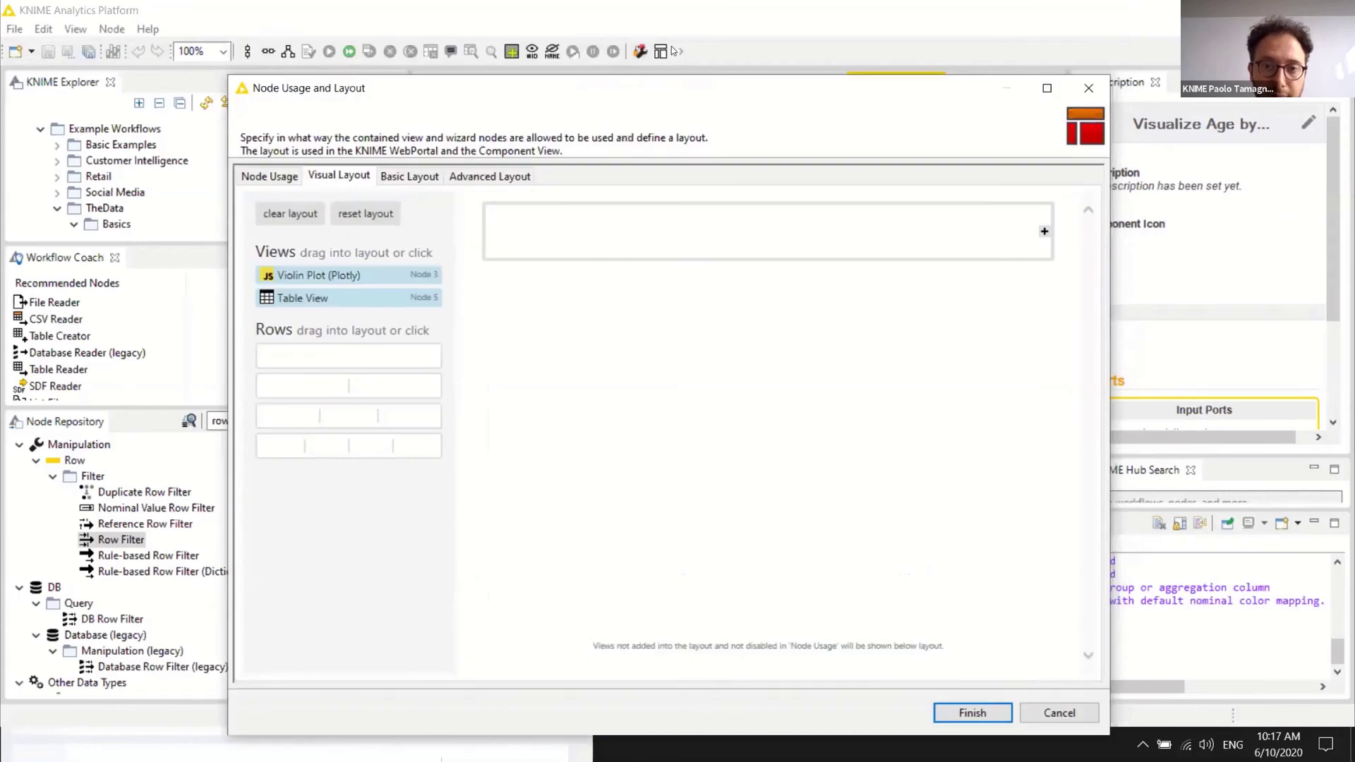
{"action": "left_click", "coordinate": [345, 386]}
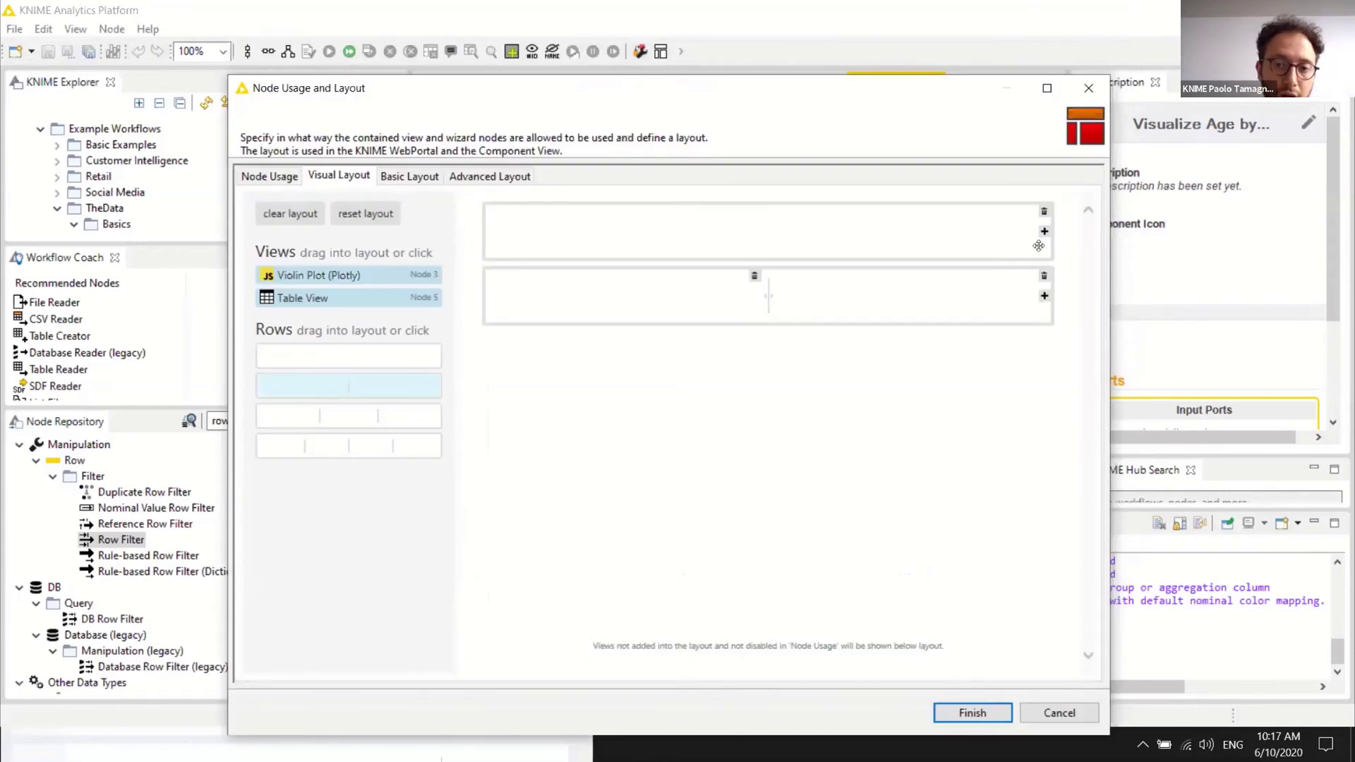
{"action": "left_click", "coordinate": [1043, 214]}
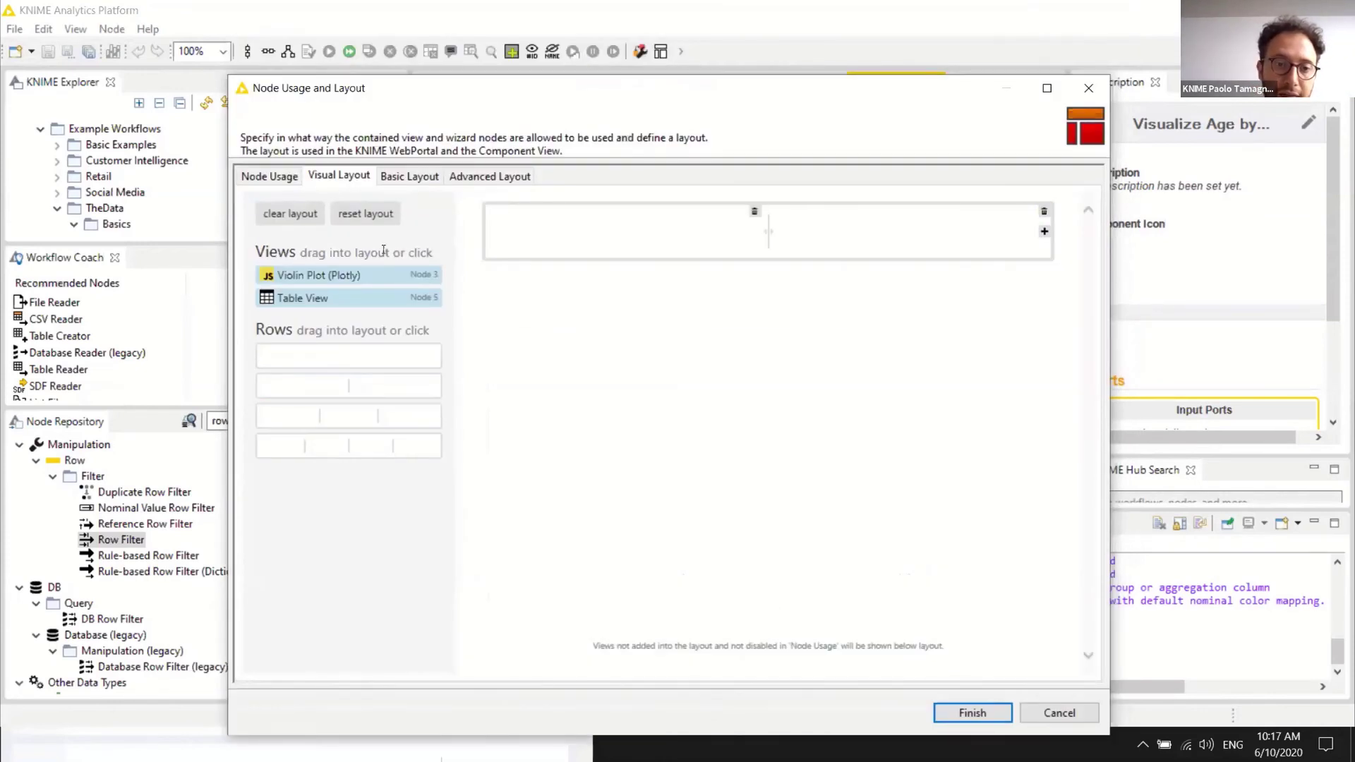
{"action": "left_click", "coordinate": [317, 275]}
{"action": "left_click", "coordinate": [303, 275]}
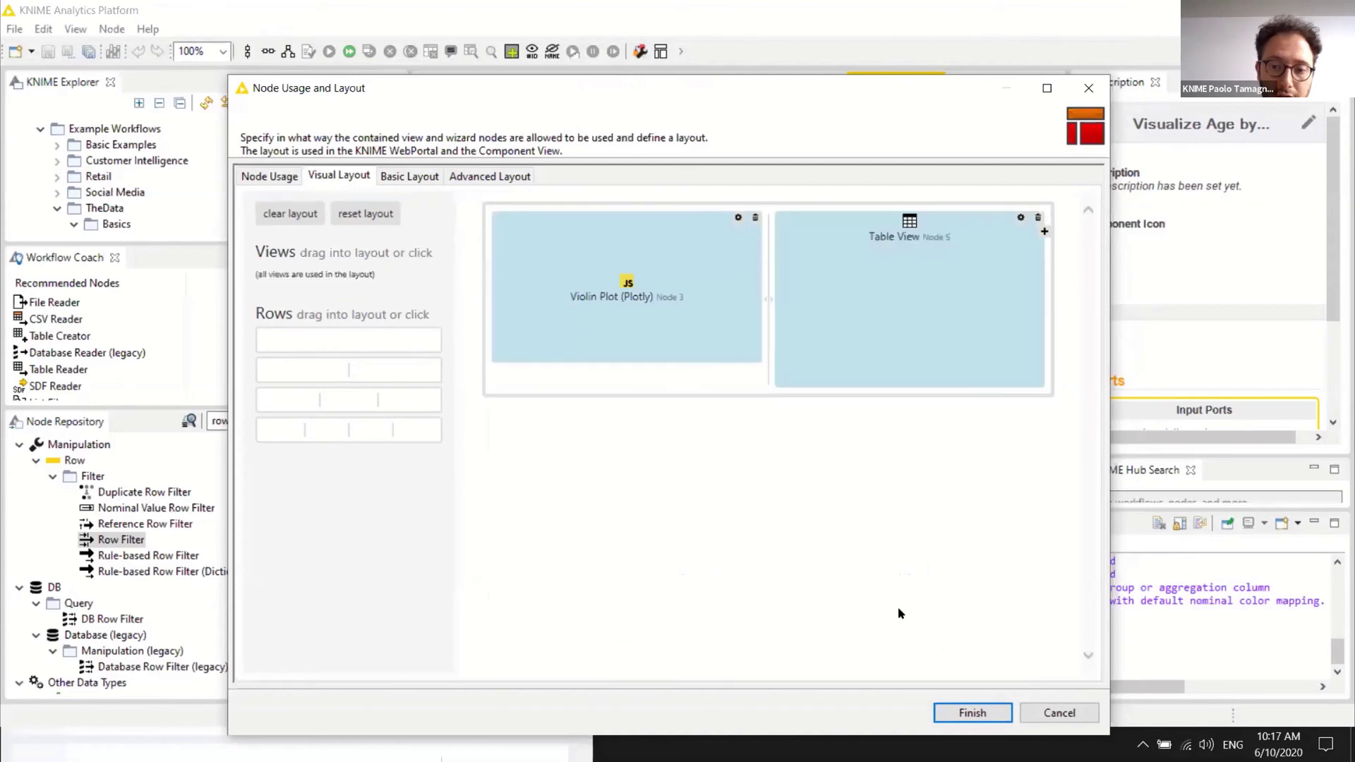
- Save the layout, then run the Visualize Age by Workclass component and open its view maximized
{"action": "left_click", "coordinate": [971, 712]}
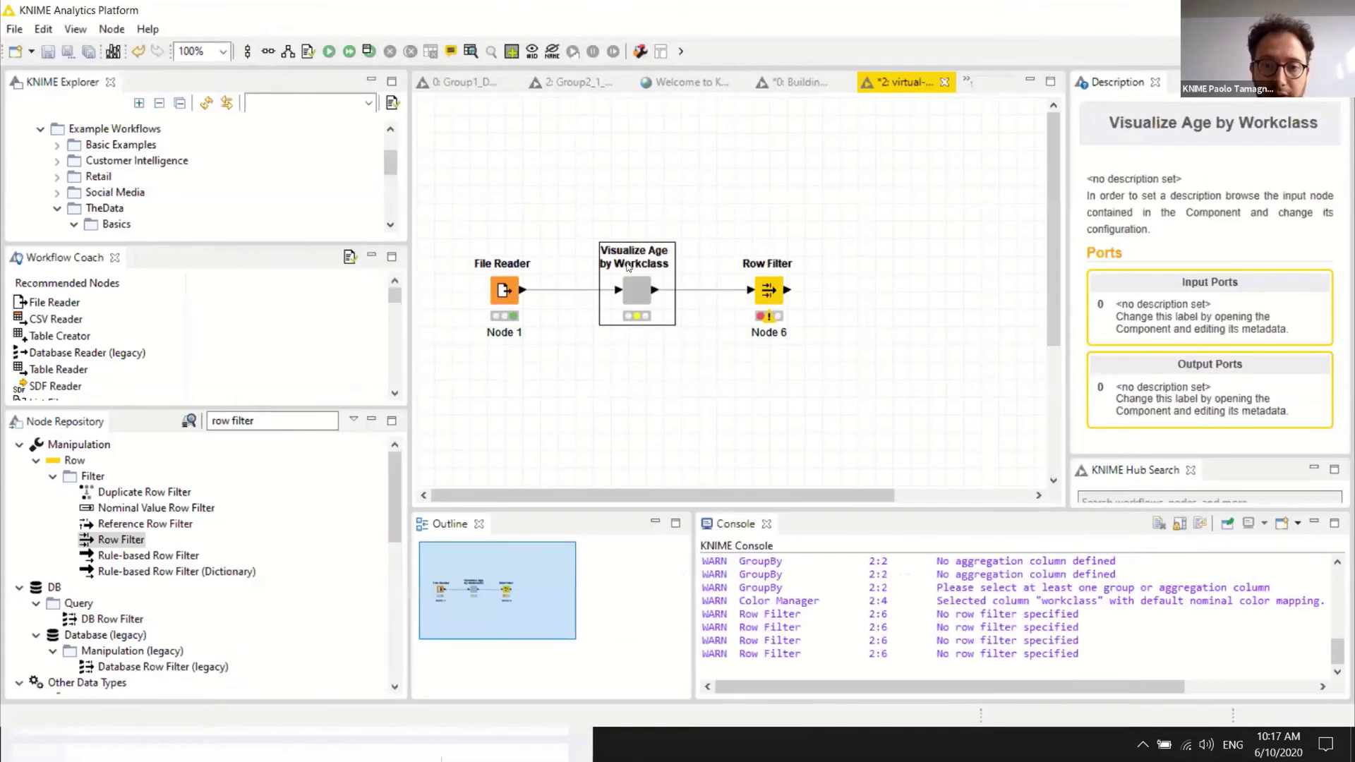
{"action": "right_click", "coordinate": [637, 275]}
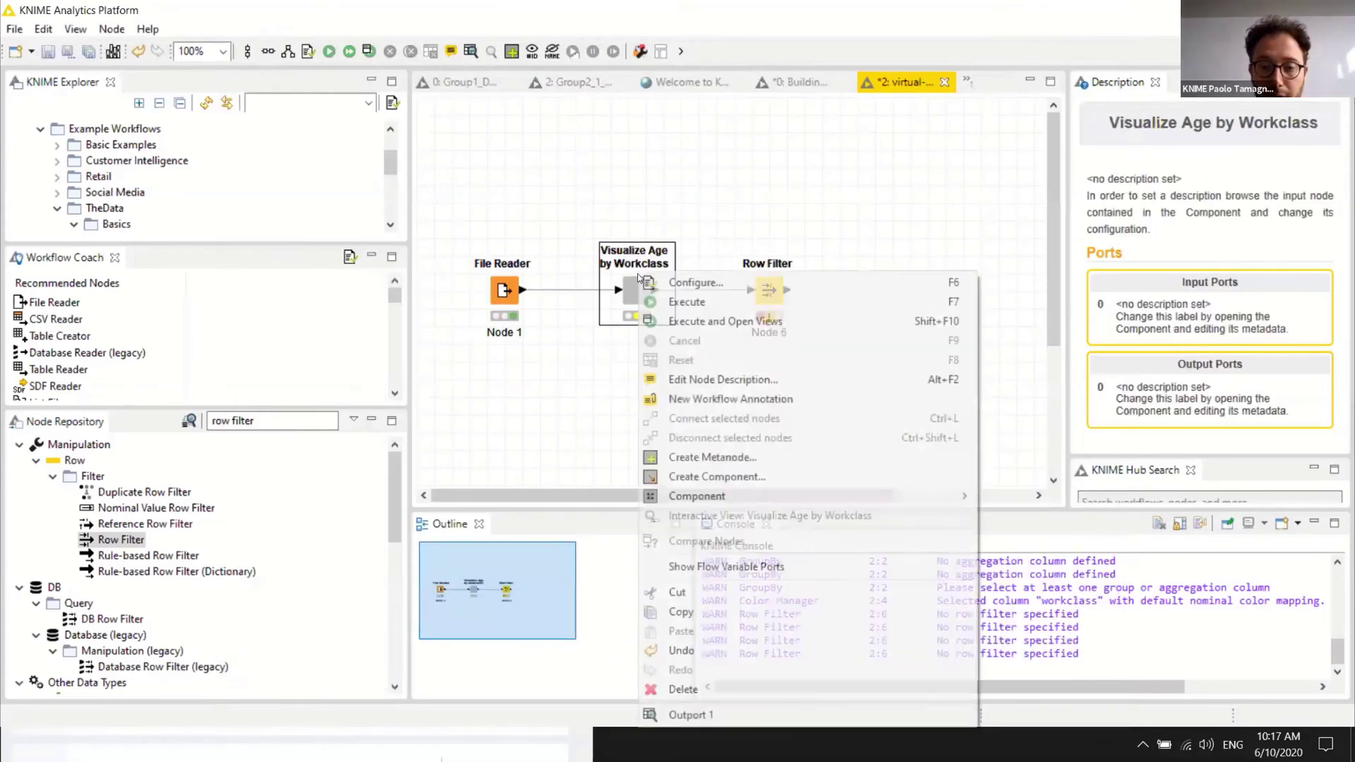
{"action": "left_click", "coordinate": [680, 322]}
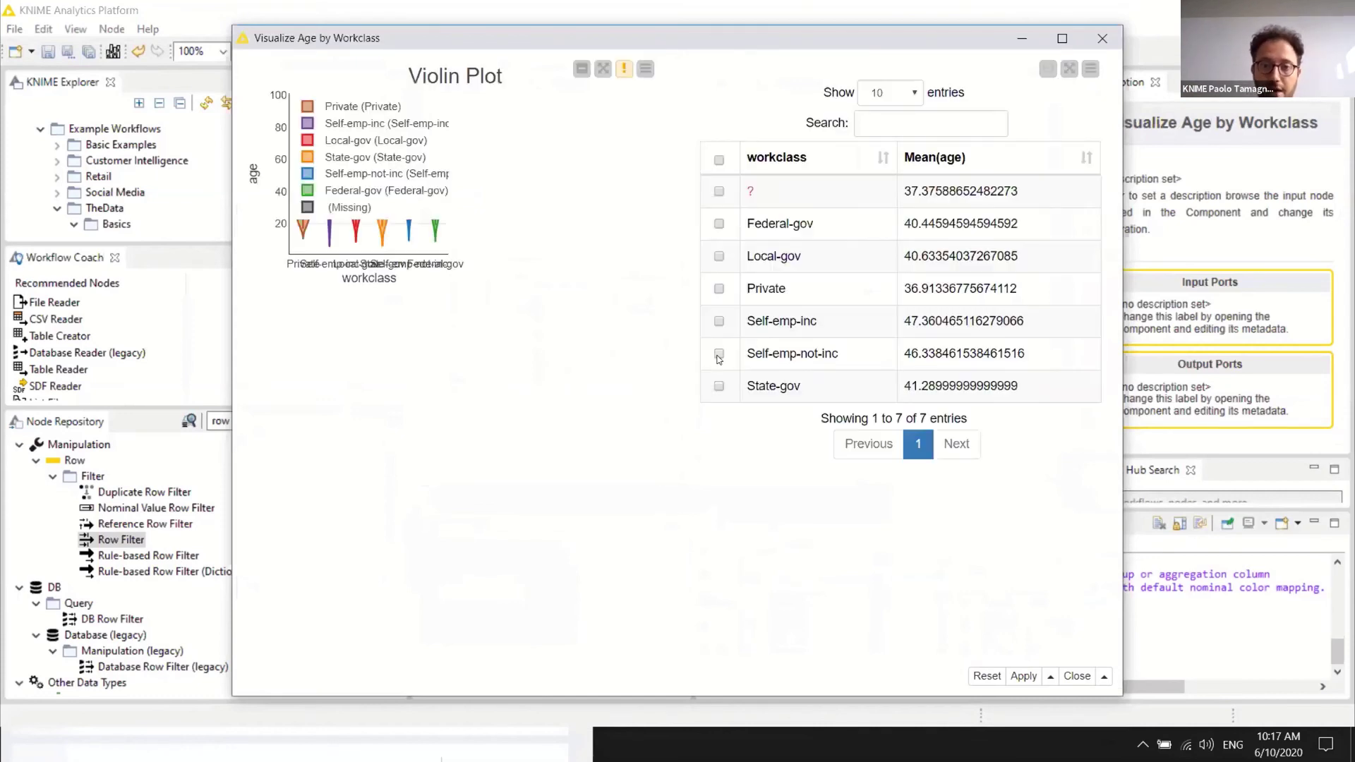
{"action": "left_click", "coordinate": [1062, 38]}
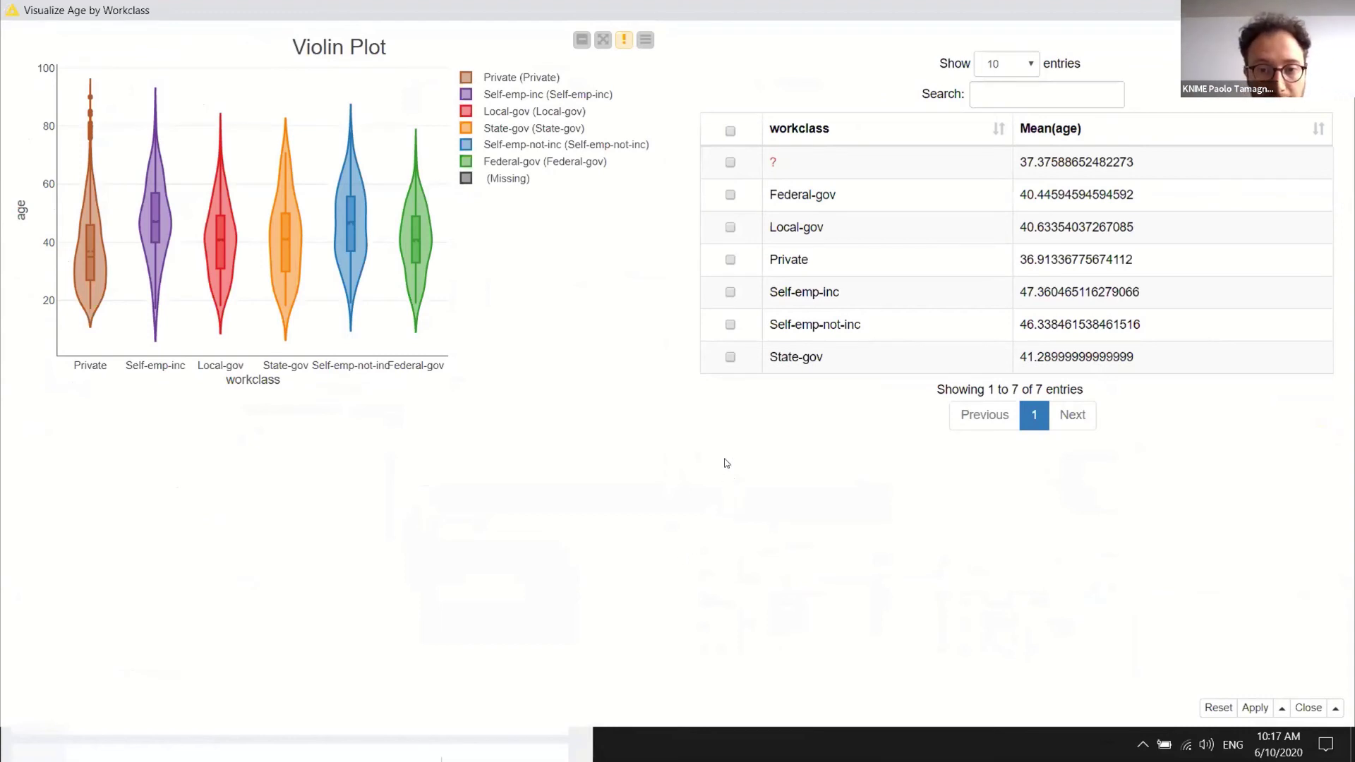
- Tick only Federal-gov and Local-gov for the violin plot and close the view applying the selection
{"action": "left_click", "coordinate": [728, 259]}
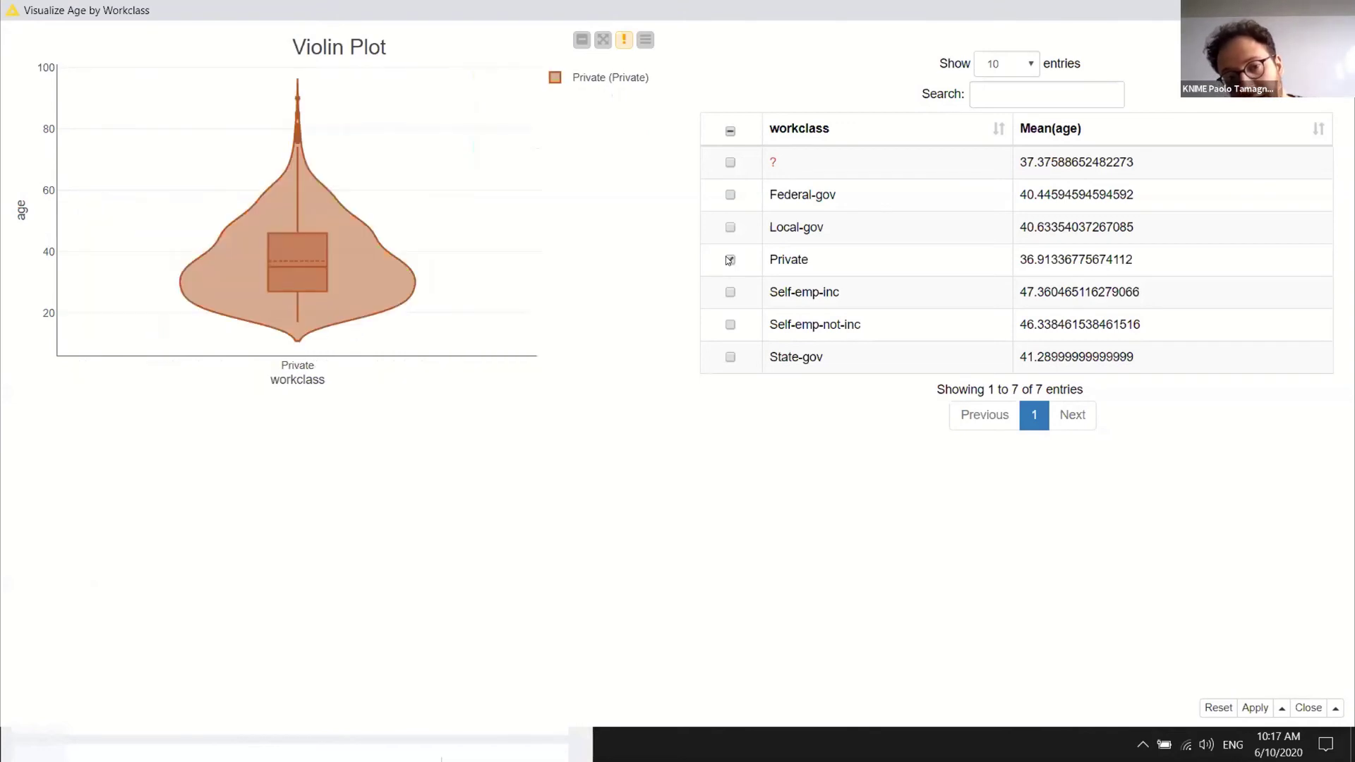
{"action": "left_click", "coordinate": [730, 226]}
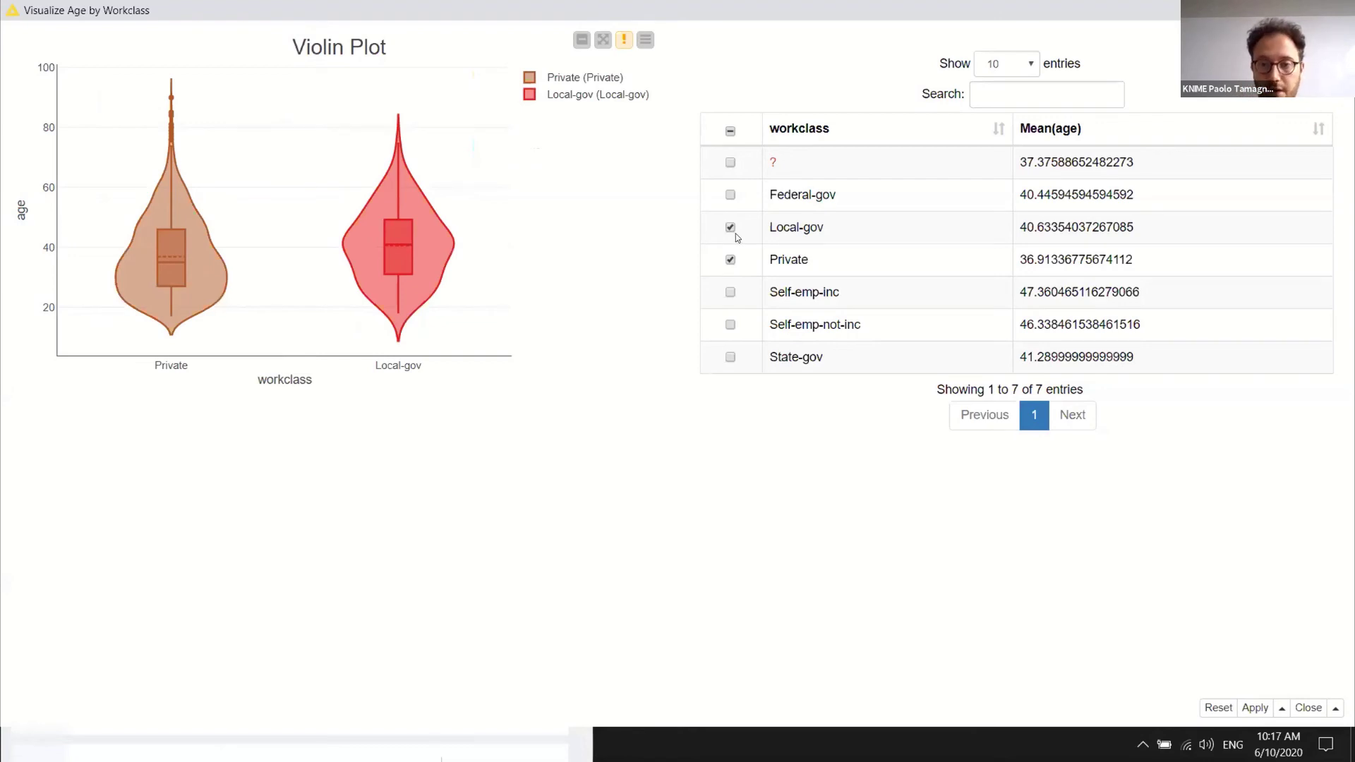
{"action": "left_click", "coordinate": [731, 291]}
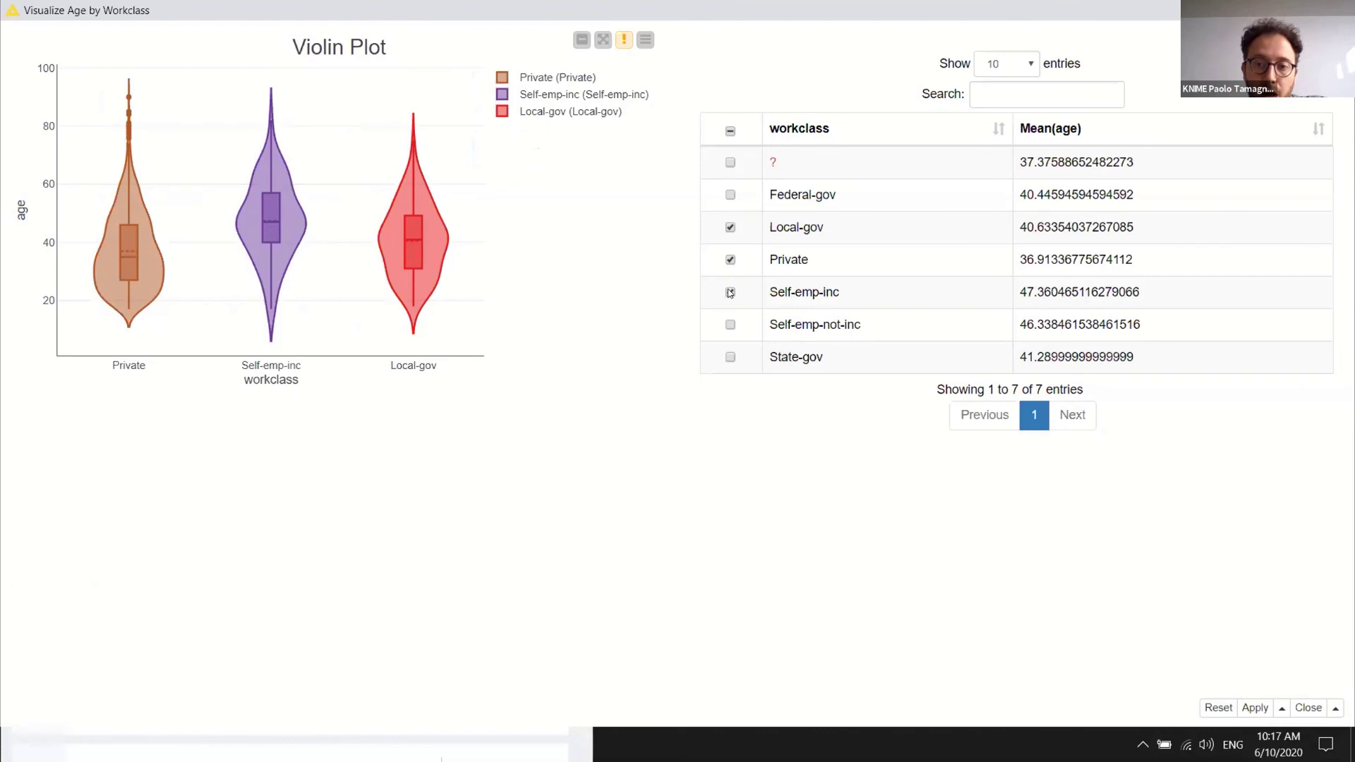
{"action": "left_click", "coordinate": [730, 292]}
{"action": "left_click", "coordinate": [730, 259]}
{"action": "left_click", "coordinate": [731, 194]}
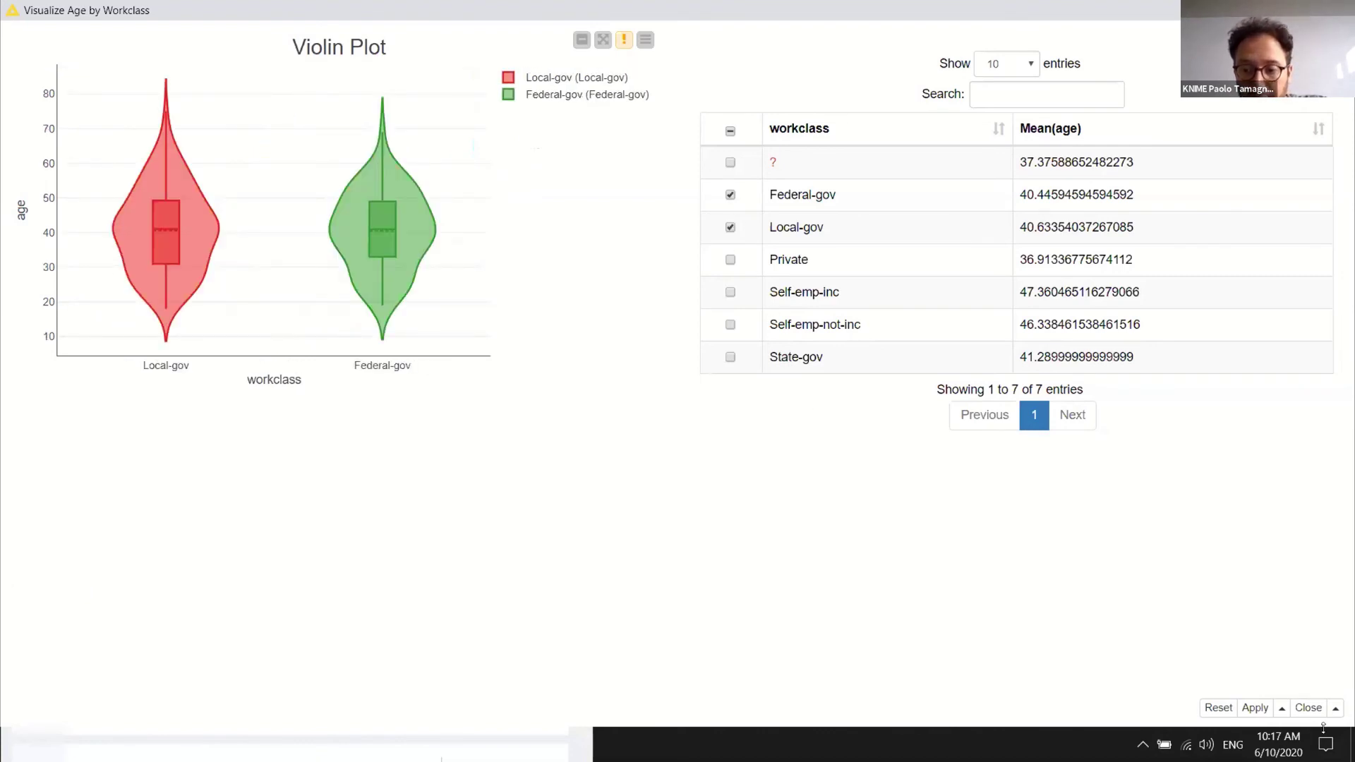
{"action": "left_click", "coordinate": [1334, 708]}
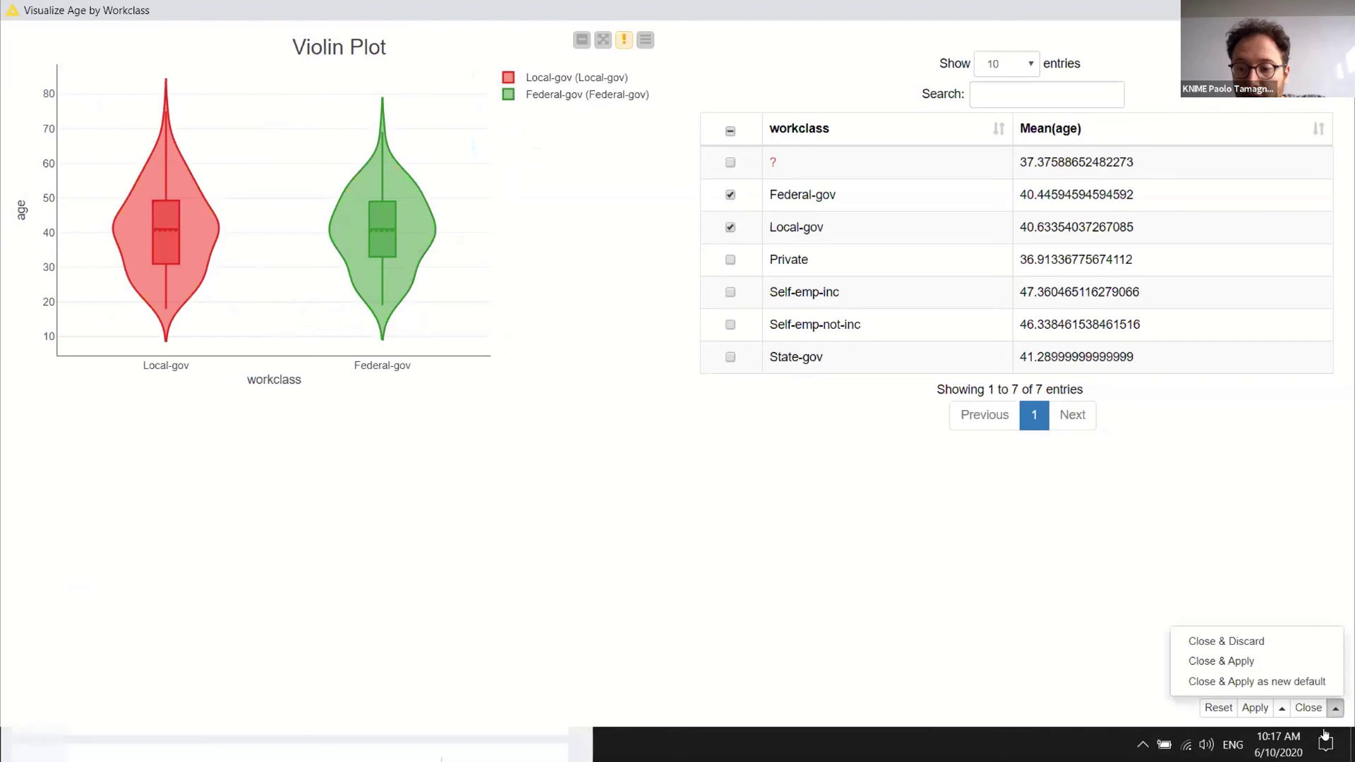
{"action": "left_click", "coordinate": [1271, 664]}
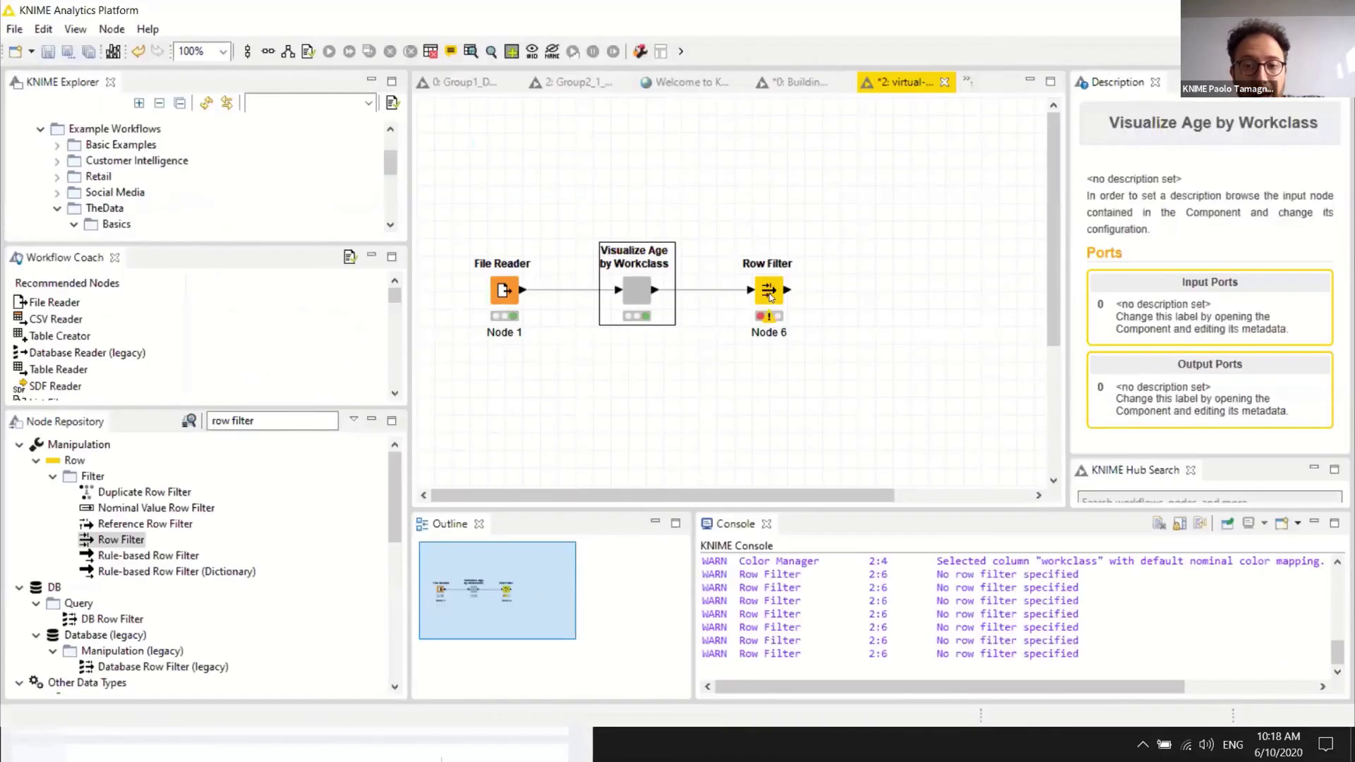
- Configure the Row Filter to keep rows whose Selected column matches 'true'
{"action": "double_click", "coordinate": [761, 291]}
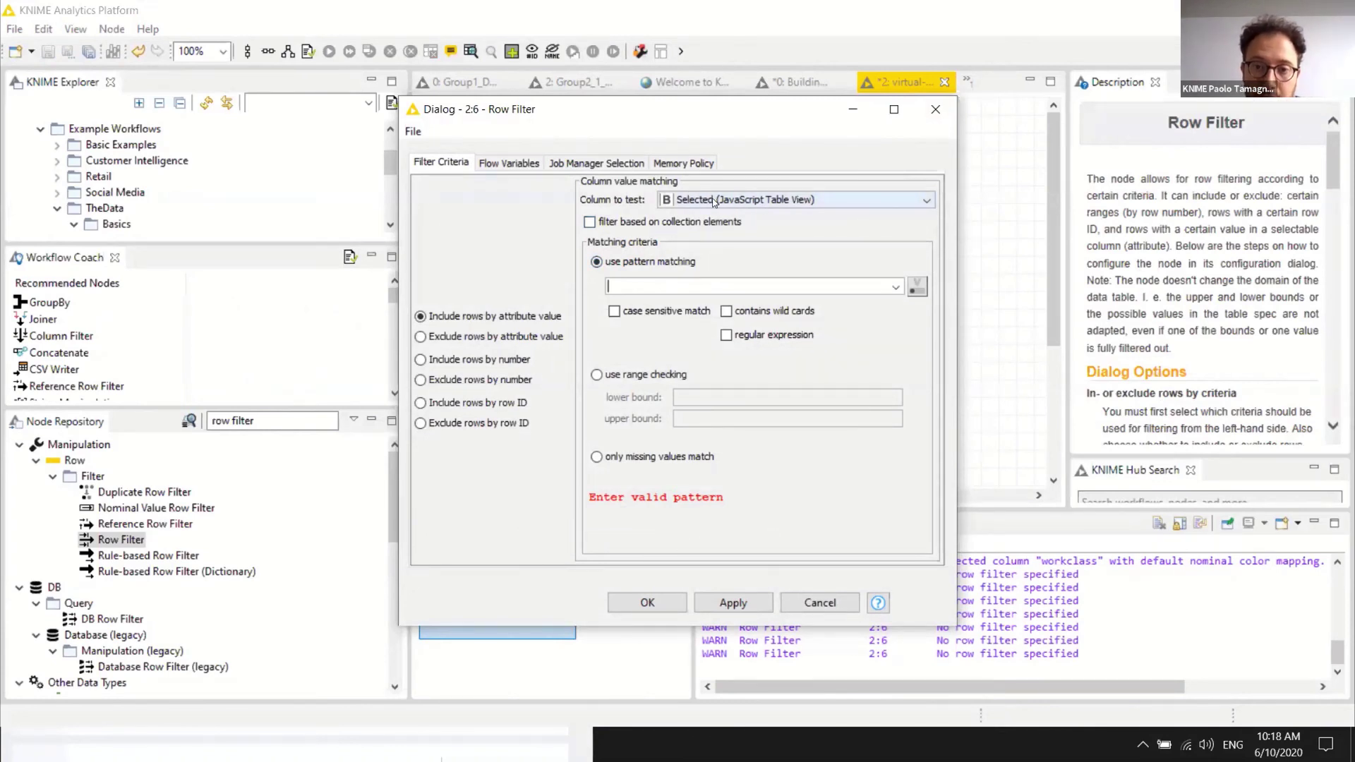
{"action": "type", "text": "true"}
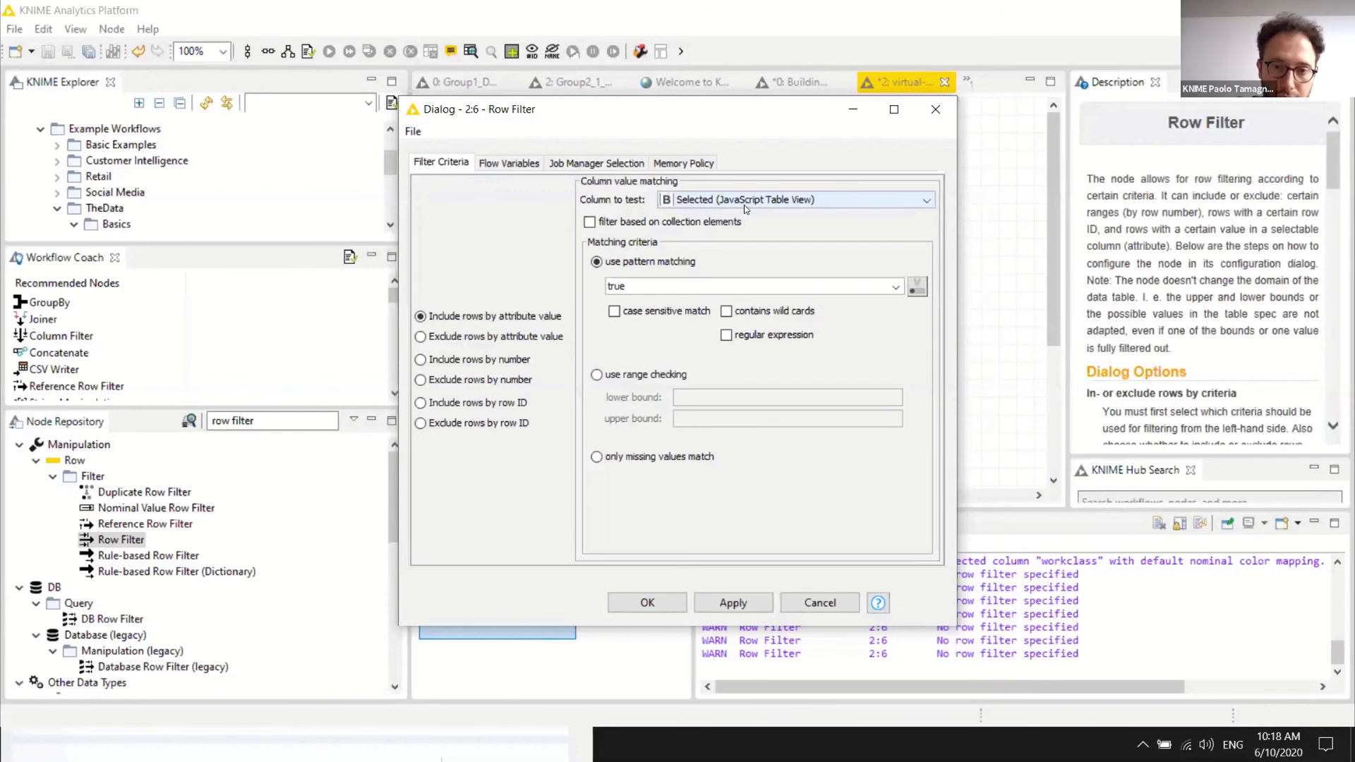
{"action": "key", "text": "Return"}
- Check that the Row Filter's filtered output holds just the Federal-gov and Local-gov rows, then close it
{"action": "right_click", "coordinate": [768, 290]}
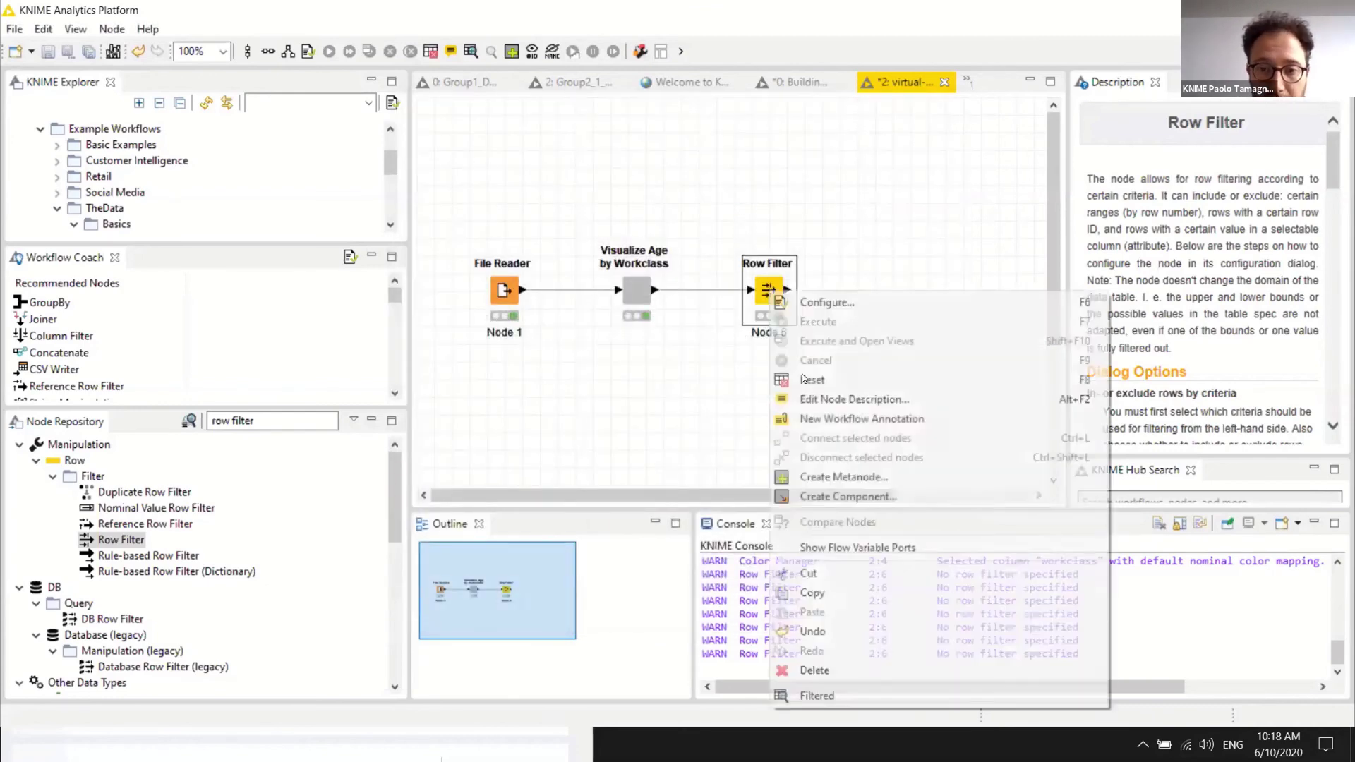
{"action": "left_click", "coordinate": [841, 697]}
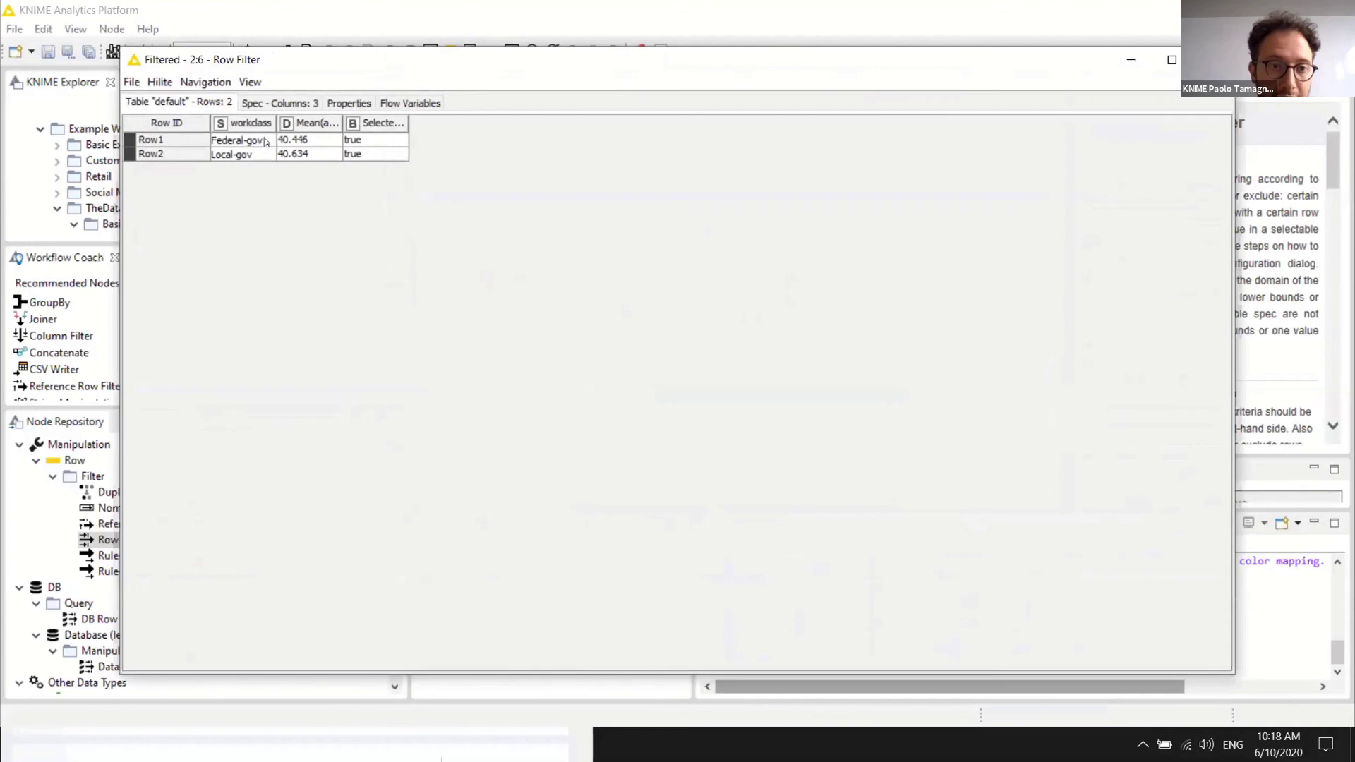
{"action": "left_click_drag", "start_coordinate": [255, 138], "coordinate": [377, 163]}
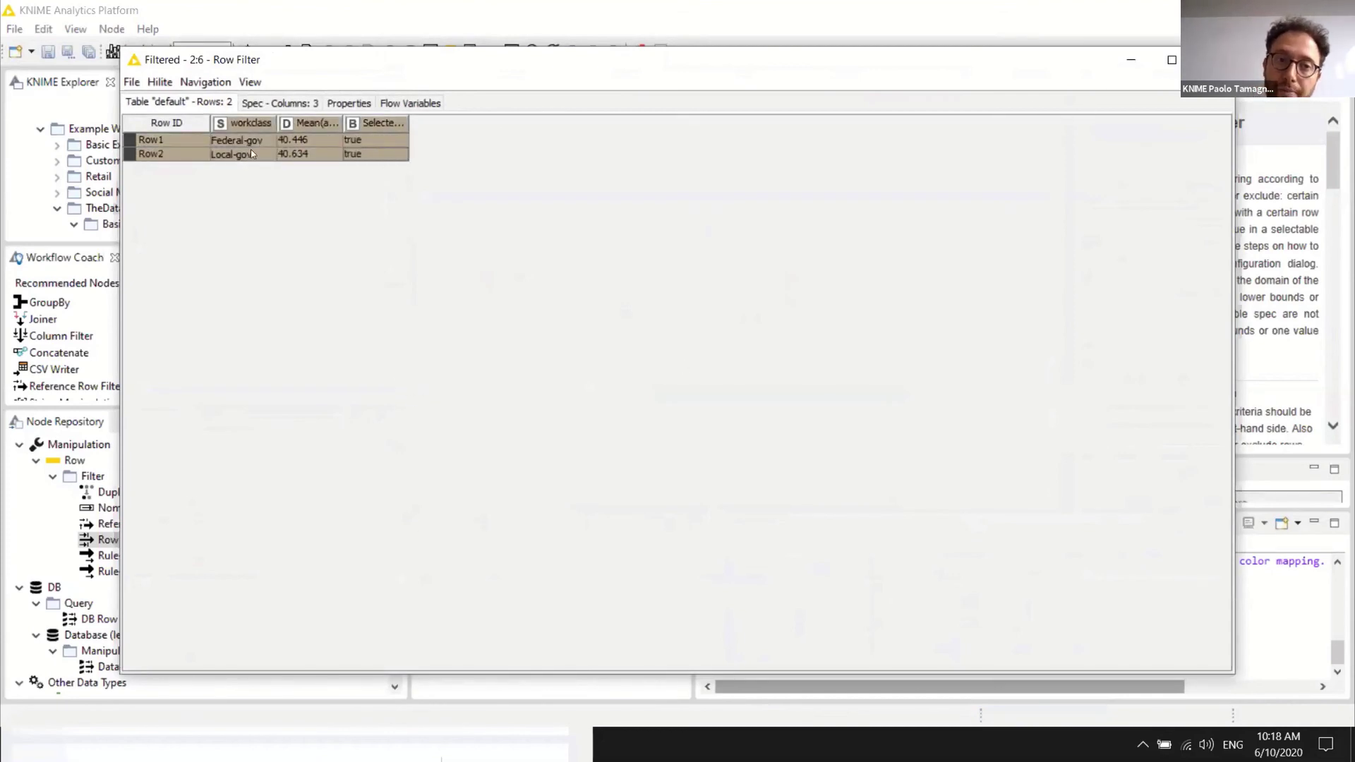
{"action": "key", "text": "alt+F4"}
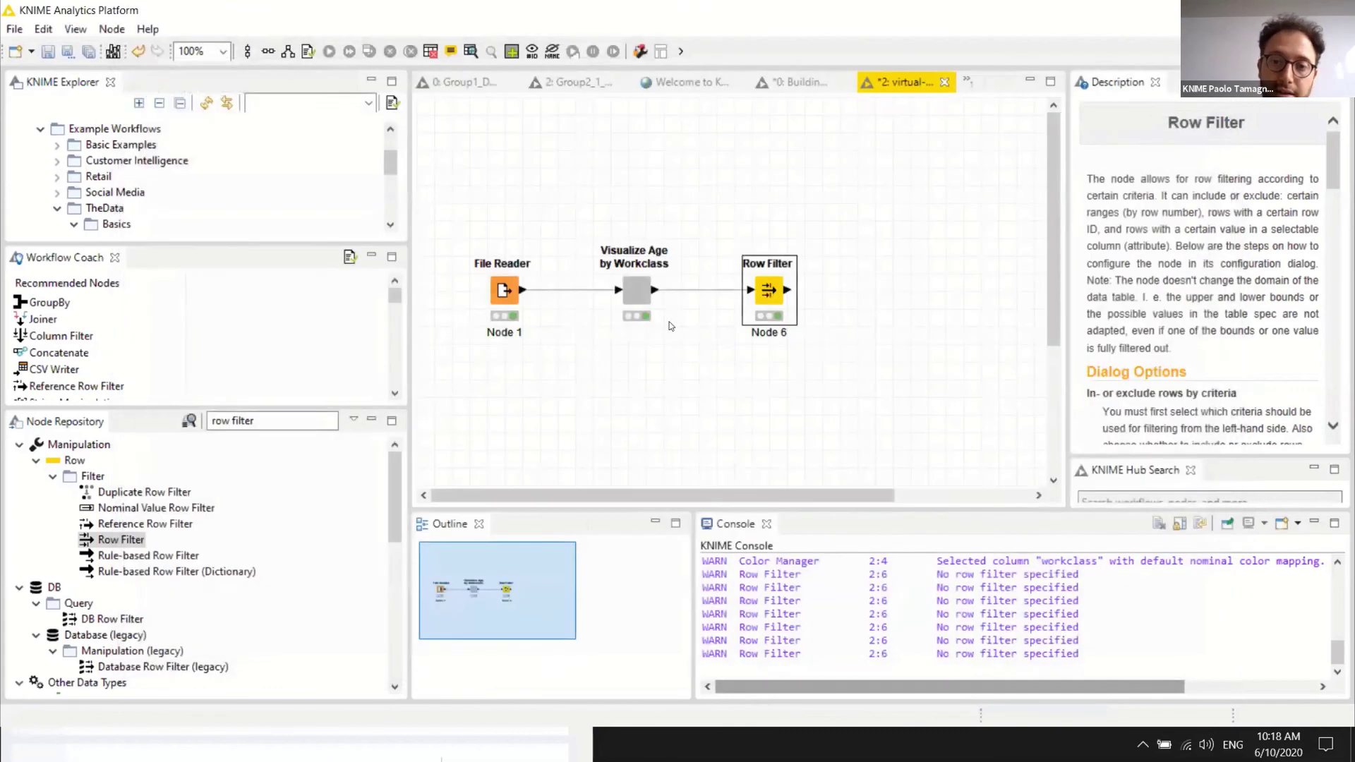
- Add a Table View node after the Row Filter from a 'table view' repository search
{"action": "left_click", "coordinate": [162, 416]}
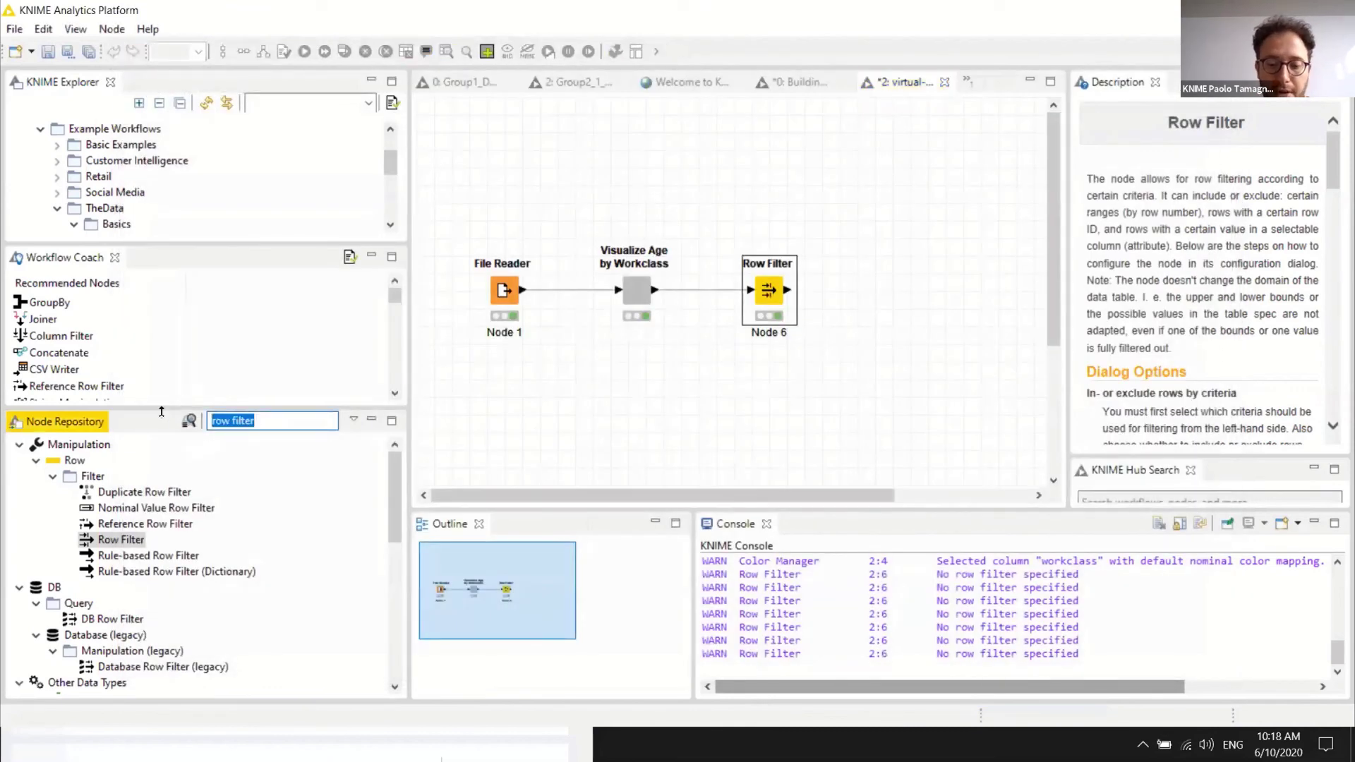
{"action": "type", "text": "table view"}
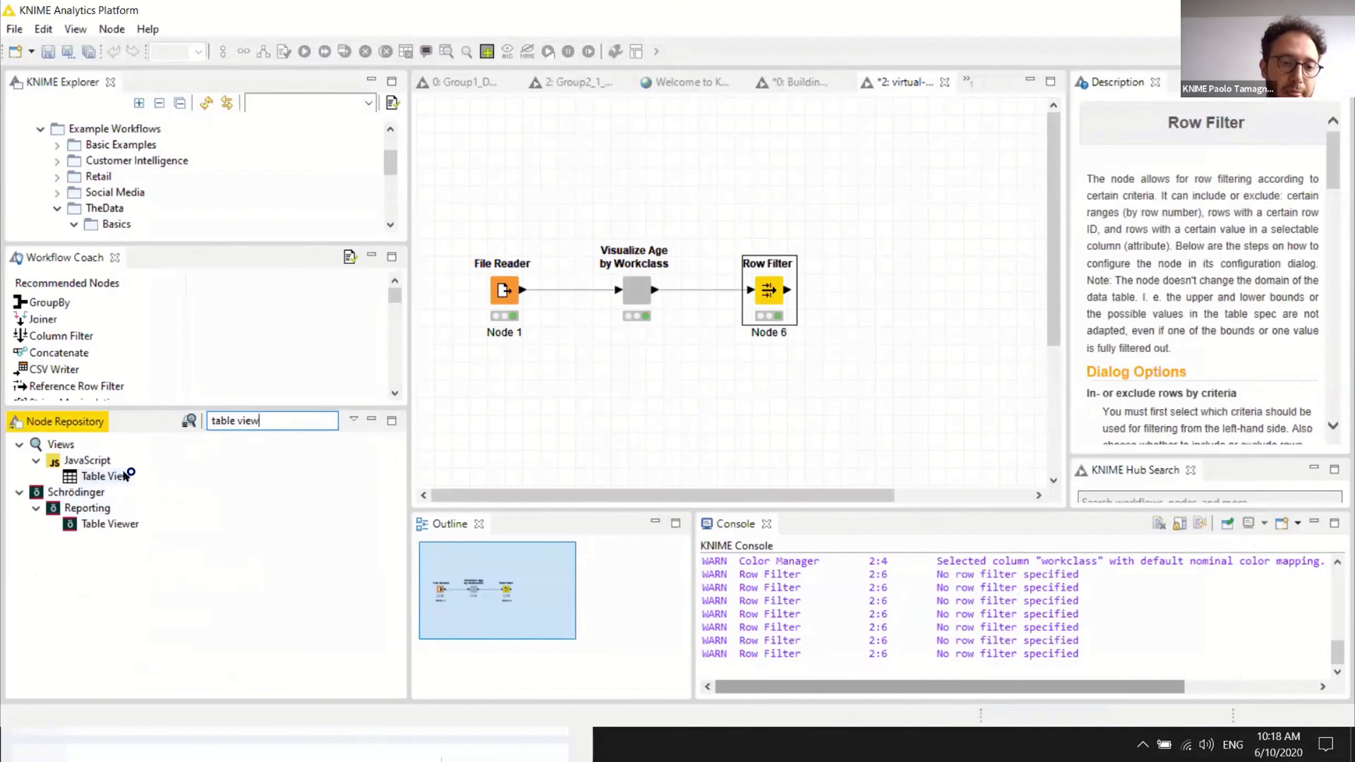
{"action": "left_click_drag", "start_coordinate": [129, 475], "coordinate": [838, 290]}
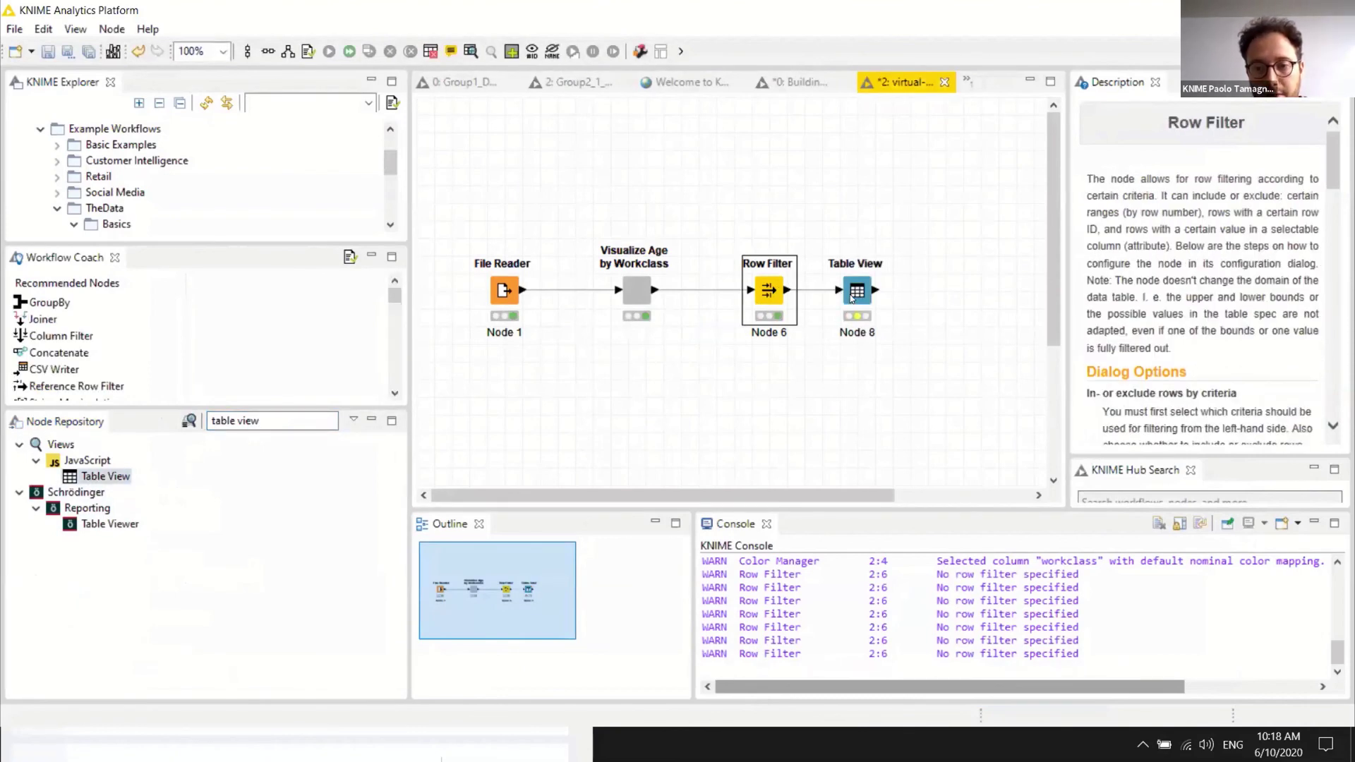
- Wrap the Row Filter and Table View into a component named 'Selected Workclass'
{"action": "left_click", "coordinate": [855, 290], "text": "ctrl"}
{"action": "right_click", "coordinate": [862, 301]}
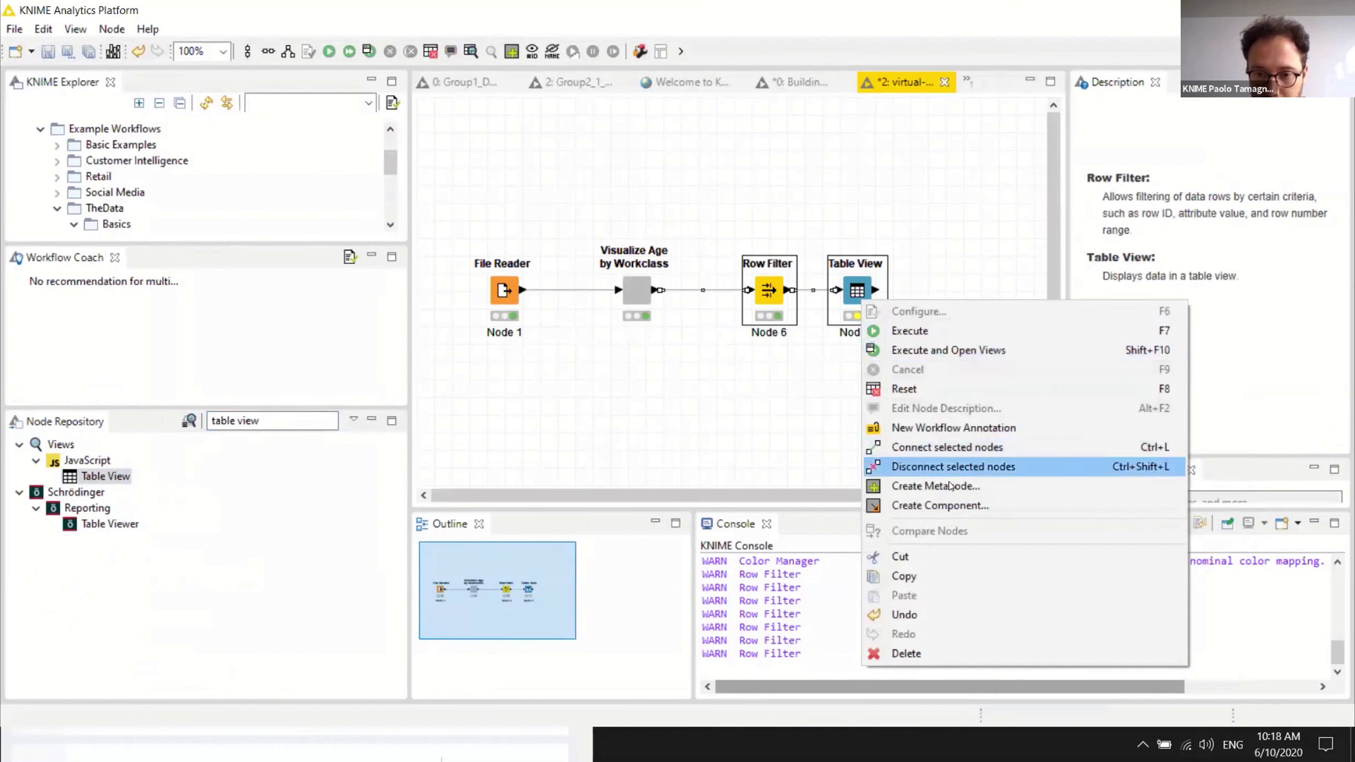
{"action": "left_click", "coordinate": [950, 506]}
{"action": "left_click", "coordinate": [674, 422]}
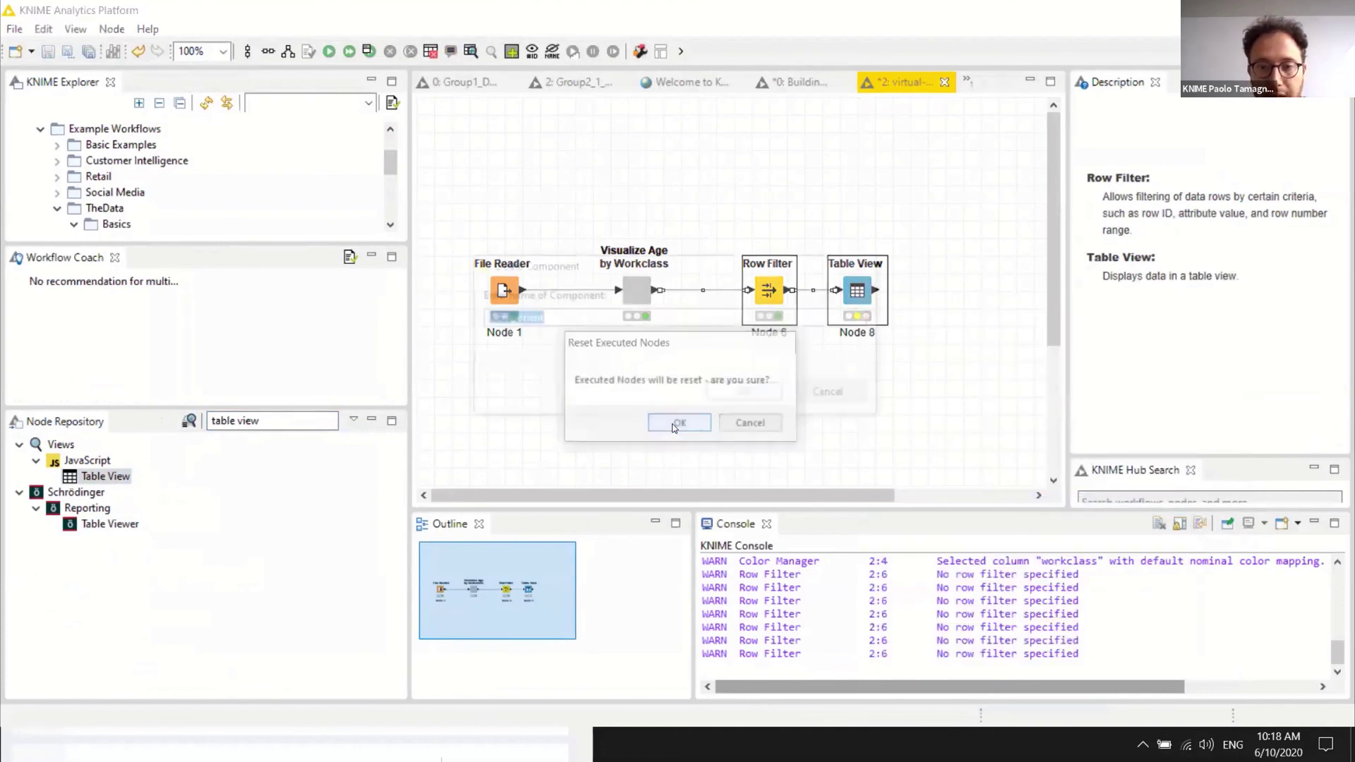
{"action": "type", "text": "S"}
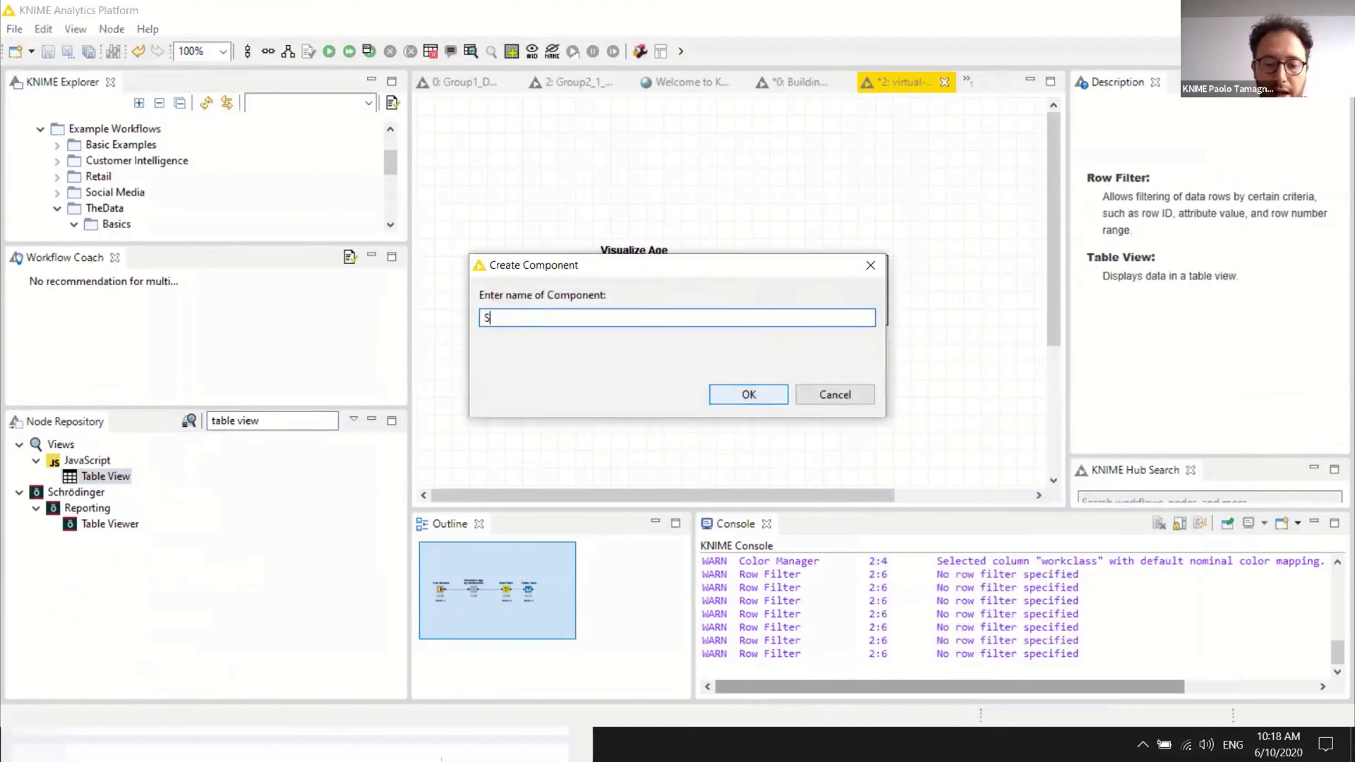
{"action": "type", "text": "elected Workclass"}
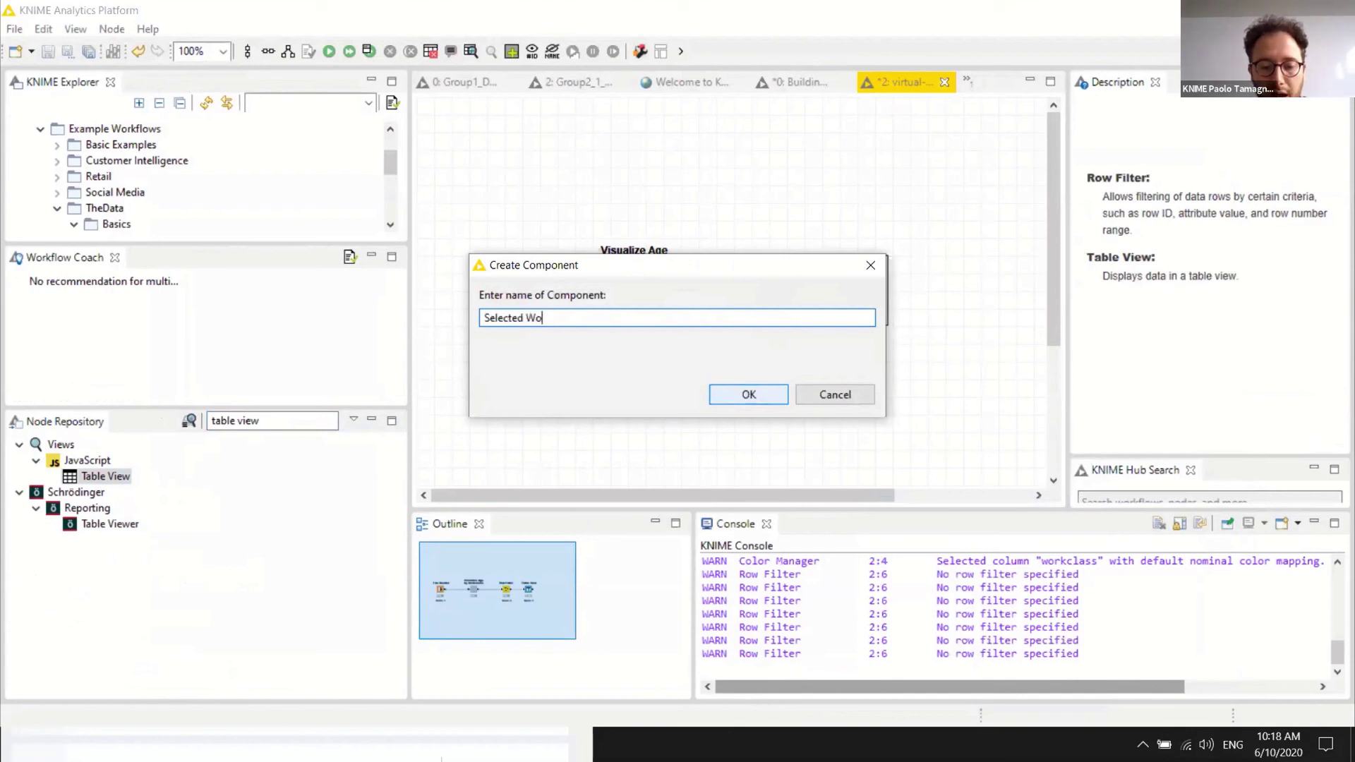
{"action": "left_click", "coordinate": [748, 402]}
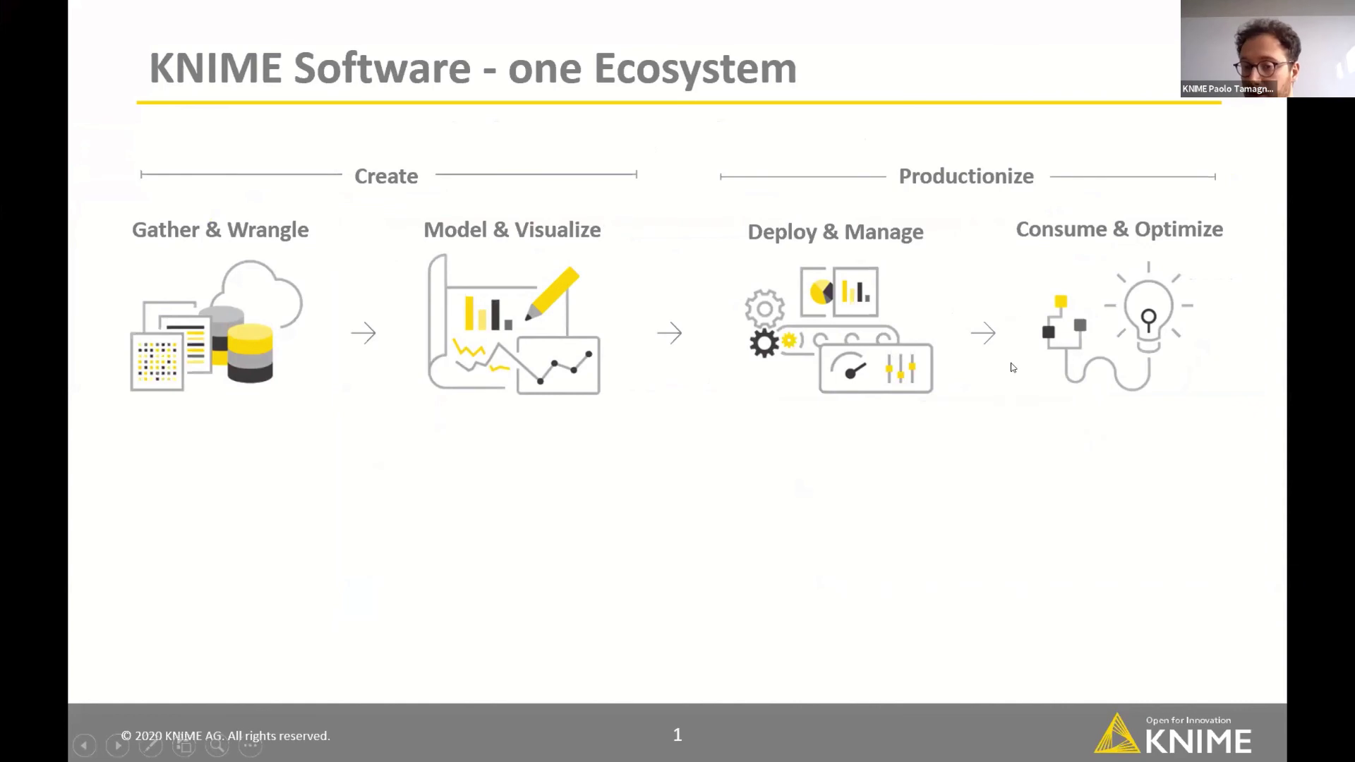
- Advance the ecosystem slide's animation to show the KNIME Analytics Platform and KNIME Server boxes
{"action": "left_click", "coordinate": [1020, 344]}
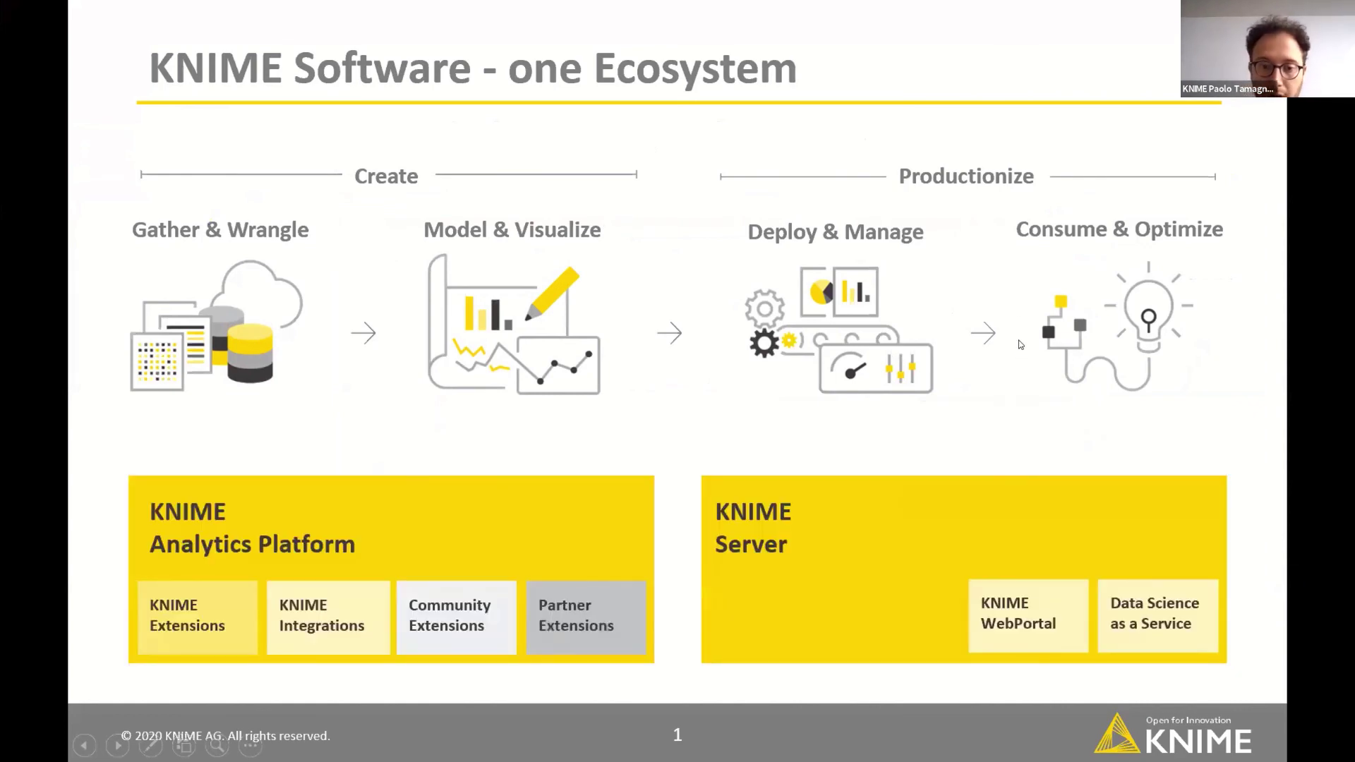